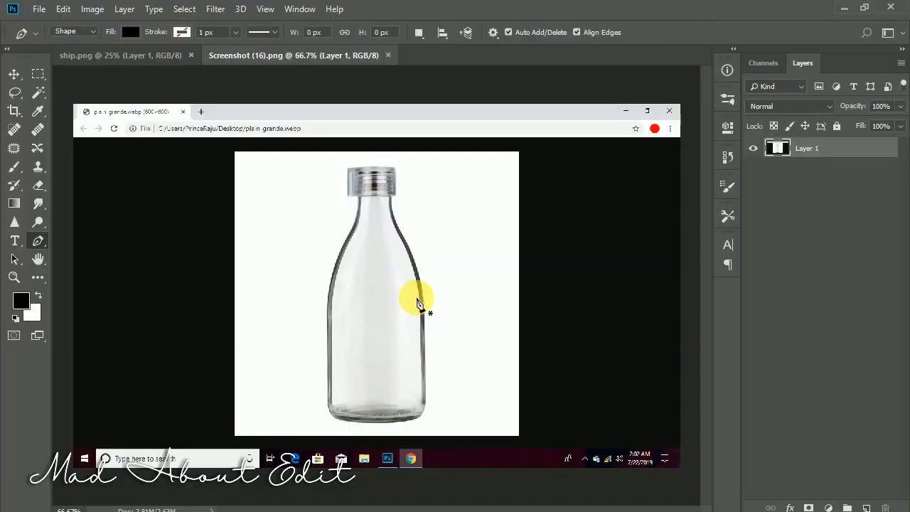
# Trace the bottle's left side from below the cap, around the base, with the Pen tool in Path mode.
pyautogui.scroll(5, 416, 300)
pyautogui.moveTo(333, 308); pyautogui.dragTo(400, 193)
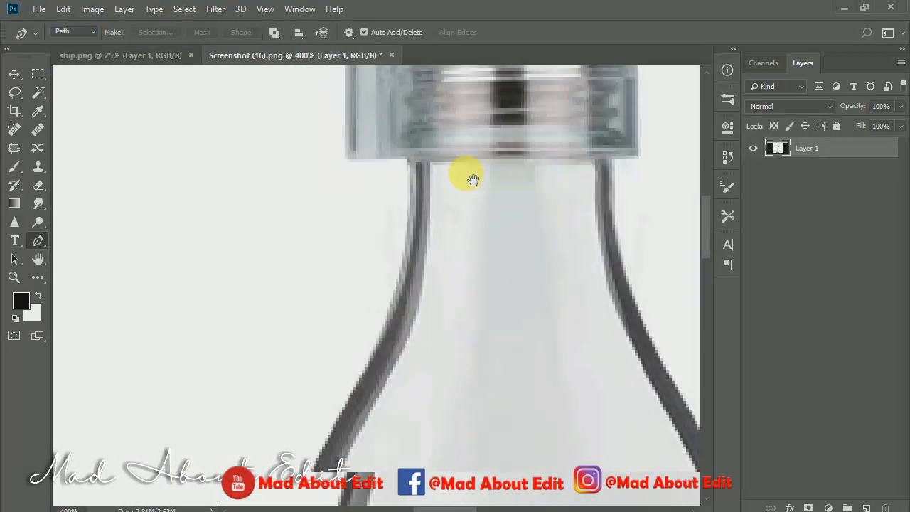
pyautogui.click(410, 162)
pyautogui.moveTo(391, 306)
pyautogui.mouseDown()
pyautogui.moveTo(361, 387)
pyautogui.moveTo(481, 118)
pyautogui.mouseUp()
pyautogui.moveTo(418, 256)
pyautogui.mouseDown()
pyautogui.moveTo(376, 358)
pyautogui.moveTo(380, 147)
pyautogui.mouseUp()
pyautogui.moveTo(356, 427)
pyautogui.mouseDown()
pyautogui.moveTo(355, 165)
pyautogui.moveTo(355, 460)
pyautogui.mouseUp()
pyautogui.moveTo(355, 461); pyautogui.dragTo(345, 212)
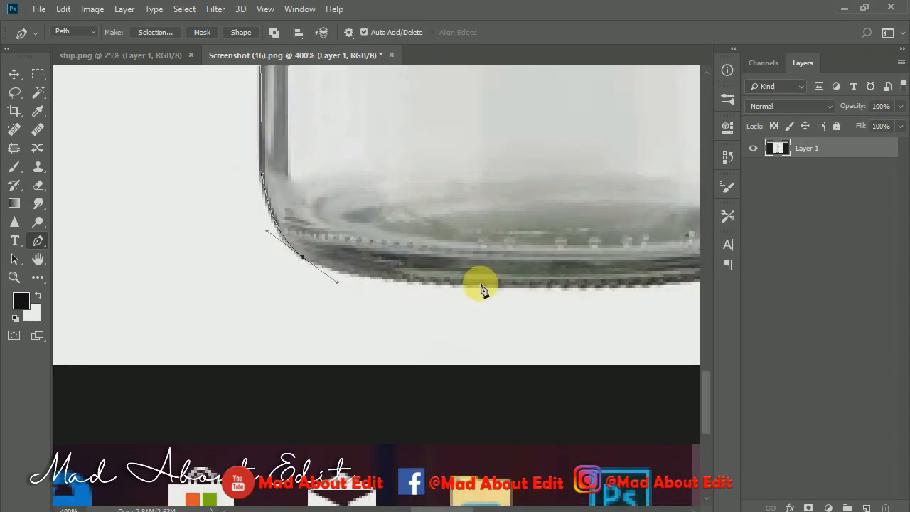
pyautogui.moveTo(481, 284); pyautogui.dragTo(166, 294)
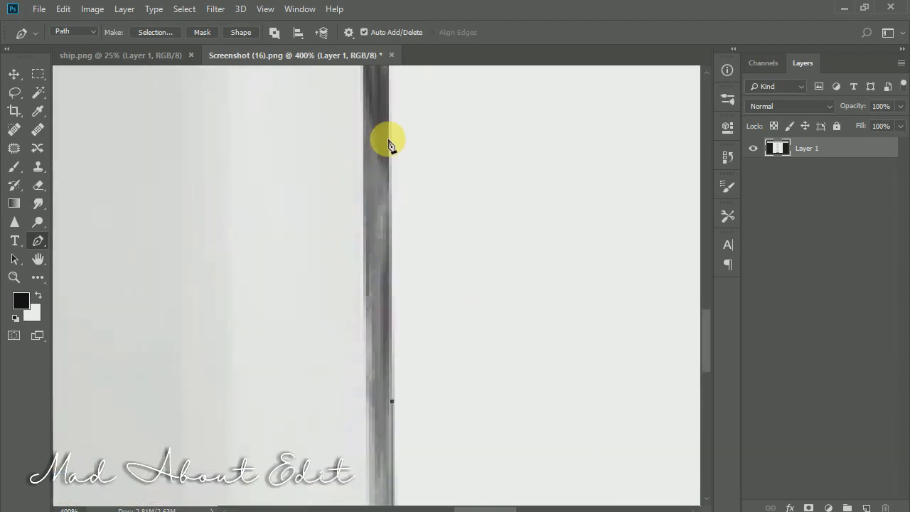
# Continue the path up the bottle's right side and neck, then along the right edge of the cap.
pyautogui.click(388, 140)
pyautogui.moveTo(398, 142); pyautogui.dragTo(399, 355)
pyautogui.click(385, 190)
pyautogui.moveTo(372, 114); pyautogui.dragTo(416, 310)
pyautogui.moveTo(362, 135); pyautogui.dragTo(363, 329)
pyautogui.click(360, 284)
pyautogui.click(388, 276)
pyautogui.click(383, 111)
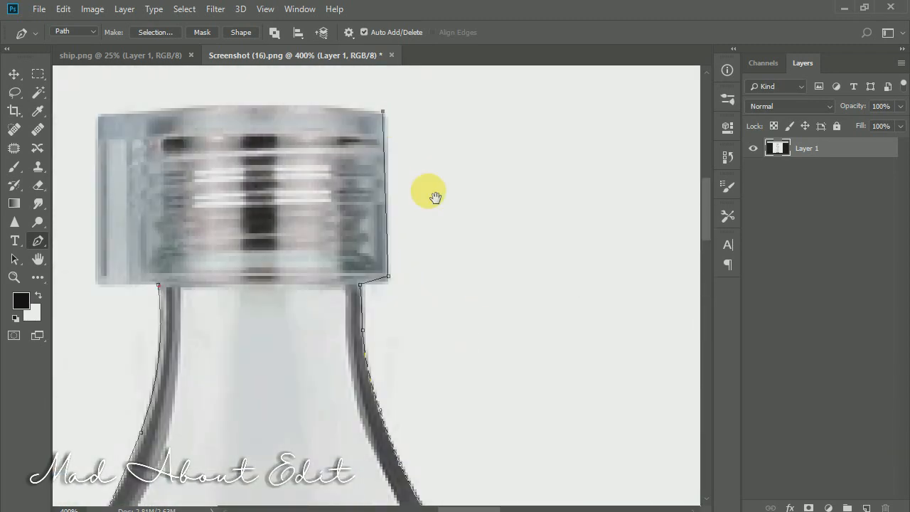
# Close the path around the cap, convert it to a selection and copy the bottle to a new layer.
pyautogui.moveTo(428, 192); pyautogui.dragTo(560, 296)
pyautogui.moveTo(305, 209); pyautogui.dragTo(273, 213)
pyautogui.click(229, 220)
pyautogui.click(230, 275)
pyautogui.click(291, 278)
pyautogui.hotkey('ctrl', 'Return')
pyautogui.hotkey('ctrl', 'j')
pyautogui.hotkey('ctrl', '-')
pyautogui.hotkey('ctrl', '-')
pyautogui.hotkey('ctrl', '-')
pyautogui.hotkey('ctrl', '-')
pyautogui.hotkey('ctrl', '-')
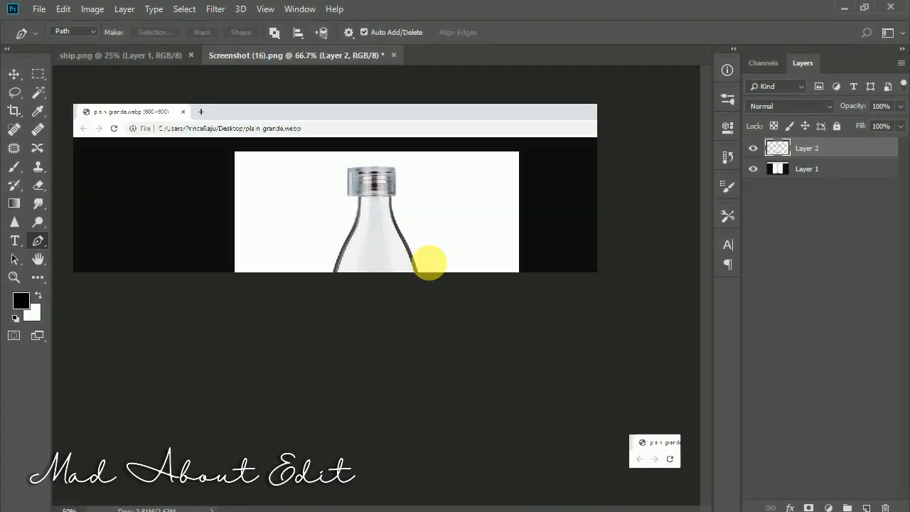
pyautogui.hotkey('ctrl', '-')
pyautogui.click(752, 168)
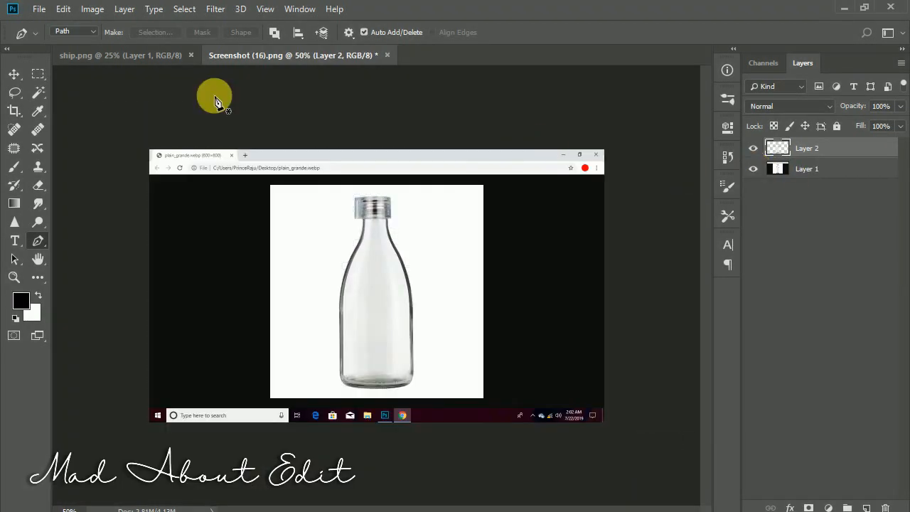
# Create a new 1280 x 768 pixel document at 72 pixels/inch with a light grey d2d2d2 background.
pyautogui.click(39, 10)
pyautogui.click(466, 138)
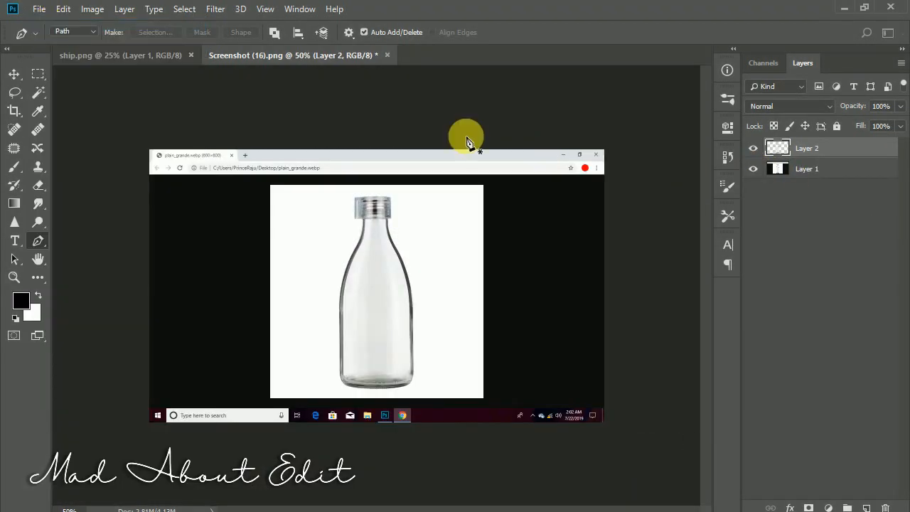
pyautogui.click(12, 75)
pyautogui.hotkey('ctrl', 'n')
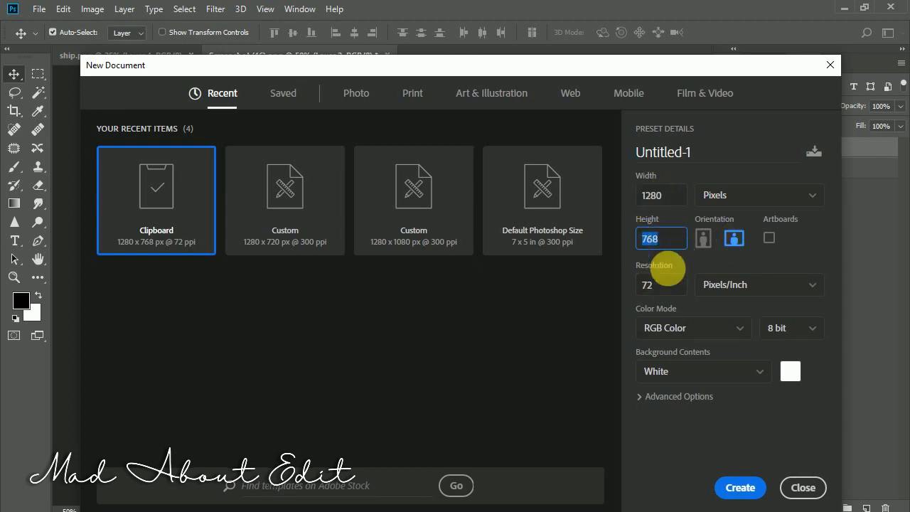
pyautogui.press('Tab')
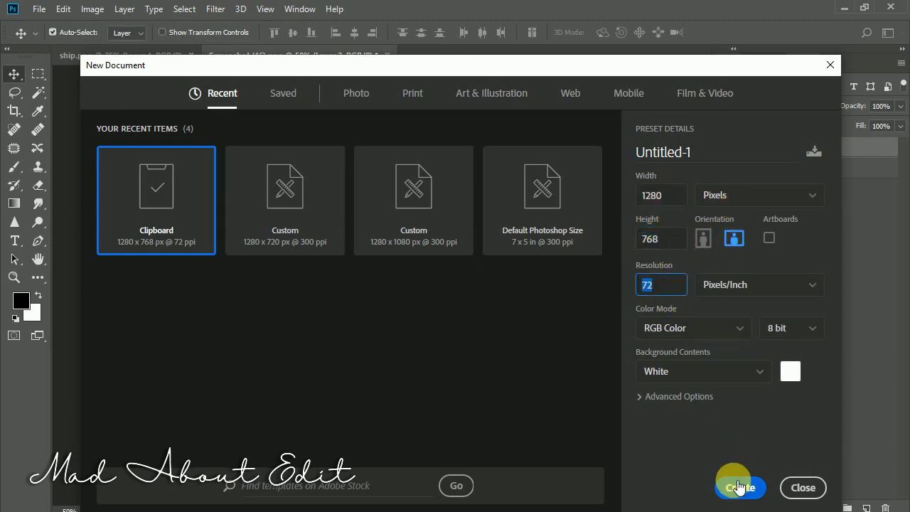
pyautogui.click(789, 371)
pyautogui.click(271, 136)
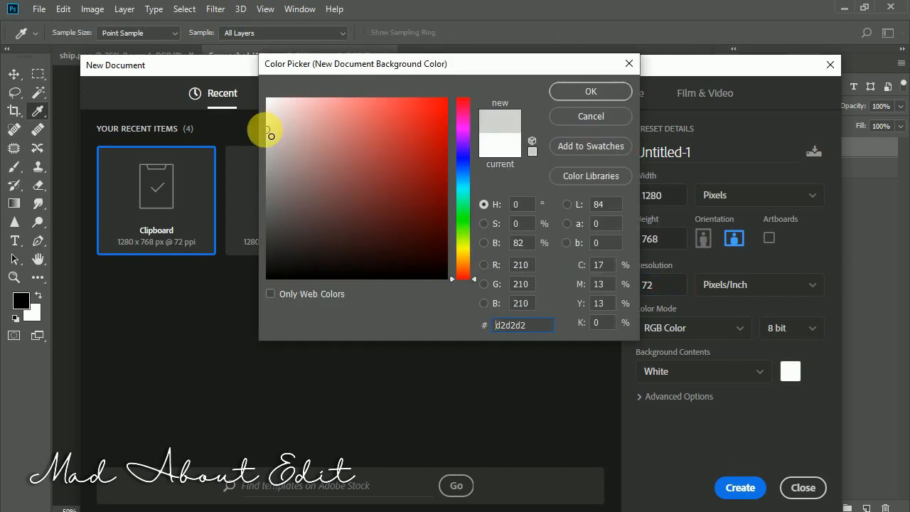
pyautogui.click(579, 96)
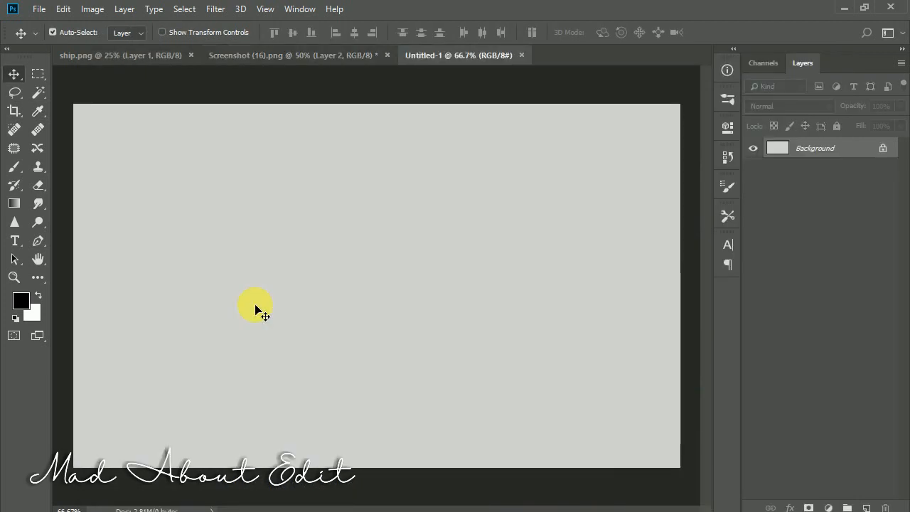
# Copy the cut-out bottle into the new document, rotate it onto its side with the cap facing left, and enlarge it.
pyautogui.click(298, 54)
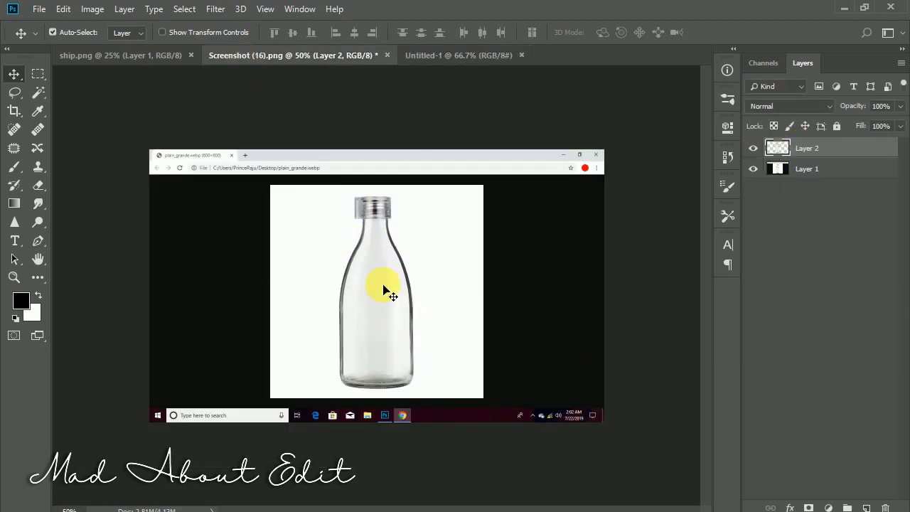
pyautogui.moveTo(383, 290)
pyautogui.mouseDown()
pyautogui.moveTo(420, 58)
pyautogui.moveTo(396, 280)
pyautogui.mouseUp()
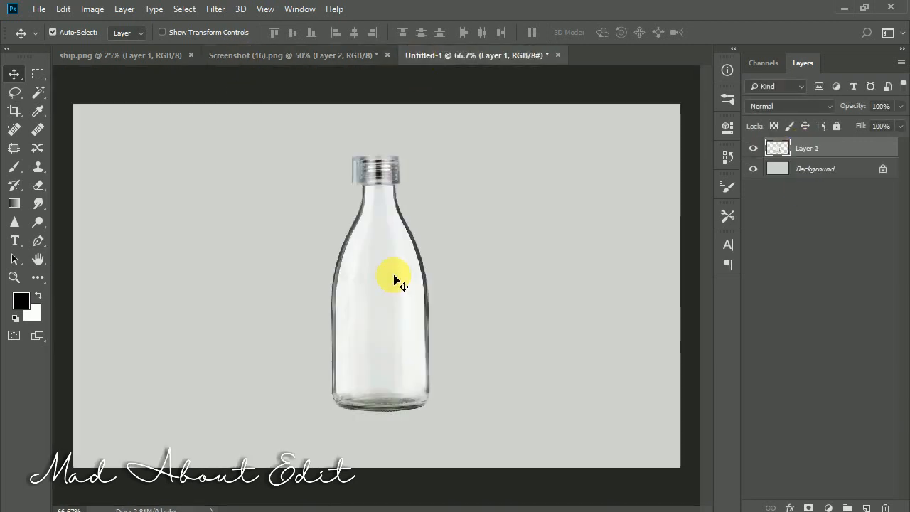
pyautogui.hotkey('ctrl', 't')
pyautogui.moveTo(461, 389); pyautogui.dragTo(583, 165)
pyautogui.moveTo(517, 344)
pyautogui.mouseDown()
pyautogui.moveTo(559, 376)
pyautogui.moveTo(565, 359)
pyautogui.moveTo(508, 333)
pyautogui.mouseUp()
pyautogui.moveTo(618, 261); pyautogui.dragTo(624, 267)
pyautogui.click(643, 34)
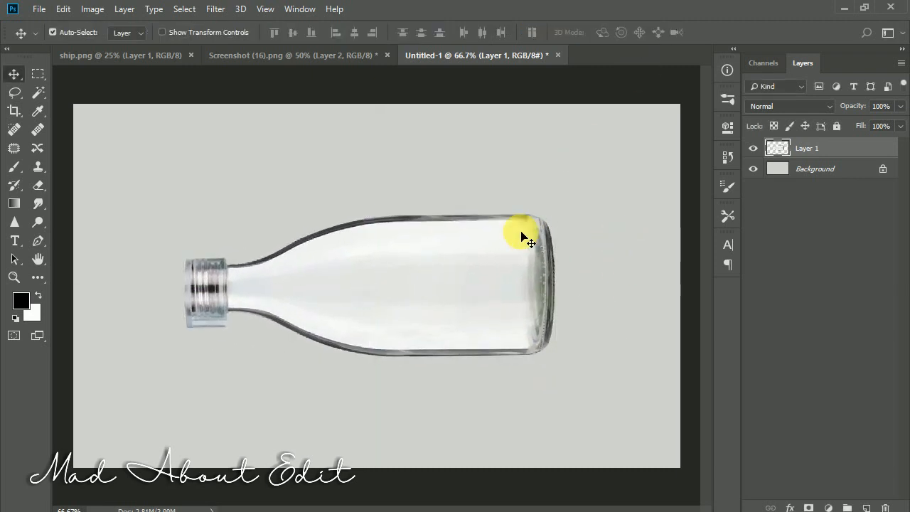
# Add a layer beneath the bottle layer and make a long, flat elliptical selection along the bottle's lower edge.
pyautogui.moveTo(37, 74); pyautogui.dragTo(62, 93)
pyautogui.click(867, 507)
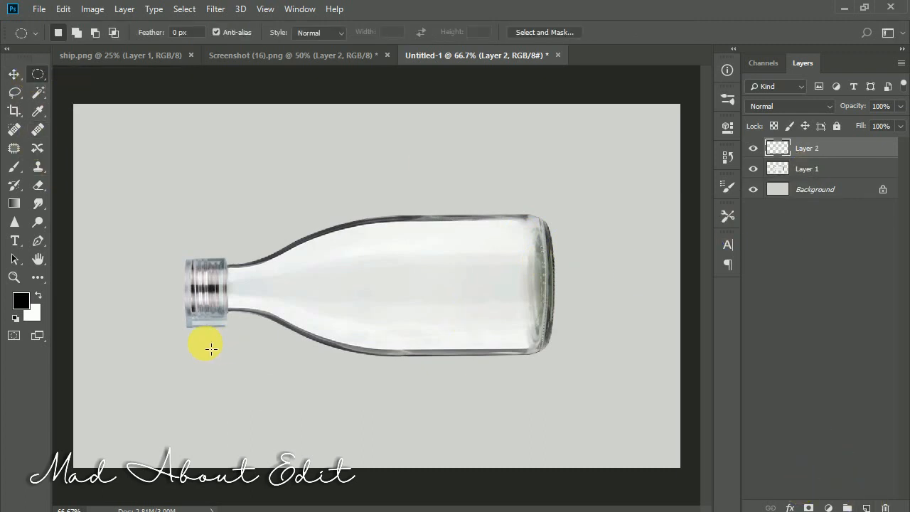
pyautogui.moveTo(193, 342); pyautogui.dragTo(568, 370)
pyautogui.moveTo(436, 357); pyautogui.dragTo(461, 360)
pyautogui.moveTo(808, 147); pyautogui.dragTo(818, 176)
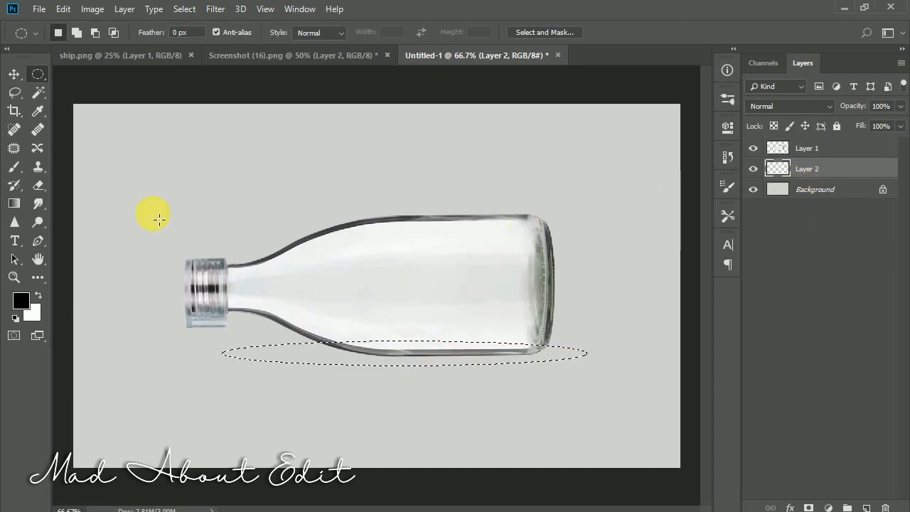
# Paint the elliptical selection black as a shadow, deselect it and set the shadow layer's opacity to 60%.
pyautogui.click(15, 168)
pyautogui.moveTo(340, 322); pyautogui.dragTo(368, 322)
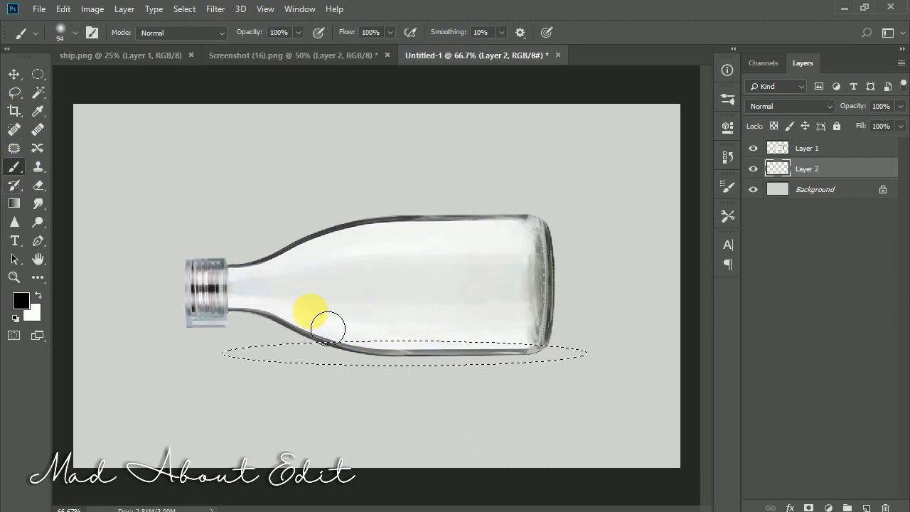
pyautogui.moveTo(321, 373)
pyautogui.mouseDown()
pyautogui.moveTo(525, 369)
pyautogui.moveTo(273, 374)
pyautogui.mouseUp()
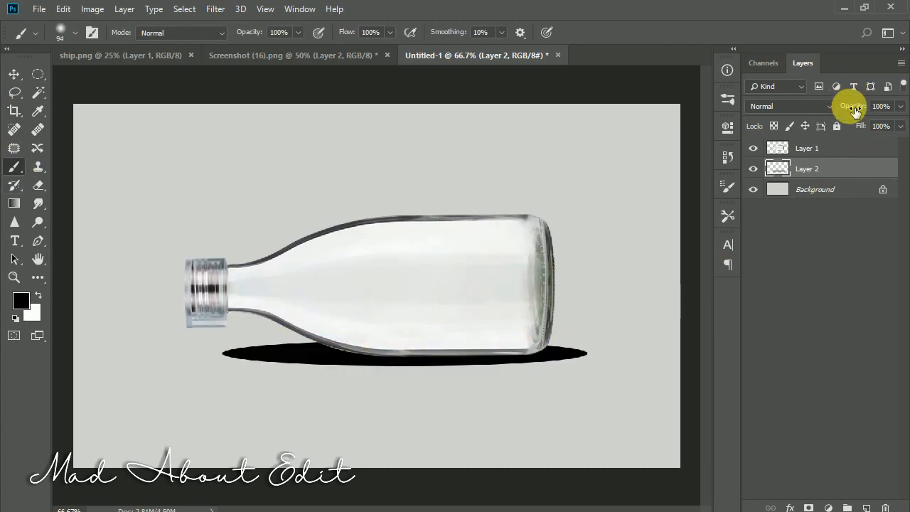
pyautogui.moveTo(839, 111); pyautogui.dragTo(824, 107)
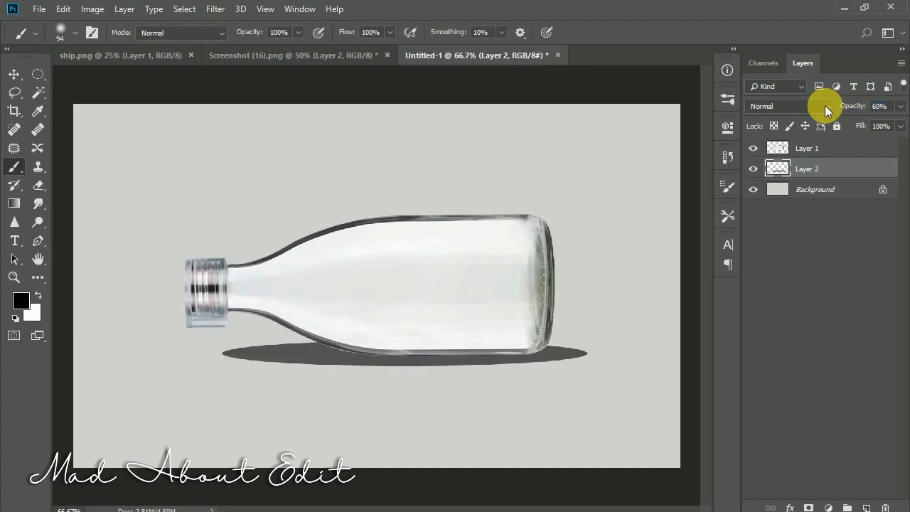
# Soften the shadow with a Gaussian Blur and set its layer opacity to 52%.
pyautogui.rightClick(807, 169)
pyautogui.press('Escape')
pyautogui.click(216, 9)
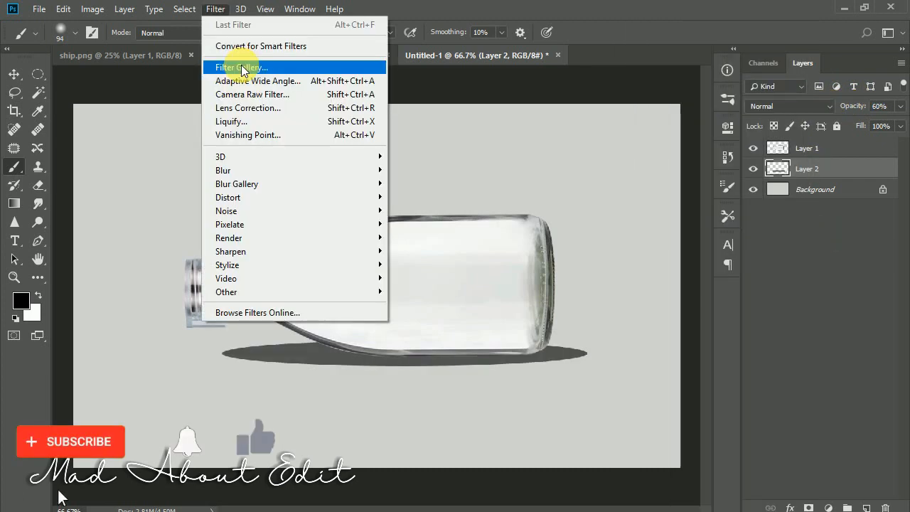
pyautogui.moveTo(327, 177)
pyautogui.click(416, 224)
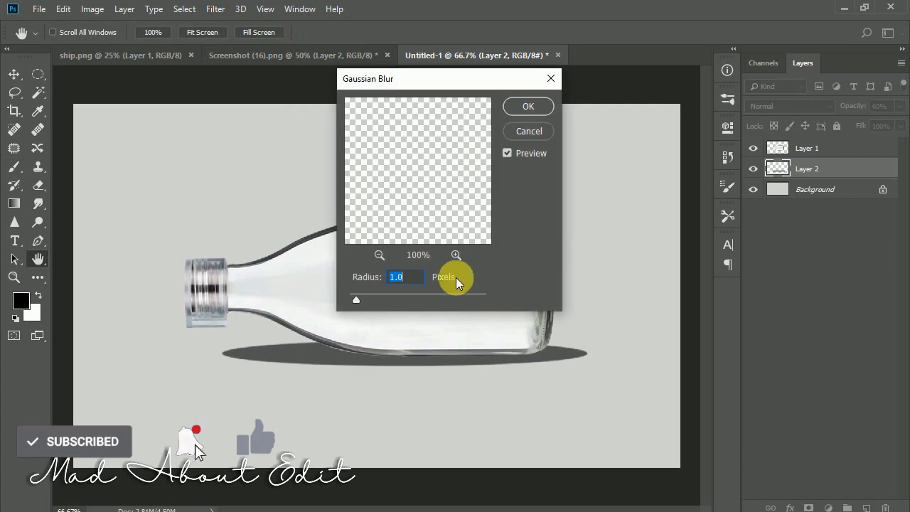
pyautogui.moveTo(394, 296)
pyautogui.mouseDown()
pyautogui.moveTo(443, 291)
pyautogui.moveTo(405, 299)
pyautogui.mouseUp()
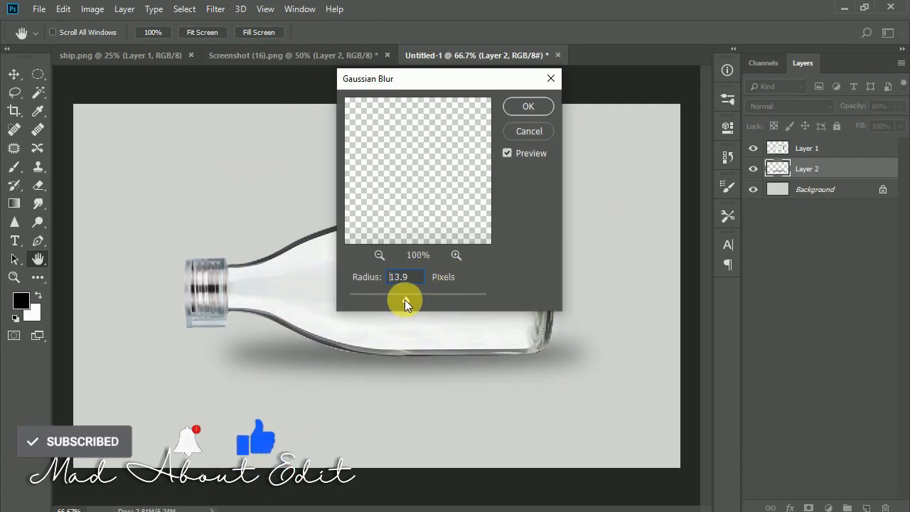
pyautogui.click(528, 106)
pyautogui.press('b')
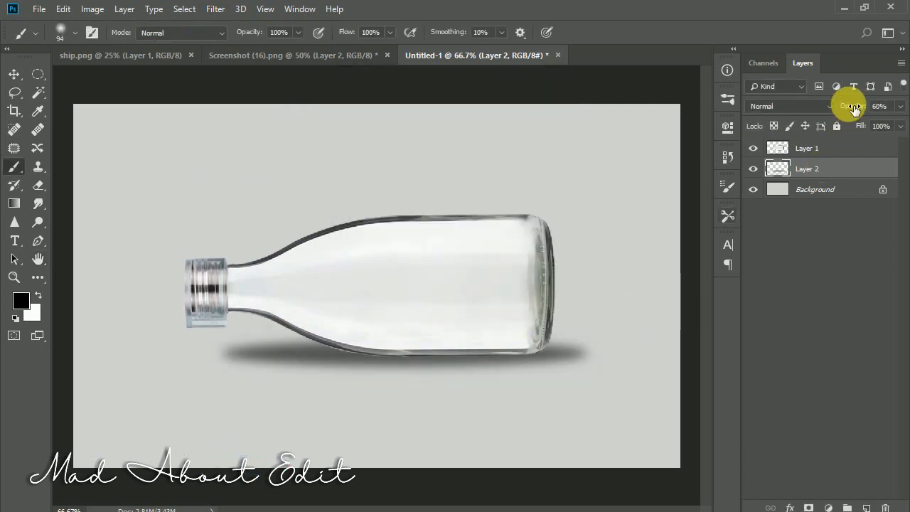
pyautogui.moveTo(853, 107); pyautogui.dragTo(847, 107)
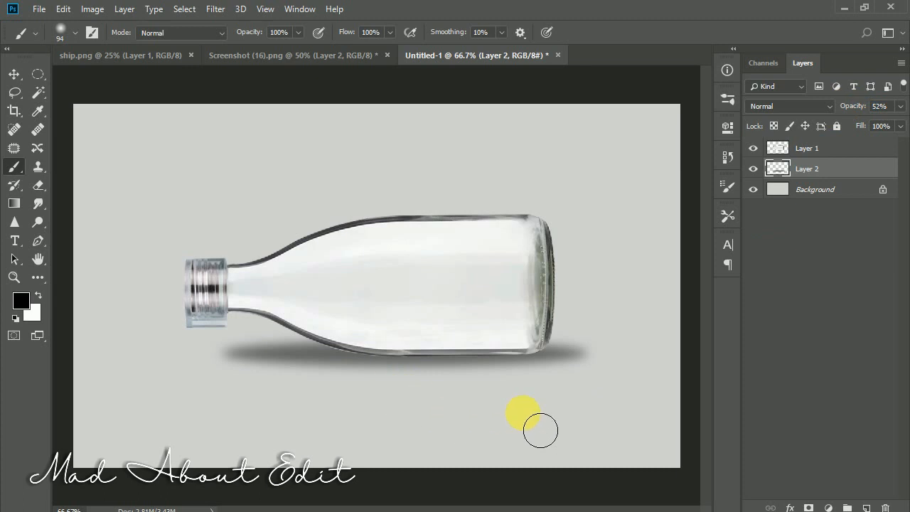
# Examine the bottle cap and the nearby shadow edge up close.
pyautogui.click(17, 74)
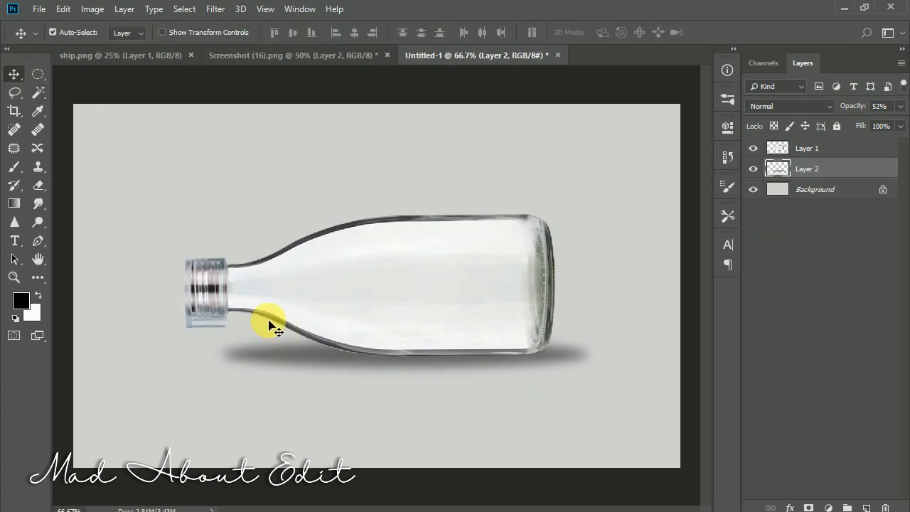
pyautogui.click(38, 186)
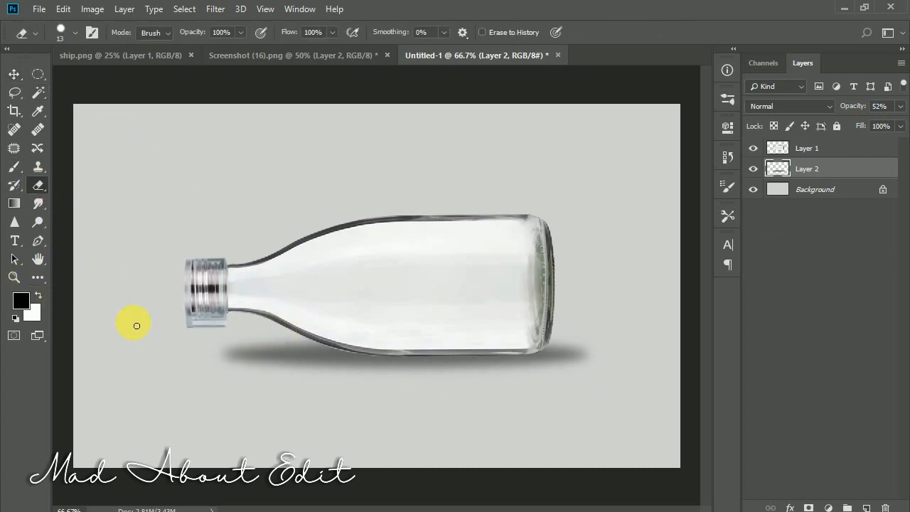
pyautogui.hotkey('ctrl', '+')
pyautogui.hotkey('ctrl', '+')
pyautogui.moveTo(133, 322); pyautogui.dragTo(400, 325)
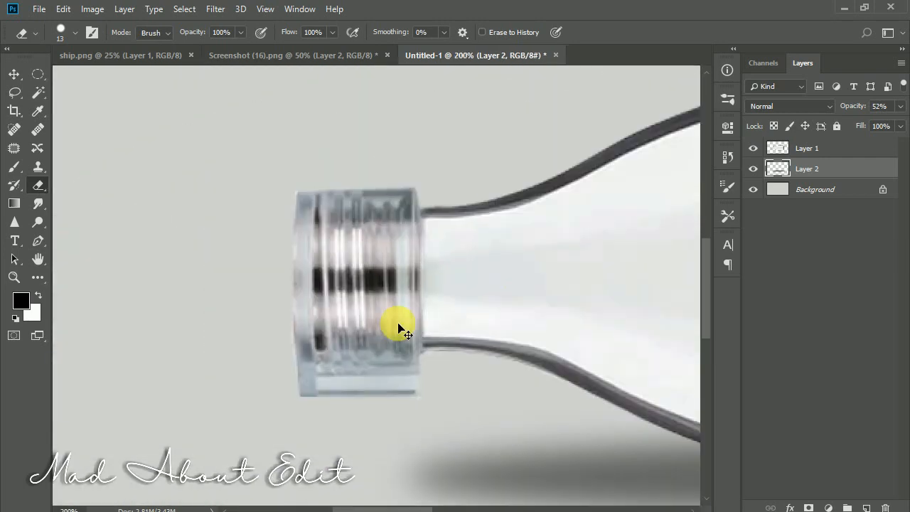
pyautogui.hotkey('ctrl', '+')
pyautogui.hotkey('ctrl', '+')
pyautogui.moveTo(338, 361); pyautogui.dragTo(349, 219)
pyautogui.hotkey('ctrl', '-')
pyautogui.hotkey('ctrl', '-')
pyautogui.hotkey('ctrl', '-')
pyautogui.hotkey('ctrl', '-')
pyautogui.hotkey('ctrl', '-')
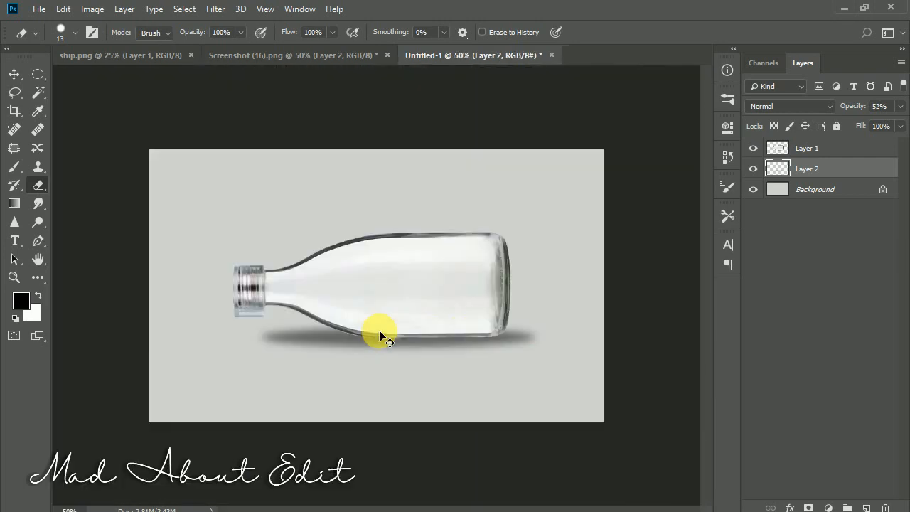
# Select the bottle layer and close Screenshot (16).png without saving.
pyautogui.click(810, 149)
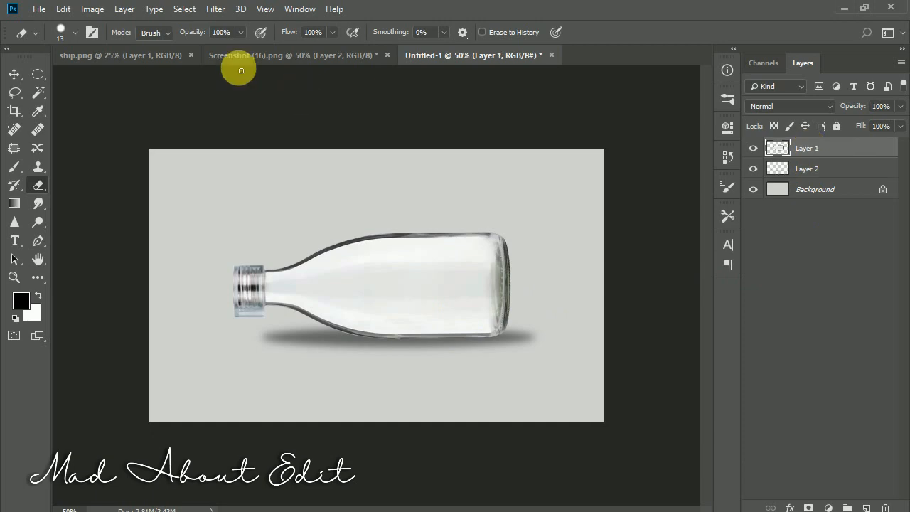
pyautogui.click(386, 54)
pyautogui.click(449, 206)
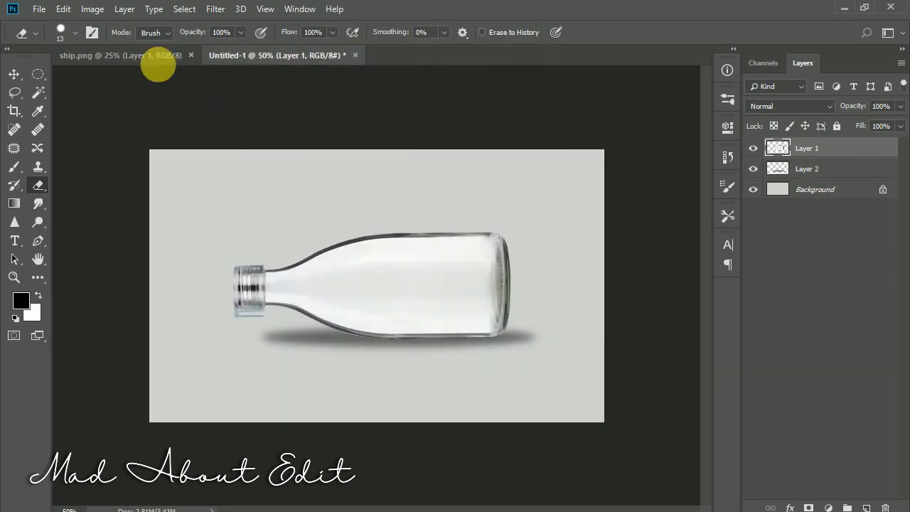
# Open watter.jpg and copy the sea image into the bottle document as the uppermost layer.
pyautogui.click(159, 57)
pyautogui.click(14, 73)
pyautogui.click(39, 8)
pyautogui.click(57, 37)
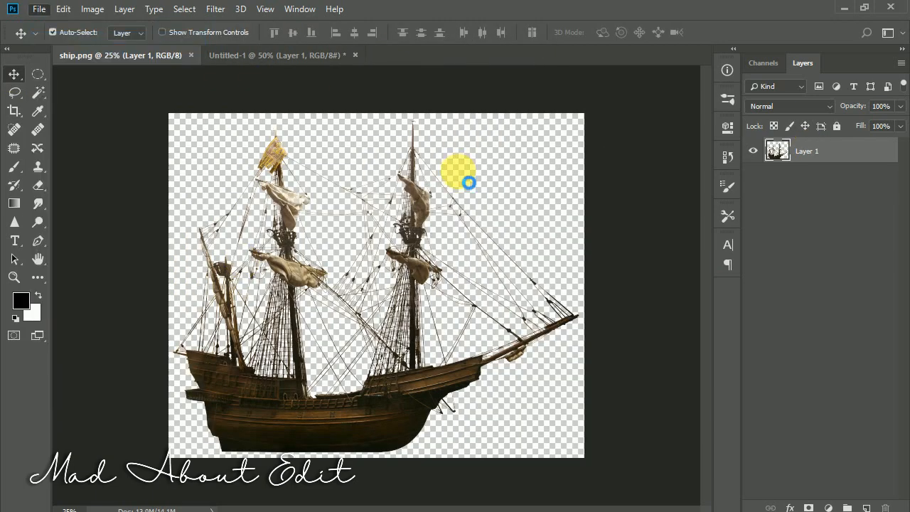
pyautogui.doubleClick(501, 246)
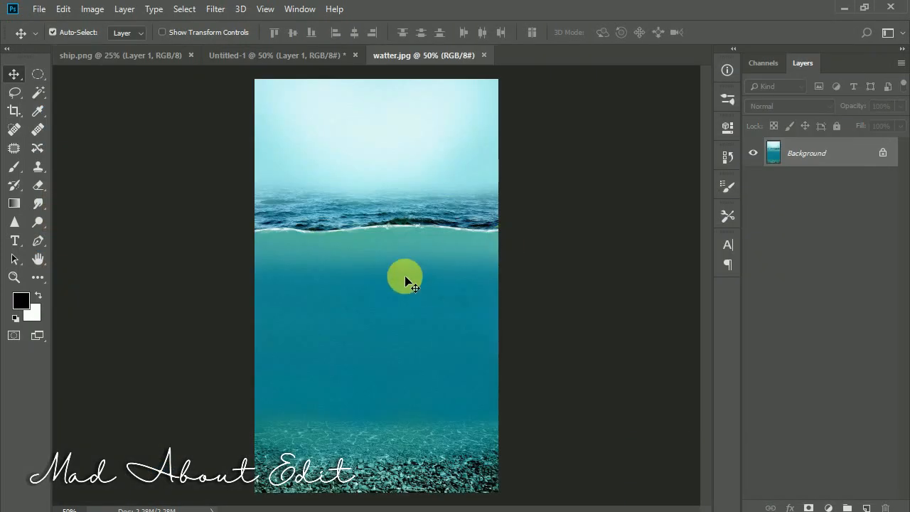
pyautogui.moveTo(404, 275); pyautogui.dragTo(424, 318)
# Scale the sea image to about 51%, position it over the base end of the bottle and add a layer mask.
pyautogui.hotkey('ctrl', 't')
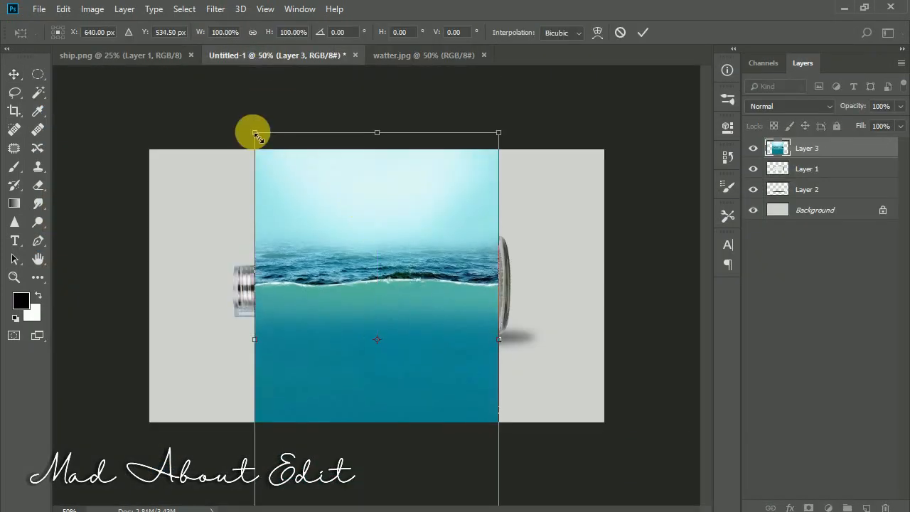
pyautogui.moveTo(253, 128); pyautogui.dragTo(316, 234)
pyautogui.moveTo(402, 285); pyautogui.dragTo(456, 274)
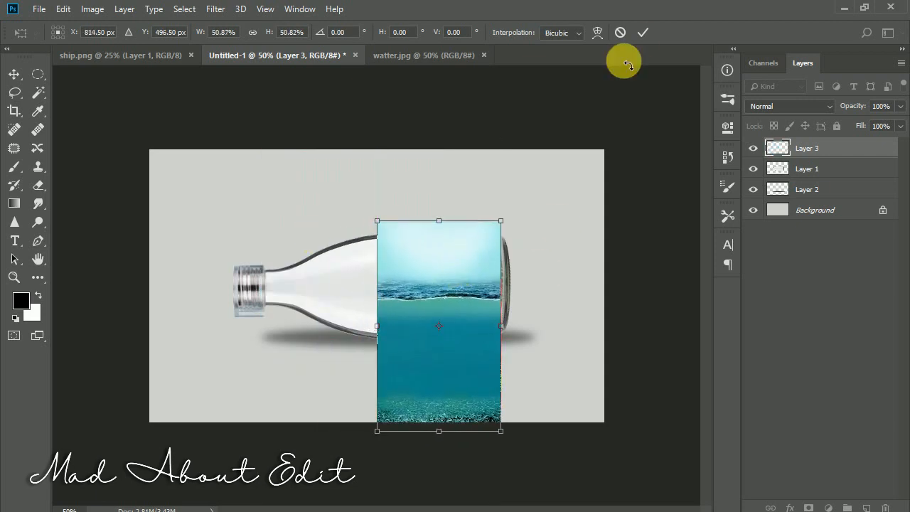
pyautogui.click(641, 33)
pyautogui.click(809, 507)
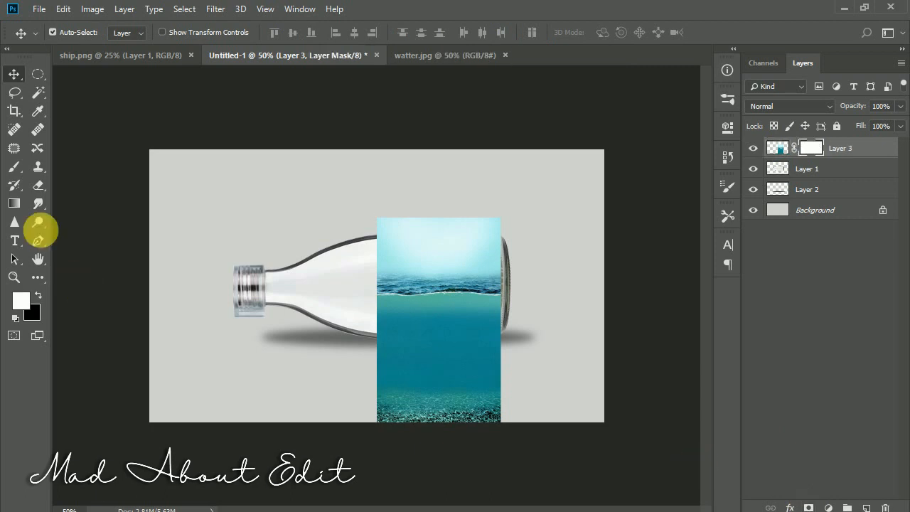
# Lower the sea layer's opacity to 47% and mask out the sea just below the bottle's lower edge with a 15 px black brush.
pyautogui.press('b')
pyautogui.moveTo(856, 110); pyautogui.dragTo(754, 159)
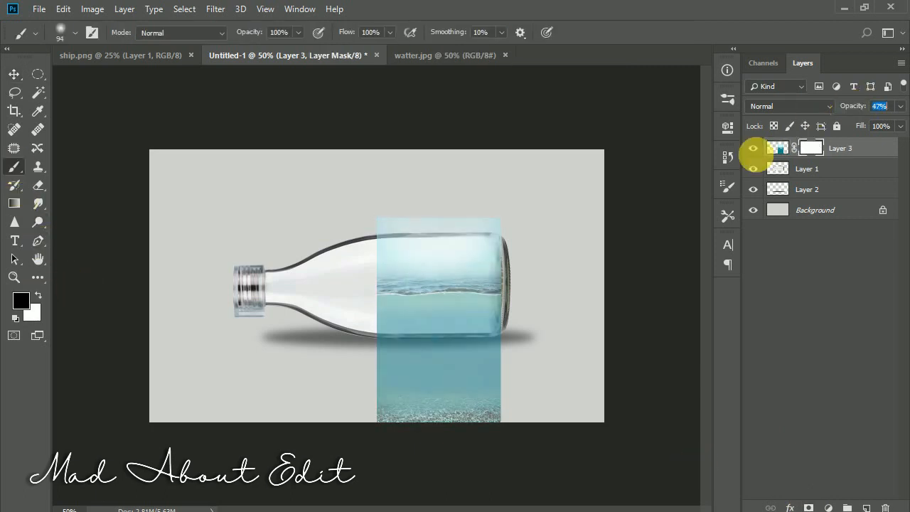
pyautogui.hotkey('ctrl', '+')
pyautogui.hotkey('ctrl', '+')
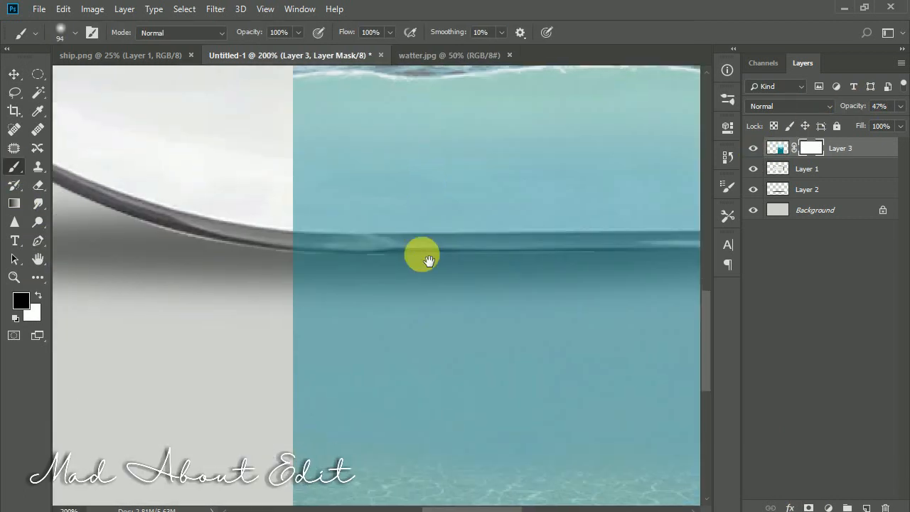
pyautogui.press('[')
pyautogui.press('[')
pyautogui.press('[')
pyautogui.press('[')
pyautogui.press('[')
pyautogui.press('[')
pyautogui.press('[')
pyautogui.press('[')
pyautogui.press('[')
pyautogui.press('[')
pyautogui.press('[')
pyautogui.press('[')
pyautogui.hotkey('ctrl', '+')
pyautogui.moveTo(238, 212)
pyautogui.mouseDown()
pyautogui.moveTo(351, 214)
pyautogui.moveTo(501, 260)
pyautogui.mouseUp()
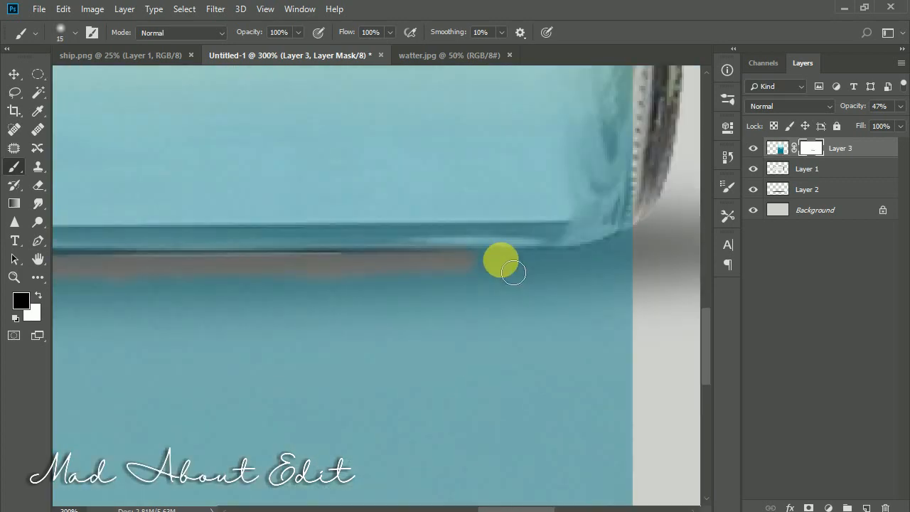
# Mask out the sea just above the bottle's upper edge, enlarging the black brush to 30 px.
pyautogui.moveTo(377, 221); pyautogui.dragTo(622, 221)
pyautogui.moveTo(291, 227); pyautogui.dragTo(524, 231)
pyautogui.moveTo(357, 231)
pyautogui.mouseDown()
pyautogui.moveTo(452, 239)
pyautogui.moveTo(611, 226)
pyautogui.mouseUp()
pyautogui.keyDown('alt'); pyautogui.rightClick(301, 190); pyautogui.keyUp('alt')
pyautogui.moveTo(274, 195); pyautogui.dragTo(146, 202)
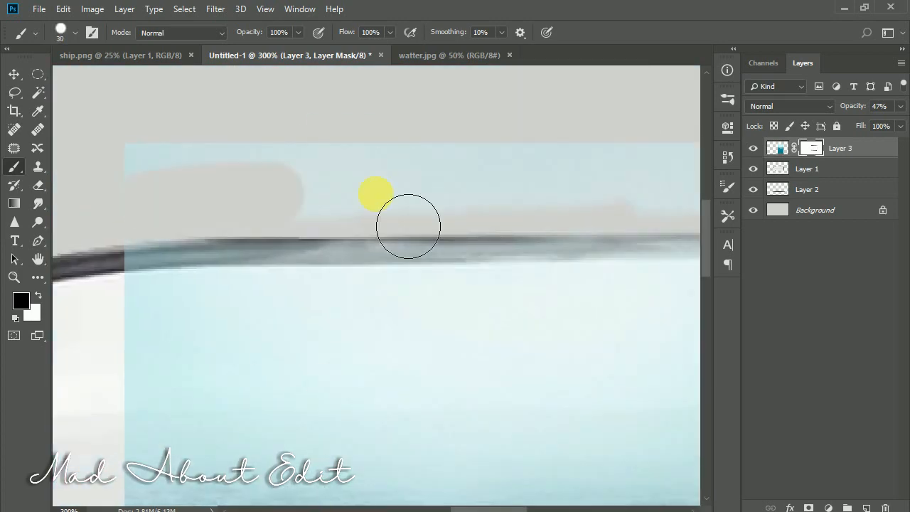
pyautogui.moveTo(408, 225); pyautogui.dragTo(313, 203)
# Restore the sea layer's opacity to 100% and mask out the remaining sea outside the bottle with a 72 px brush.
pyautogui.moveTo(853, 106); pyautogui.dragTo(891, 106)
pyautogui.moveTo(519, 202)
pyautogui.mouseDown()
pyautogui.moveTo(489, 187)
pyautogui.moveTo(378, 262)
pyautogui.moveTo(549, 257)
pyautogui.mouseUp()
pyautogui.moveTo(550, 256)
pyautogui.mouseDown()
pyautogui.moveTo(315, 262)
pyautogui.moveTo(388, 302)
pyautogui.mouseUp()
pyautogui.keyDown('alt'); pyautogui.rightClick(315, 263); pyautogui.keyUp('alt')
pyautogui.hotkey('ctrl', '-')
pyautogui.hotkey('ctrl', '-')
pyautogui.hotkey('ctrl', '-')
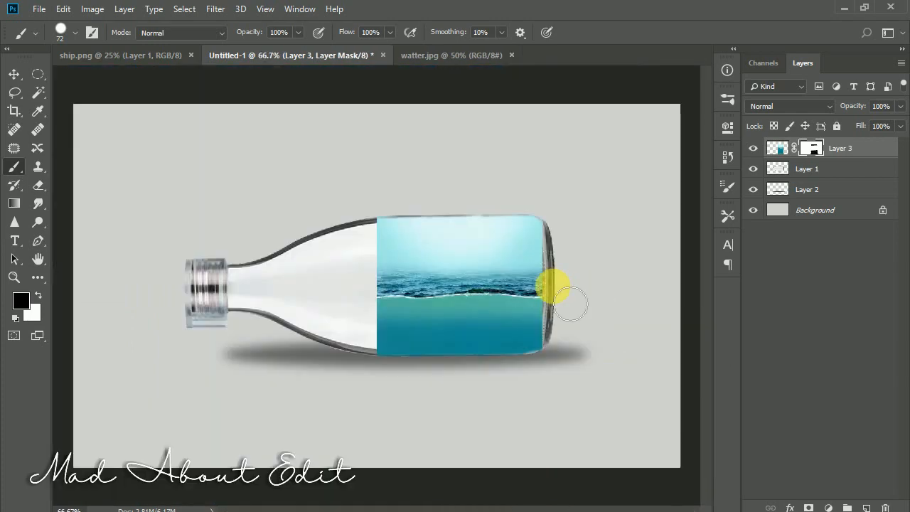
# Duplicate the masked sea layer and place the copy over the bottle's neck half, overlapping the original slightly.
pyautogui.rightClick(813, 148)
pyautogui.click(796, 170)
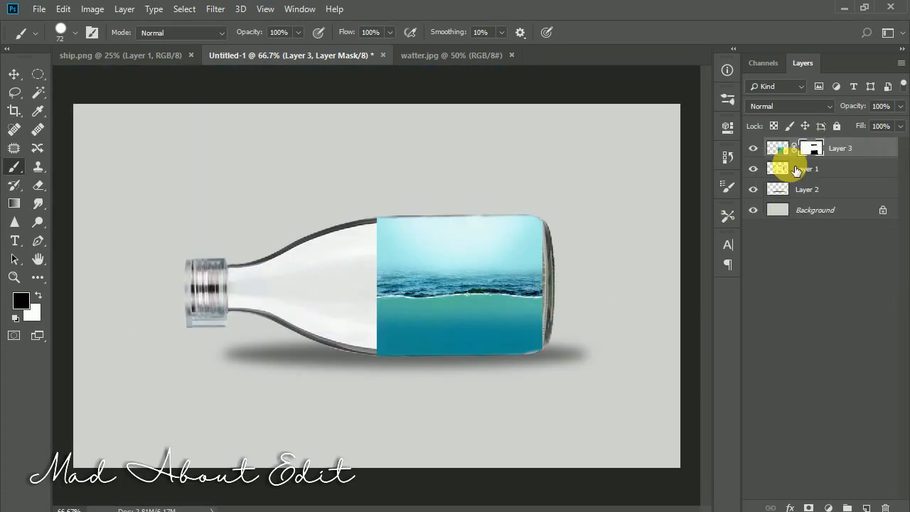
pyautogui.click(13, 74)
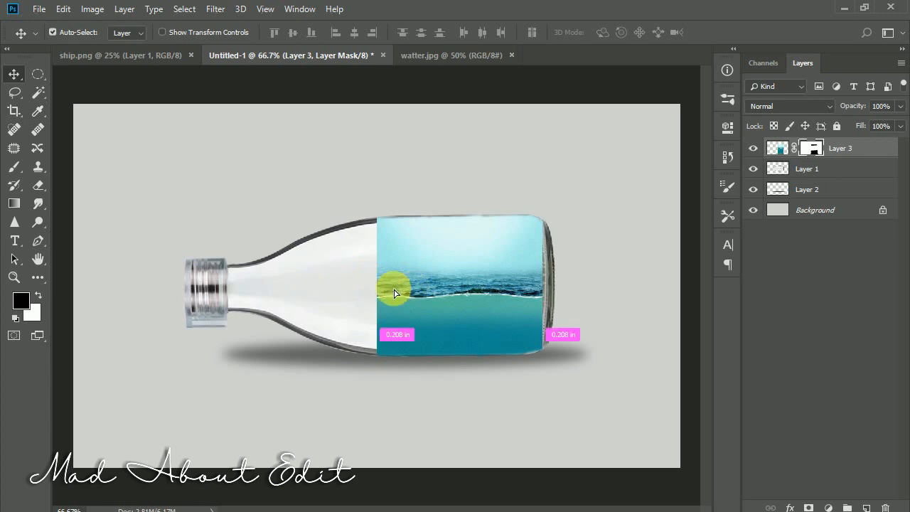
pyautogui.moveTo(395, 292); pyautogui.dragTo(271, 279)
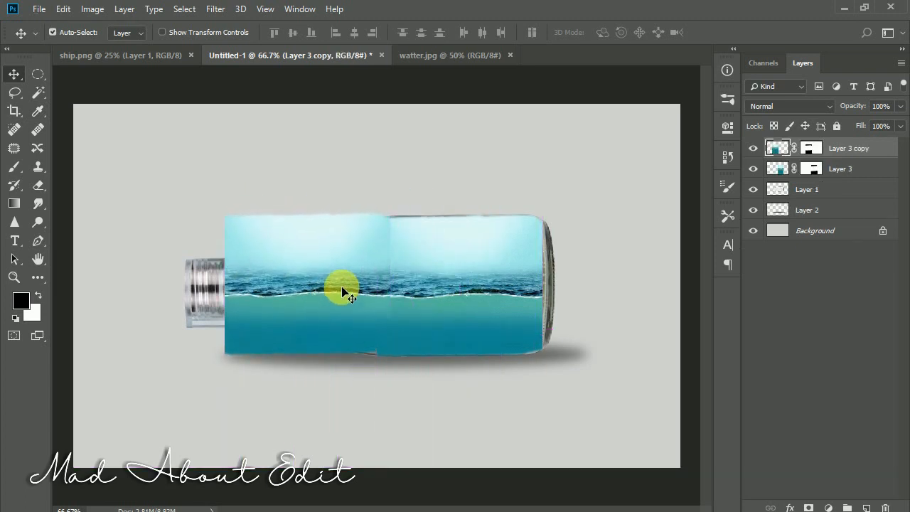
# Lower the copied sea layer's opacity to 35% and paint black along the outside of the neck's lower outline.
pyautogui.moveTo(822, 108); pyautogui.dragTo(804, 105)
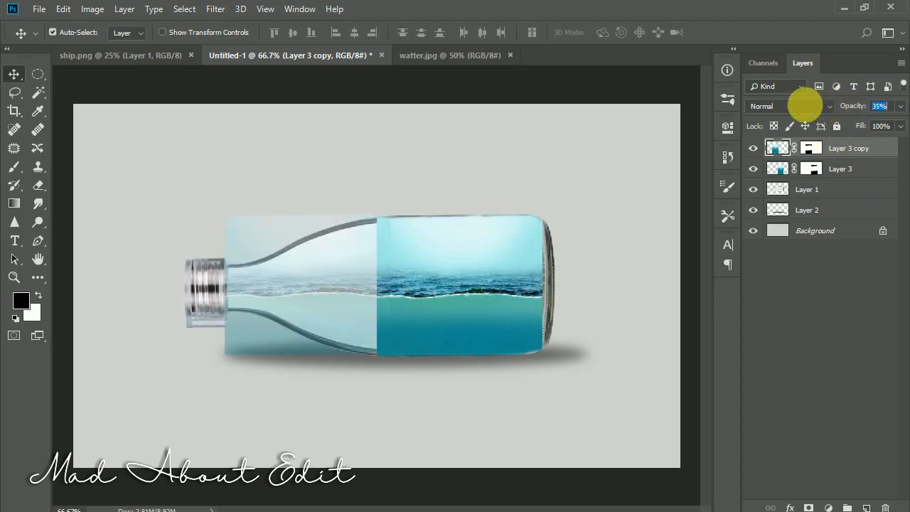
pyautogui.click(14, 166)
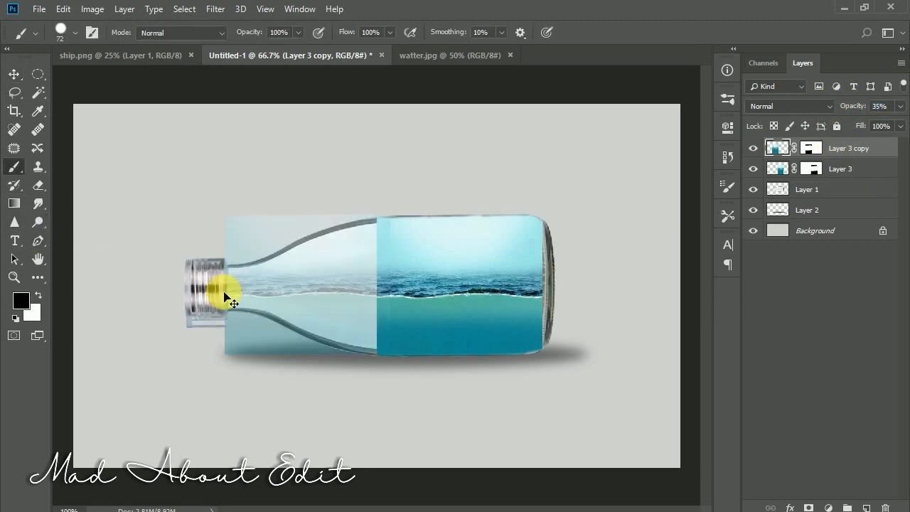
pyautogui.hotkey('ctrl', '+')
pyautogui.hotkey('ctrl', '+')
pyautogui.hotkey('ctrl', '+')
pyautogui.moveTo(301, 362); pyautogui.dragTo(597, 369)
pyautogui.moveTo(206, 286)
pyautogui.mouseDown()
pyautogui.moveTo(295, 306)
pyautogui.moveTo(237, 268)
pyautogui.moveTo(643, 370)
pyautogui.mouseUp()
pyautogui.hotkey('ctrl', '+')
pyautogui.moveTo(236, 249); pyautogui.dragTo(288, 296)
pyautogui.moveTo(319, 382); pyautogui.dragTo(289, 296)
pyautogui.moveTo(280, 281)
pyautogui.mouseDown()
pyautogui.moveTo(337, 276)
pyautogui.moveTo(550, 402)
pyautogui.mouseUp()
pyautogui.moveTo(582, 335); pyautogui.dragTo(370, 233)
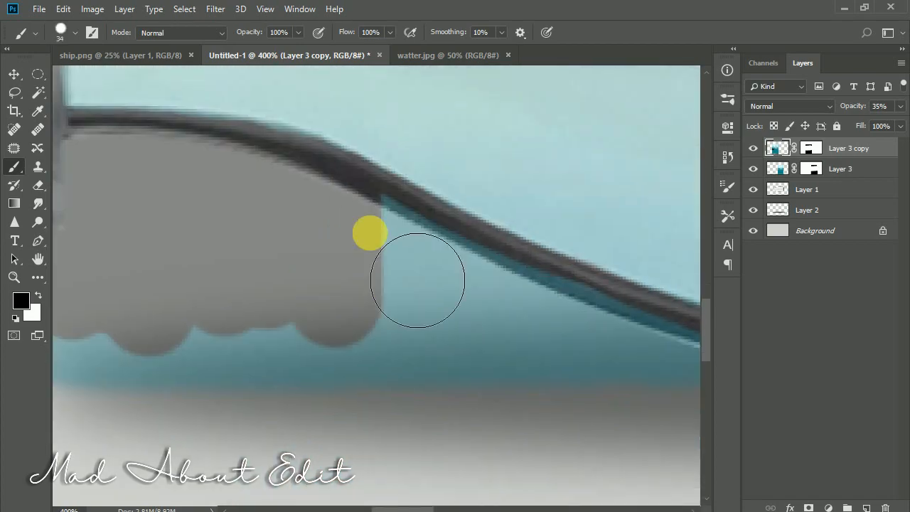
pyautogui.moveTo(418, 280); pyautogui.dragTo(276, 217)
pyautogui.moveTo(242, 278); pyautogui.dragTo(386, 247)
pyautogui.moveTo(450, 311); pyautogui.dragTo(569, 284)
pyautogui.moveTo(426, 285); pyautogui.dragTo(176, 268)
# Paint black along the outside of the neck's upper outline on the copied sea layer and raise its opacity.
pyautogui.moveTo(228, 142); pyautogui.dragTo(270, 426)
pyautogui.moveTo(219, 234)
pyautogui.mouseDown()
pyautogui.moveTo(230, 250)
pyautogui.moveTo(661, 86)
pyautogui.mouseUp()
pyautogui.moveTo(540, 113); pyautogui.dragTo(372, 222)
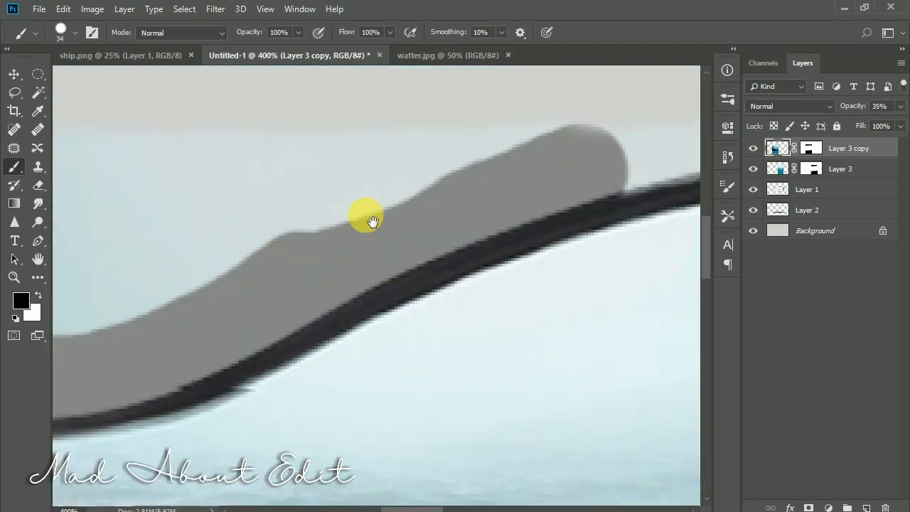
pyautogui.hotkey('ctrl', '-')
pyautogui.hotkey('ctrl', '-')
pyautogui.moveTo(455, 217); pyautogui.dragTo(612, 179)
pyautogui.moveTo(852, 106); pyautogui.dragTo(899, 106)
pyautogui.press(']')
pyautogui.press(']')
# Undo the black brush strokes painted around the bottle neck on the copied sea layer.
pyautogui.hotkey('ctrl', 'alt', 'z')
pyautogui.hotkey('ctrl', 'alt', 'z')
pyautogui.hotkey('ctrl', 'alt', 'z')
pyautogui.hotkey('ctrl', 'alt', 'z')
pyautogui.hotkey('ctrl', 'alt', 'z')
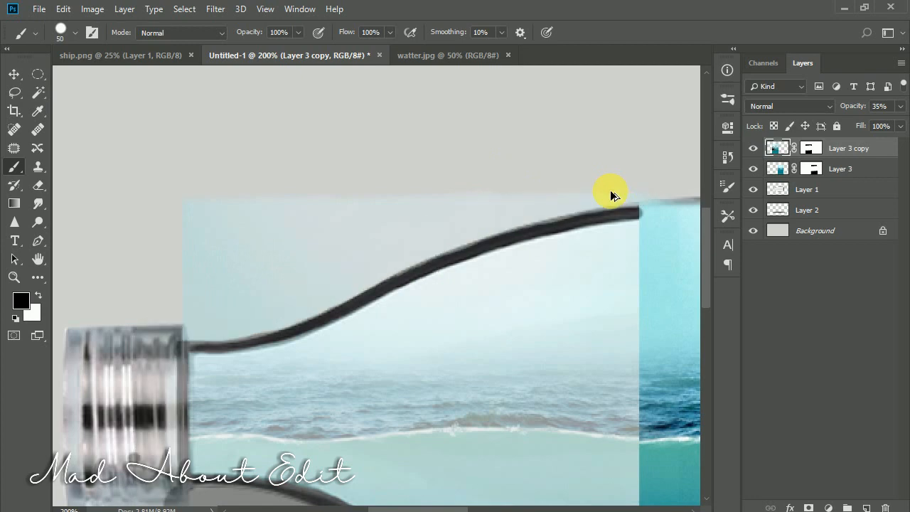
# Place a sea layer copy at 100% opacity over the neck half, edge to edge with the original, and target its mask for painting.
pyautogui.hotkey('ctrl', '0')
pyautogui.click(14, 74)
pyautogui.moveTo(467, 285); pyautogui.dragTo(244, 284)
pyautogui.click(810, 148)
pyautogui.press('b')
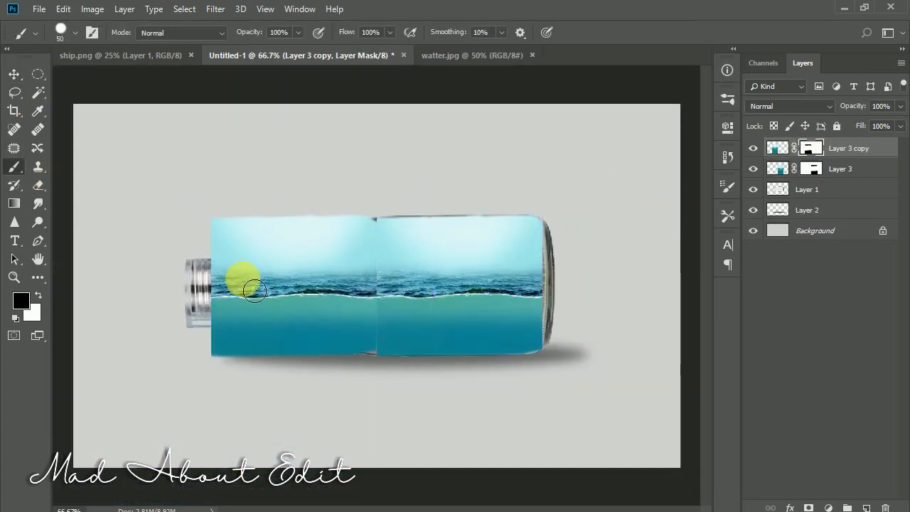
# Lower the sea copy's opacity to 28% and mask out the sea along the neck's lower and upper outlines with a 50 px brush.
pyautogui.moveTo(852, 106); pyautogui.dragTo(840, 105)
pyautogui.hotkey('ctrl', '+')
pyautogui.hotkey('ctrl', '+')
pyautogui.hotkey('ctrl', '+')
pyautogui.hotkey('ctrl', '+')
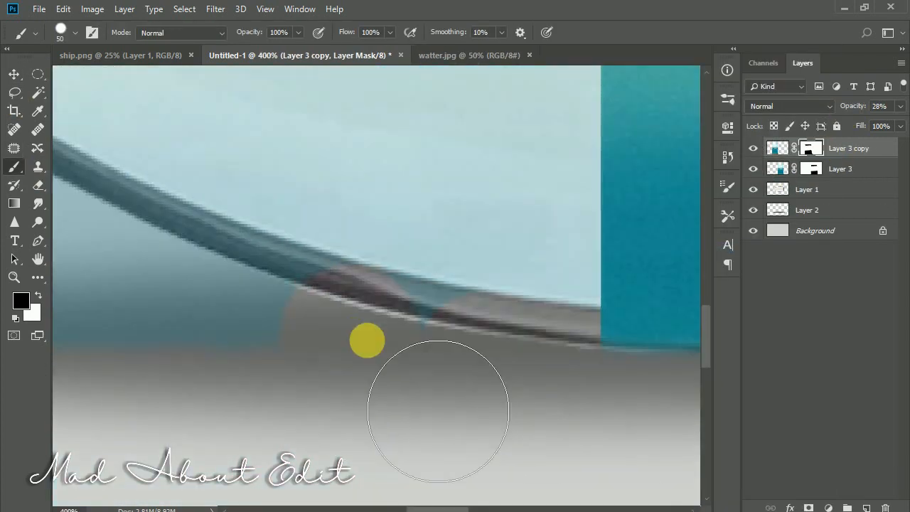
pyautogui.moveTo(438, 411); pyautogui.dragTo(341, 277)
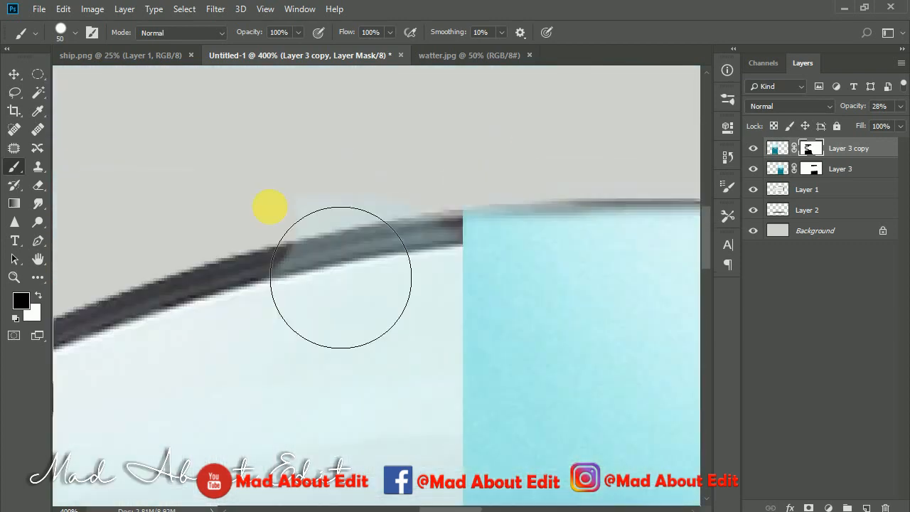
# Restore the sea copy's opacity to 100% and mask out the leftover sea above and below the neck with a 122 px brush.
pyautogui.hotkey('ctrl', '-')
pyautogui.hotkey('ctrl', '-')
pyautogui.hotkey('ctrl', '-')
pyautogui.moveTo(853, 106); pyautogui.dragTo(888, 106)
pyautogui.moveTo(258, 274); pyautogui.dragTo(343, 154)
pyautogui.moveTo(245, 334); pyautogui.dragTo(441, 370)
pyautogui.hotkey('ctrl', '-')
pyautogui.hotkey('ctrl', '-')
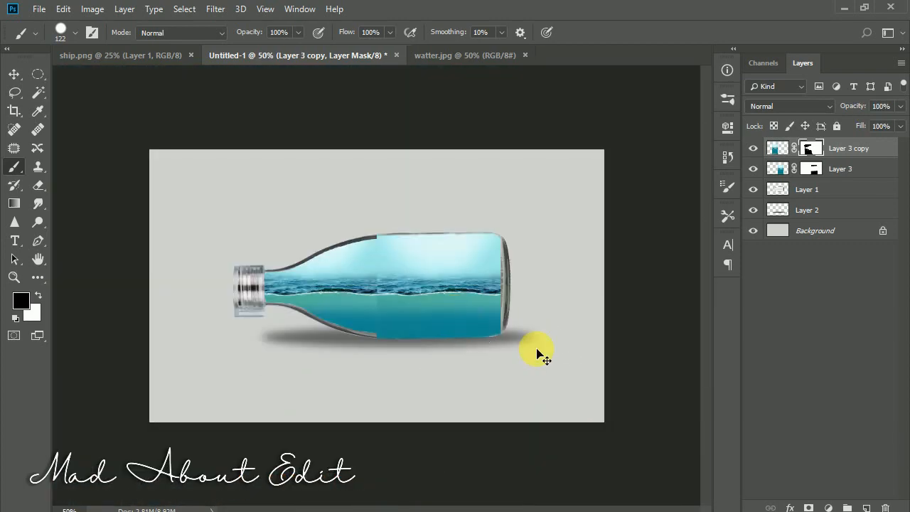
# Set the original sea layer's opacity to 67% and mask the sea off the glass along the bottle's lower edge with a 29 px brush.
pyautogui.hotkey('ctrl', '+')
pyautogui.hotkey('ctrl', '+')
pyautogui.hotkey('ctrl', '+')
pyautogui.hotkey('ctrl', '+')
pyautogui.moveTo(430, 465); pyautogui.dragTo(384, 201)
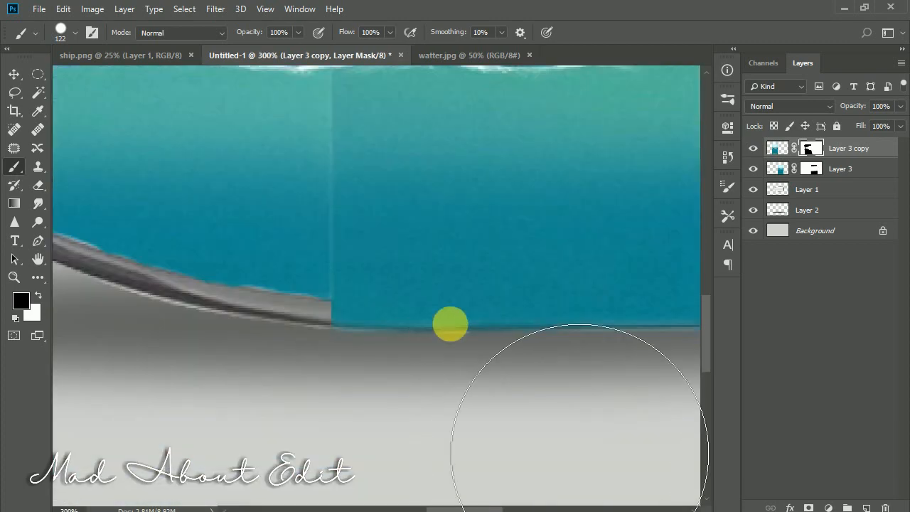
pyautogui.click(811, 168)
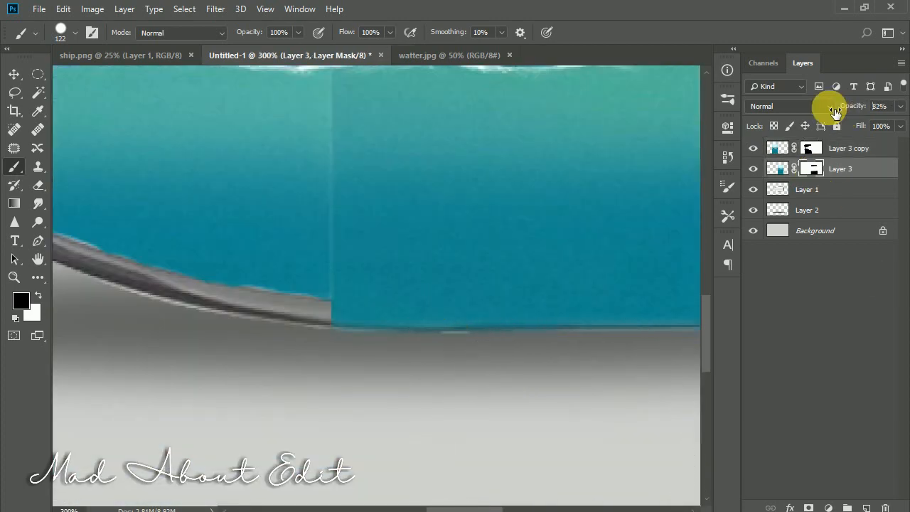
pyautogui.moveTo(835, 107); pyautogui.dragTo(824, 106)
pyautogui.moveTo(319, 356)
pyautogui.mouseDown()
pyautogui.moveTo(361, 371)
pyautogui.moveTo(220, 348)
pyautogui.moveTo(246, 346)
pyautogui.mouseUp()
pyautogui.hotkey('ctrl', '+')
pyautogui.moveTo(242, 299); pyautogui.dragTo(225, 225)
pyautogui.moveTo(301, 266)
pyautogui.mouseDown()
pyautogui.moveTo(469, 272)
pyautogui.moveTo(305, 292)
pyautogui.mouseUp()
pyautogui.moveTo(323, 291)
pyautogui.mouseDown()
pyautogui.moveTo(512, 300)
pyautogui.moveTo(334, 352)
pyautogui.mouseUp()
pyautogui.moveTo(355, 341); pyautogui.dragTo(514, 343)
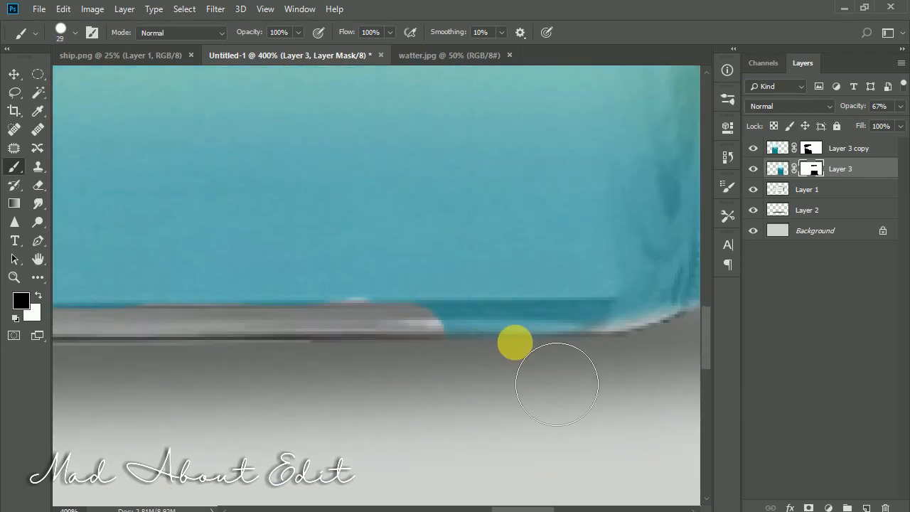
# Mask the sea off the glass along the bottle's upper edge and base end, and restore the layer's opacity to 100%.
pyautogui.scroll(15, 513, 343)
pyautogui.moveTo(263, 265); pyautogui.dragTo(604, 263)
pyautogui.moveTo(185, 280); pyautogui.dragTo(455, 259)
pyautogui.moveTo(563, 235); pyautogui.dragTo(234, 210)
pyautogui.moveTo(284, 221)
pyautogui.mouseDown()
pyautogui.moveTo(502, 211)
pyautogui.moveTo(476, 85)
pyautogui.mouseUp()
pyautogui.moveTo(483, 107)
pyautogui.mouseDown()
pyautogui.moveTo(497, 227)
pyautogui.moveTo(491, 398)
pyautogui.mouseUp()
pyautogui.moveTo(483, 427); pyautogui.dragTo(477, 258)
pyautogui.hotkey('ctrl', '-')
pyautogui.hotkey('ctrl', '-')
pyautogui.hotkey('ctrl', '-')
pyautogui.hotkey('ctrl', '-')
pyautogui.click(865, 111)
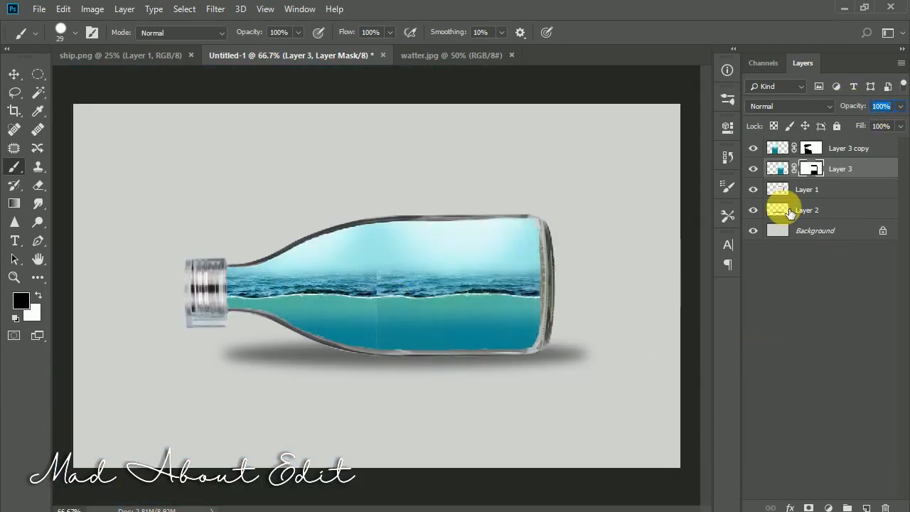
# Merge the sea copy down into the original sea layer, applying the mask, and toggle the bottle layer's visibility to check it.
pyautogui.click(833, 152)
pyautogui.rightClick(833, 152)
pyautogui.click(700, 396)
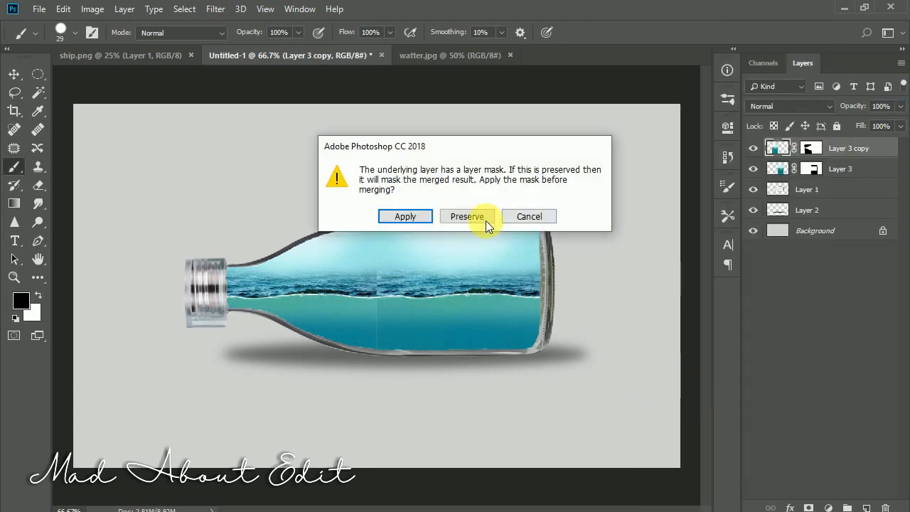
pyautogui.click(402, 216)
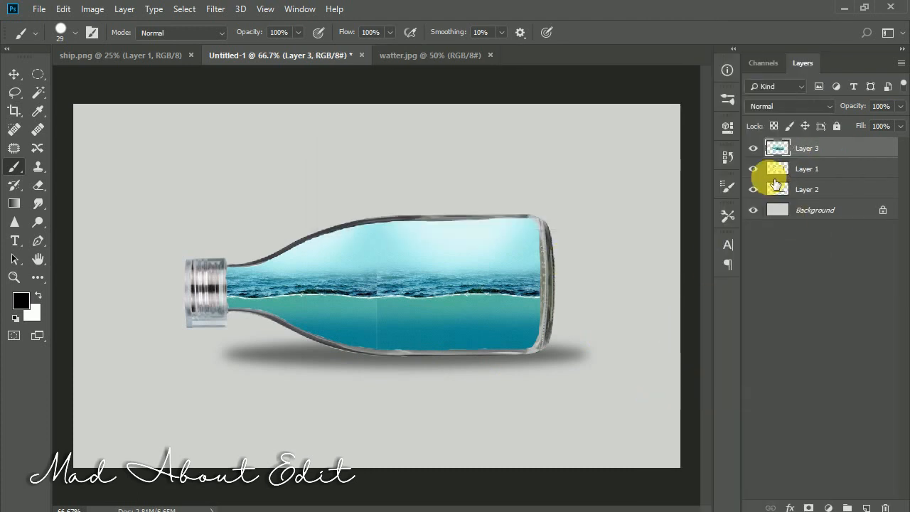
pyautogui.click(754, 169)
pyautogui.click(755, 169)
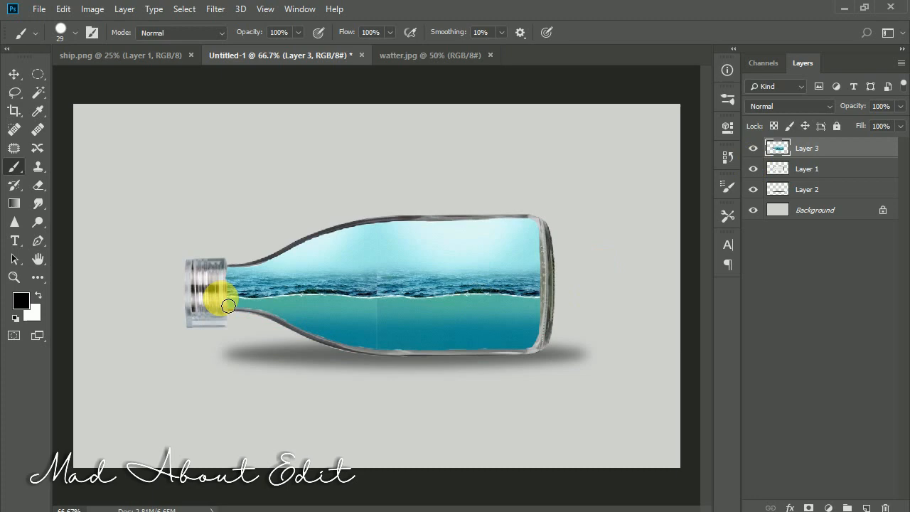
# Clone nearby water over the vertical seam in the underwater area with a 21 px Clone Stamp.
pyautogui.click(38, 166)
pyautogui.scroll(4, 361, 324)
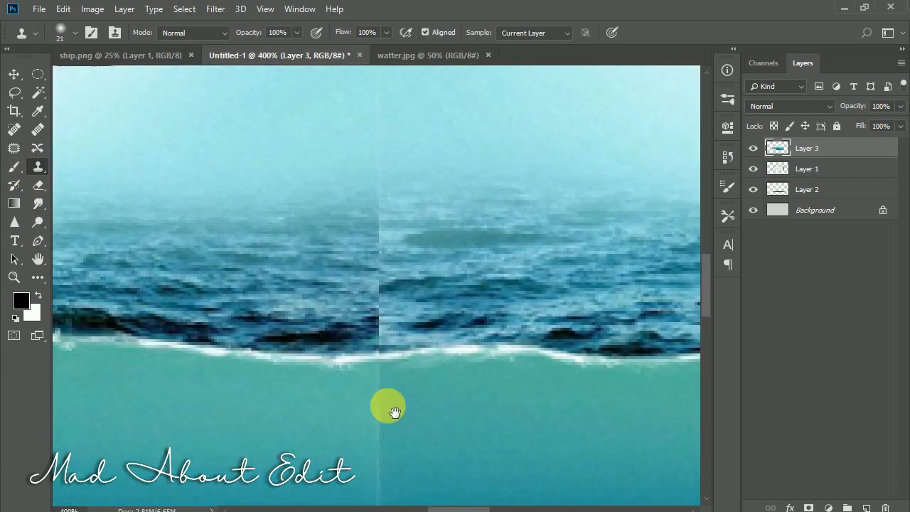
pyautogui.keyDown('alt'); pyautogui.click(336, 250); pyautogui.keyUp('alt')
pyautogui.moveTo(284, 169); pyautogui.dragTo(283, 230)
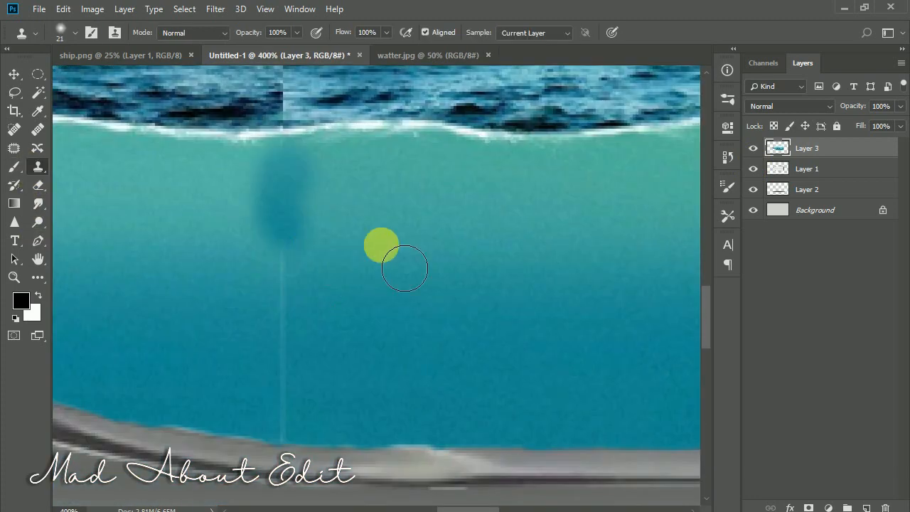
pyautogui.keyDown('alt'); pyautogui.click(413, 174); pyautogui.keyUp('alt')
pyautogui.moveTo(306, 165)
pyautogui.mouseDown()
pyautogui.moveTo(280, 210)
pyautogui.moveTo(263, 319)
pyautogui.moveTo(289, 400)
pyautogui.mouseUp()
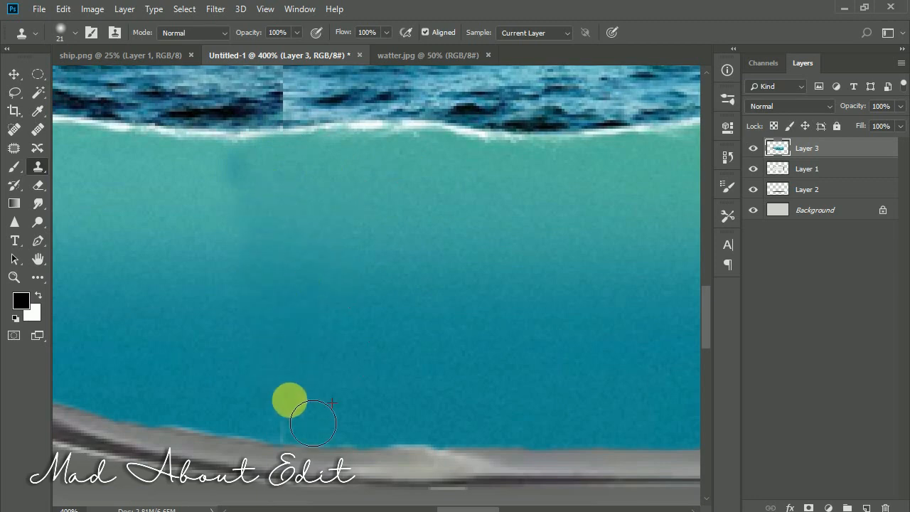
# Clone out the rest of the vertical seam through the waves and the sky.
pyautogui.scroll(5, 368, 339)
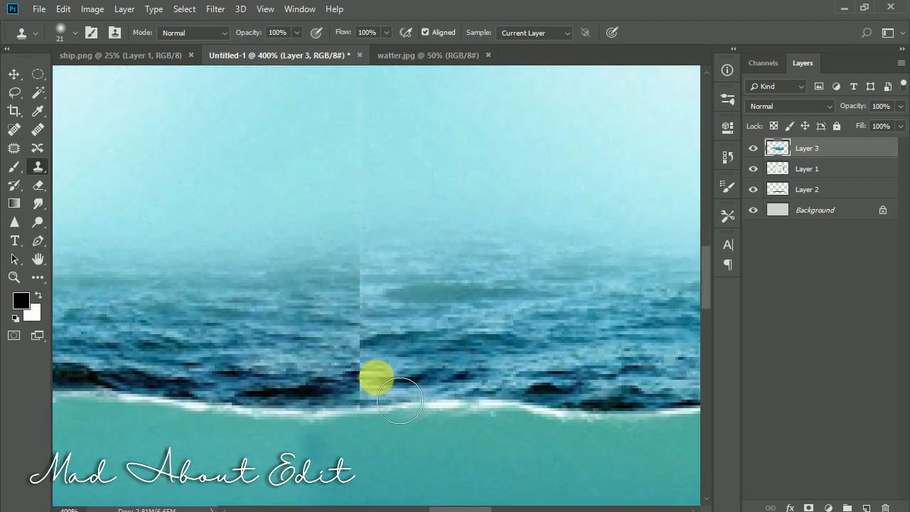
pyautogui.moveTo(339, 310)
pyautogui.mouseDown()
pyautogui.moveTo(362, 195)
pyautogui.moveTo(392, 269)
pyautogui.mouseUp()
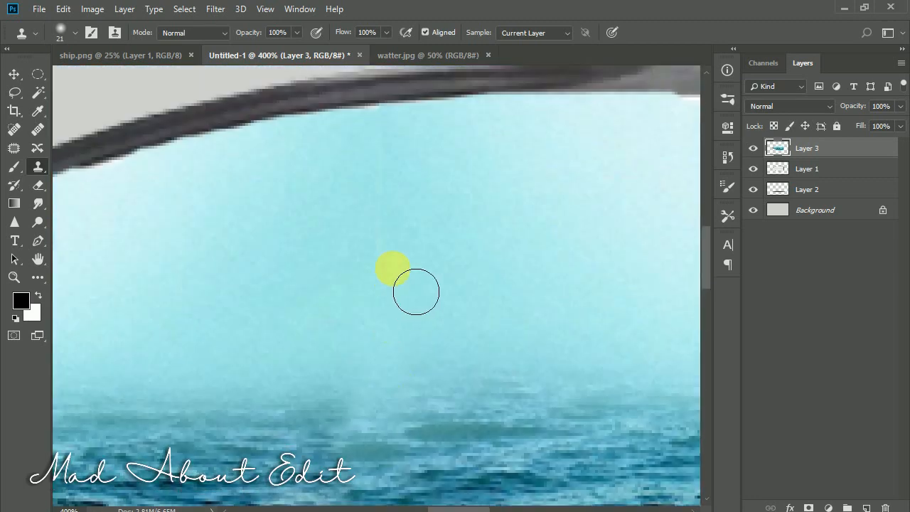
pyautogui.hotkey('ctrl', '-')
pyautogui.hotkey('ctrl', '-')
pyautogui.hotkey('ctrl', '-')
pyautogui.hotkey('ctrl', '-')
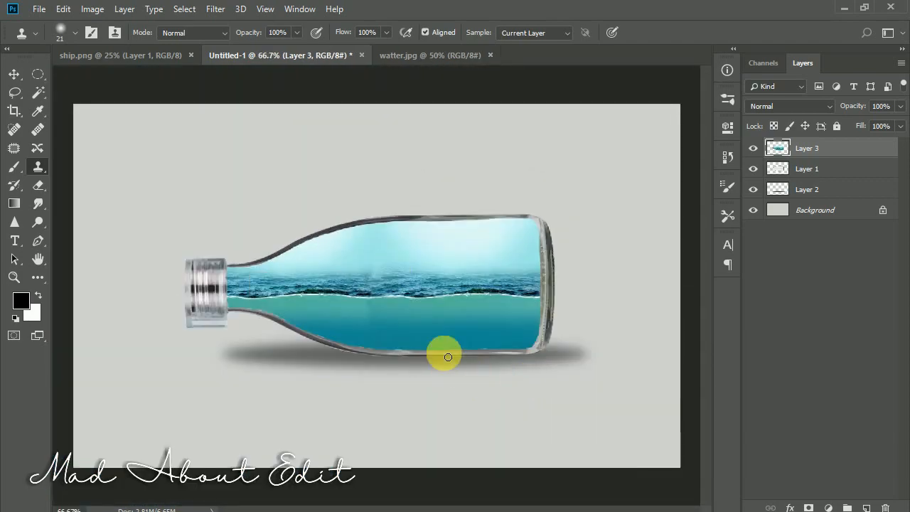
# Erase the sky above the waves inside the bottle with a soft 65 px eraser, fading it into the sea's horizon.
pyautogui.click(35, 185)
pyautogui.keyDown('alt'); pyautogui.rightClick(265, 363); pyautogui.keyUp('alt')
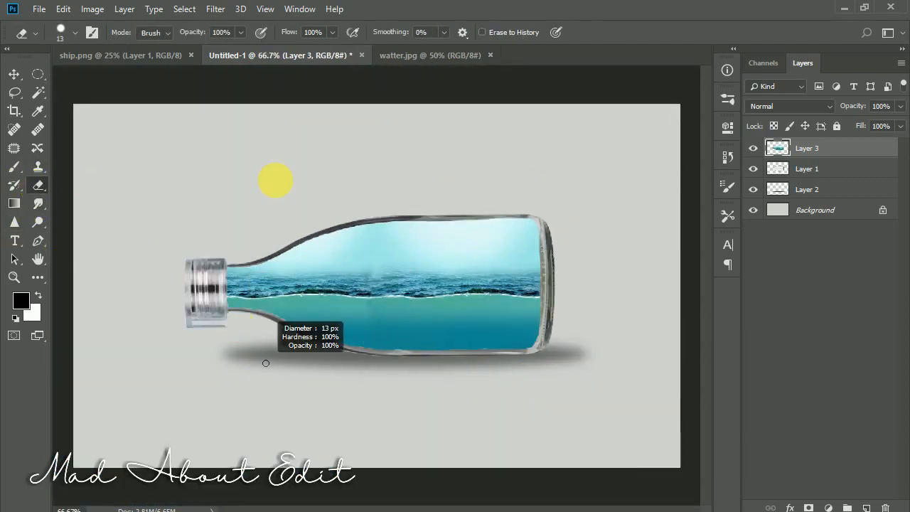
pyautogui.hotkey('ctrl', '+')
pyautogui.hotkey('ctrl', '+')
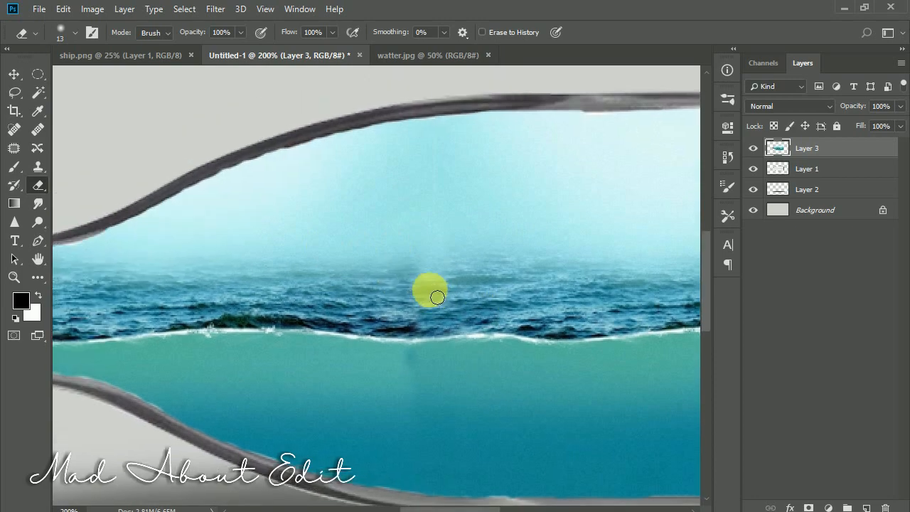
pyautogui.rightClick(365, 189)
pyautogui.click(351, 204)
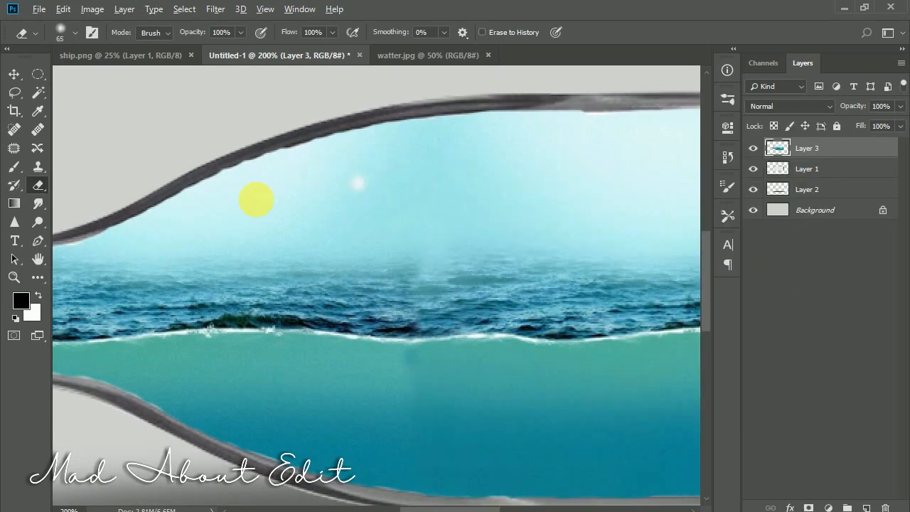
pyautogui.moveTo(256, 199); pyautogui.dragTo(315, 194)
pyautogui.moveTo(119, 237); pyautogui.dragTo(491, 202)
pyautogui.moveTo(440, 194); pyautogui.dragTo(283, 184)
pyautogui.moveTo(313, 192); pyautogui.dragTo(567, 198)
pyautogui.moveTo(569, 196)
pyautogui.mouseDown()
pyautogui.moveTo(377, 206)
pyautogui.moveTo(416, 118)
pyautogui.moveTo(604, 135)
pyautogui.mouseUp()
pyautogui.moveTo(545, 168); pyautogui.dragTo(655, 164)
pyautogui.moveTo(295, 167)
pyautogui.mouseDown()
pyautogui.moveTo(481, 116)
pyautogui.moveTo(279, 122)
pyautogui.mouseUp()
pyautogui.moveTo(270, 126); pyautogui.dragTo(410, 143)
pyautogui.moveTo(244, 193); pyautogui.dragTo(449, 137)
pyautogui.hotkey('ctrl', '-')
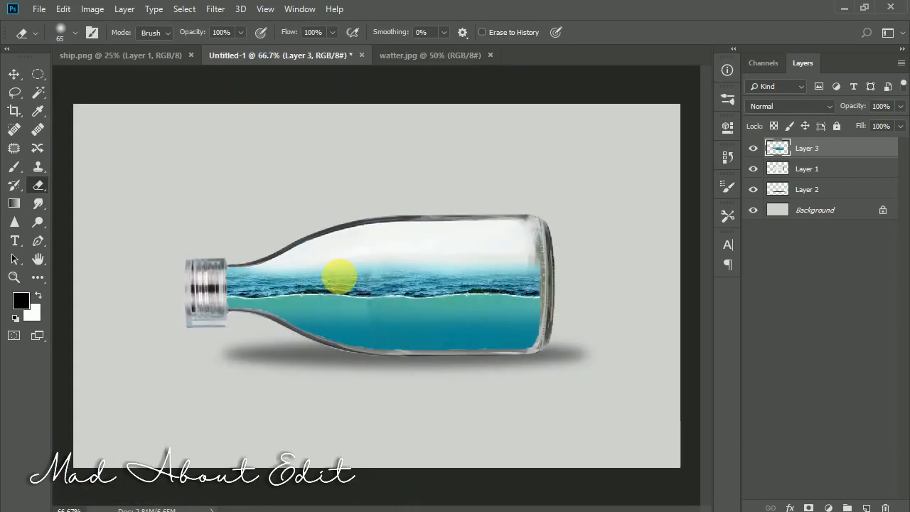
# Bring the ship from ship.png into the bottle composition and scale it down to about 10.35% over the waterline.
pyautogui.click(150, 56)
pyautogui.click(13, 75)
pyautogui.moveTo(315, 301); pyautogui.dragTo(472, 295)
pyautogui.hotkey('ctrl', 't')
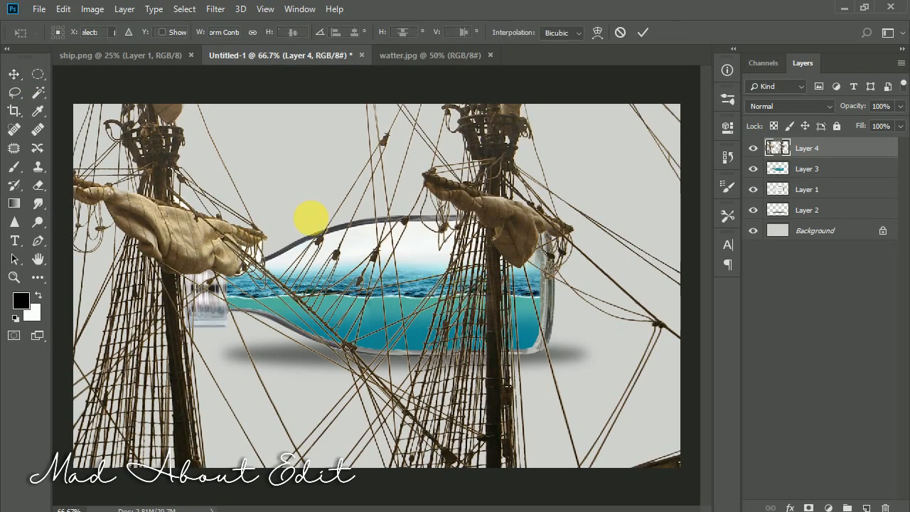
pyautogui.hotkey('ctrl', '-')
pyautogui.hotkey('ctrl', '-')
pyautogui.hotkey('ctrl', '-')
pyautogui.moveTo(182, 130); pyautogui.dragTo(364, 263)
pyautogui.hotkey('ctrl', '+')
pyautogui.hotkey('ctrl', '+')
pyautogui.hotkey('ctrl', '+')
pyautogui.hotkey('ctrl', '+')
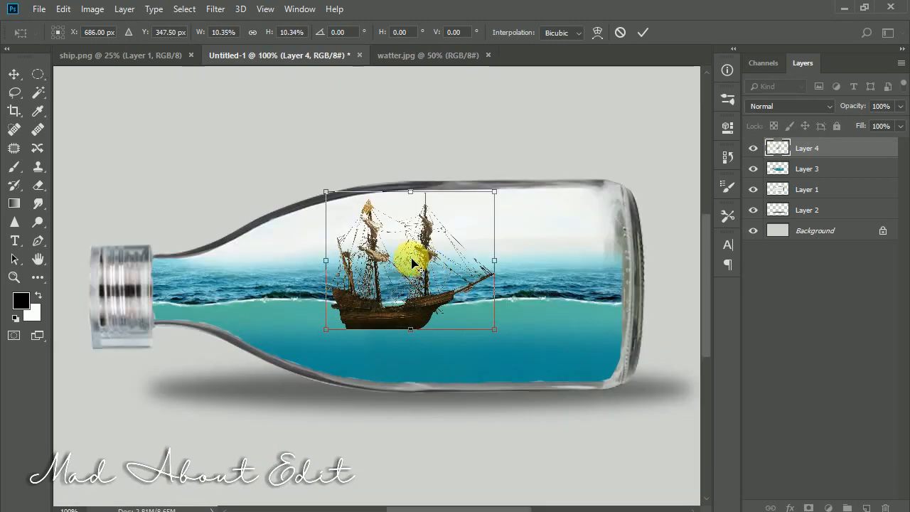
# Flip the ship horizontally, reduce it to about 7.8% and place it on the waterline in the middle of the bottle.
pyautogui.rightClick(448, 264)
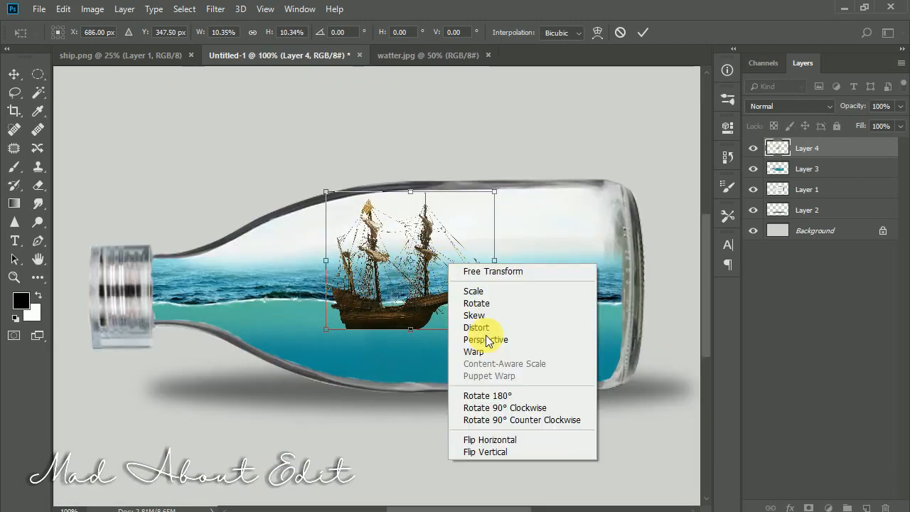
pyautogui.click(494, 440)
pyautogui.moveTo(436, 264)
pyautogui.mouseDown()
pyautogui.moveTo(472, 261)
pyautogui.moveTo(419, 249)
pyautogui.moveTo(430, 267)
pyautogui.mouseUp()
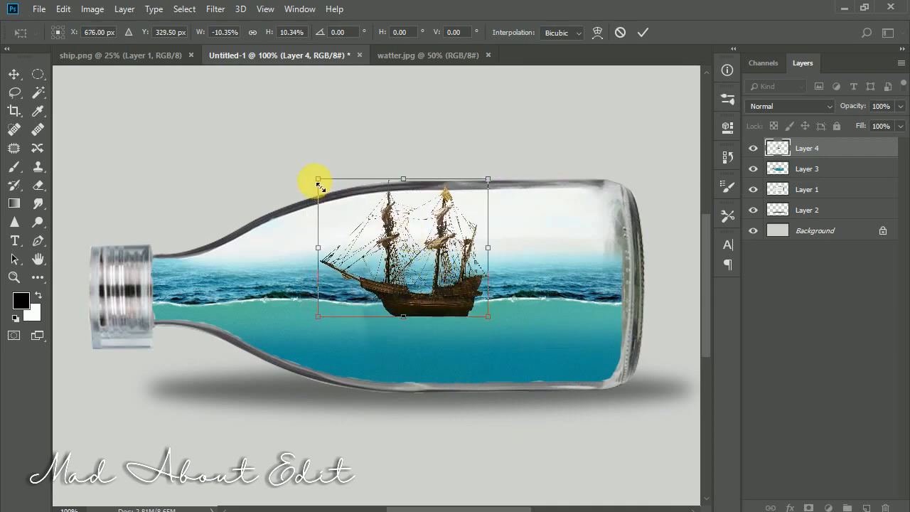
pyautogui.moveTo(314, 180); pyautogui.dragTo(338, 196)
pyautogui.moveTo(437, 250); pyautogui.dragTo(443, 249)
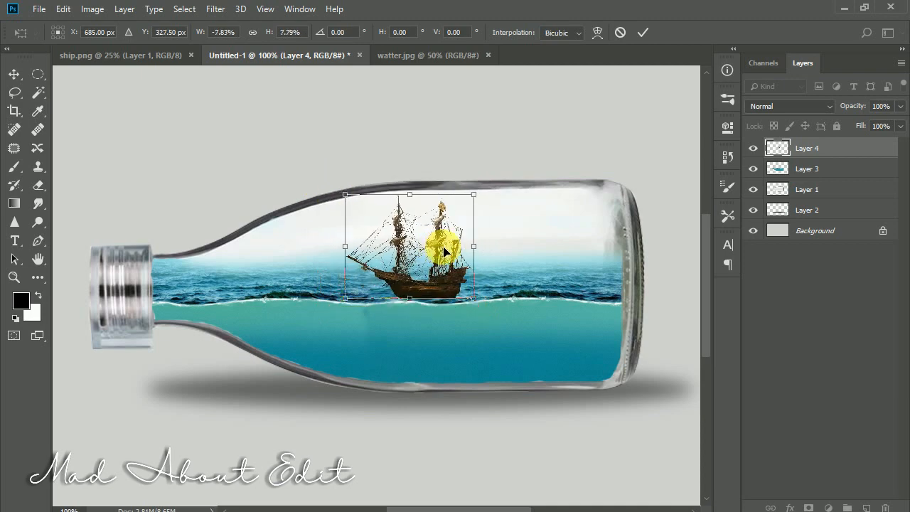
# Apply the ship's transform and nudge the ship down until its hull dips below the waterline.
pyautogui.click(640, 32)
pyautogui.press('Down')
pyautogui.press('Down')
pyautogui.press('Down')
pyautogui.press('Down')
pyautogui.press('Down')
pyautogui.press('Down')
pyautogui.press('Down')
pyautogui.press('Down')
pyautogui.press('Down')
pyautogui.press('Down')
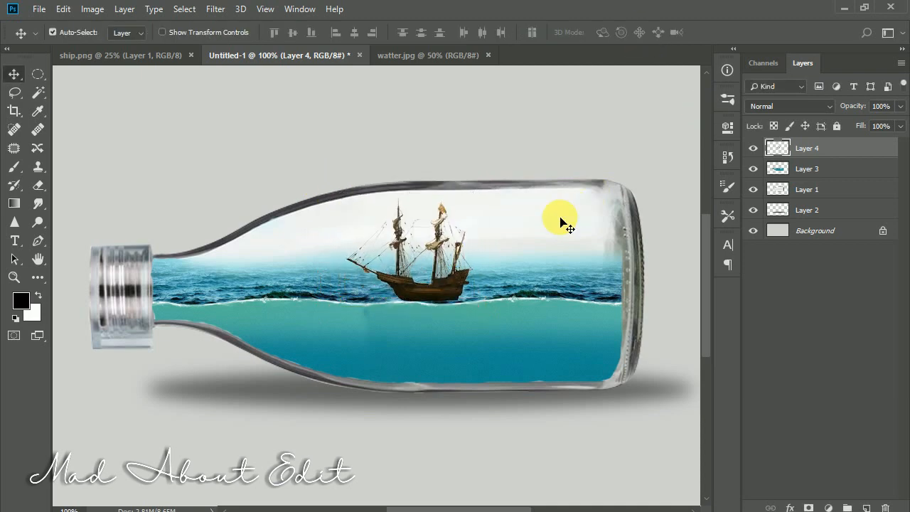
pyautogui.press('Down')
pyautogui.press('Down')
pyautogui.press('Down')
pyautogui.press('Down')
pyautogui.press('Down')
pyautogui.press('Down')
pyautogui.press('Down')
pyautogui.press('Down')
pyautogui.press('Down')
pyautogui.press('Down')
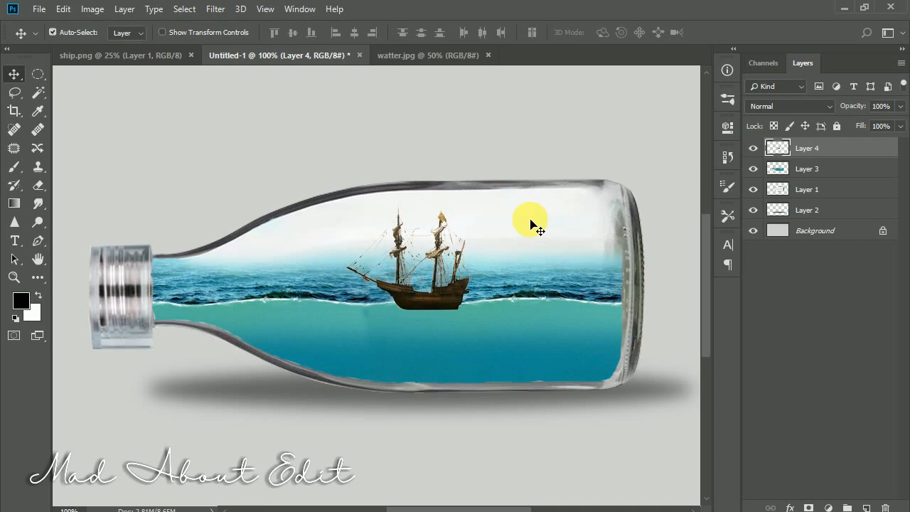
pyautogui.press('Down')
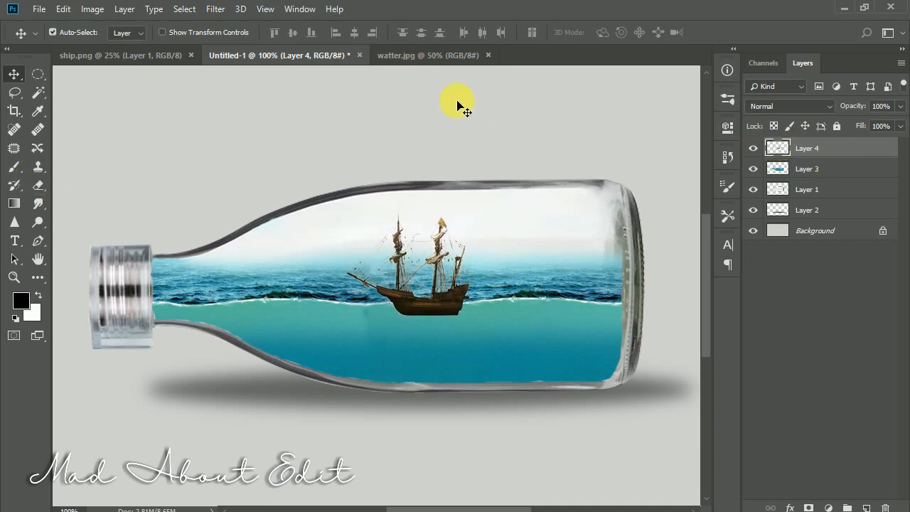
# Fade the submerged part of the ship's hull with a soft 15 px eraser at 50% opacity.
pyautogui.click(38, 185)
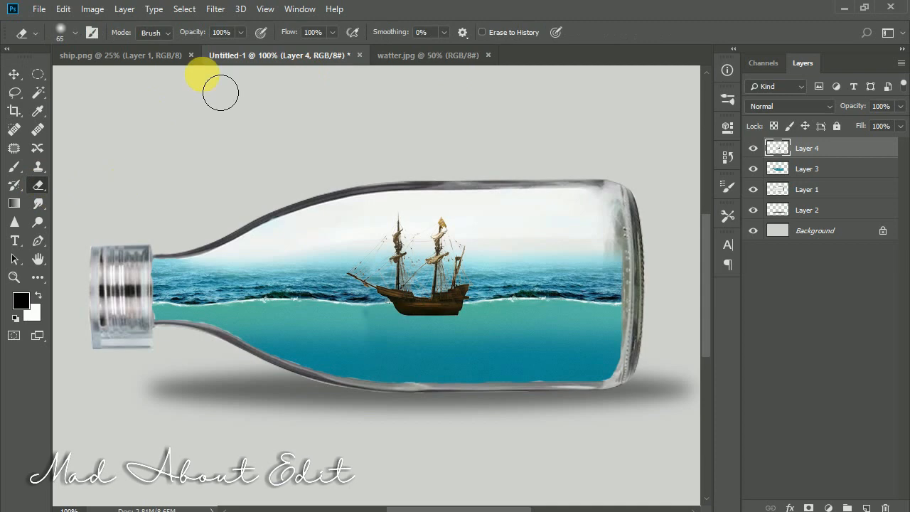
pyautogui.click(221, 33)
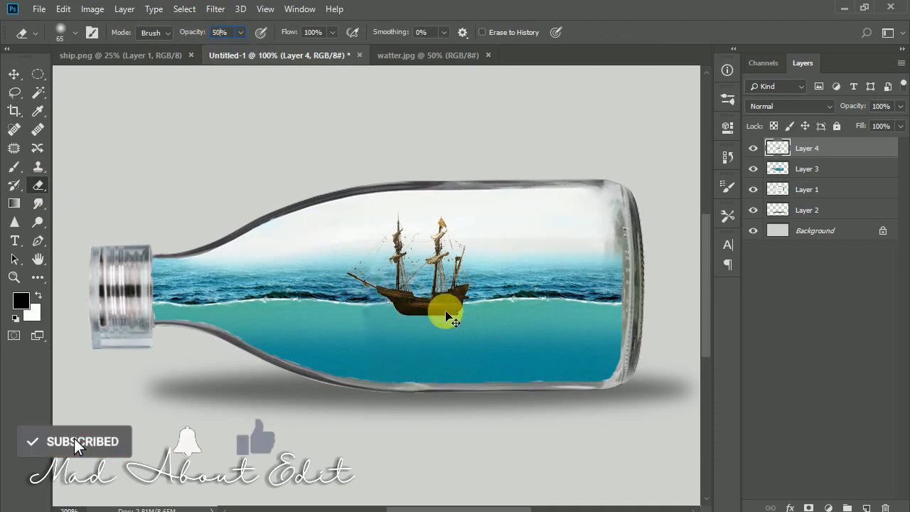
pyautogui.scroll(3, 447, 318)
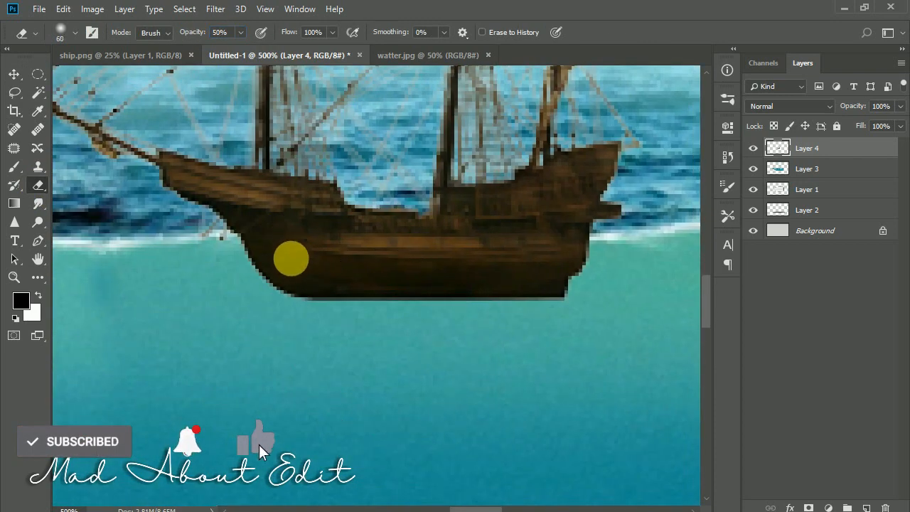
pyautogui.press('[')
pyautogui.press('[')
pyautogui.press('[')
pyautogui.press('[')
pyautogui.press('[')
pyautogui.press('[')
pyautogui.press('[')
pyautogui.press('[')
pyautogui.moveTo(243, 261)
pyautogui.mouseDown()
pyautogui.moveTo(591, 270)
pyautogui.moveTo(217, 287)
pyautogui.mouseUp()
pyautogui.scroll(-4, 425, 336)
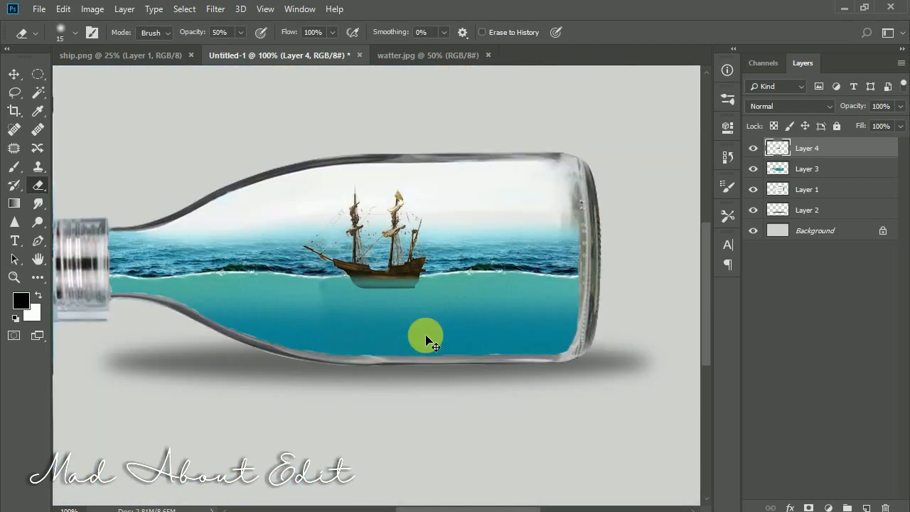
pyautogui.scroll(-1, 425, 337)
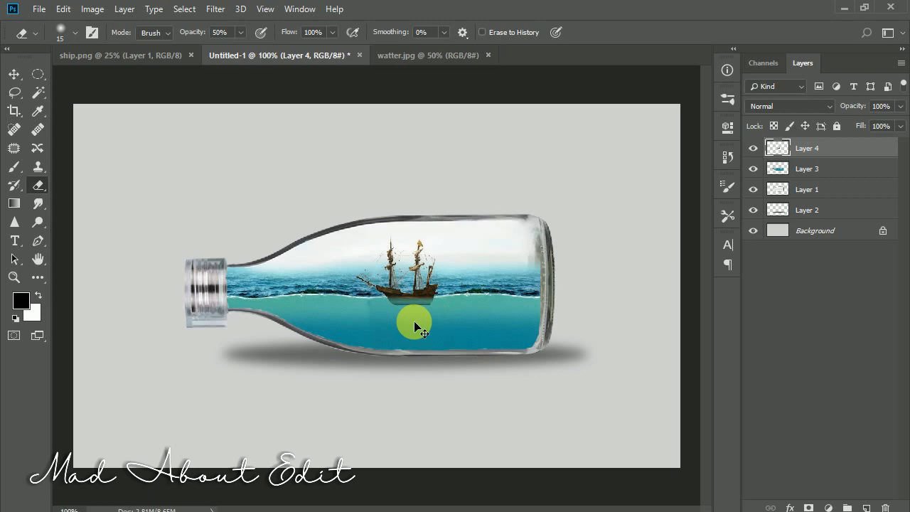
# Soften the bottom edge of the submerged hull further with the eraser at 31% opacity.
pyautogui.hotkey('ctrl', '+')
pyautogui.hotkey('ctrl', '+')
pyautogui.hotkey('ctrl', '+')
pyautogui.moveTo(415, 325); pyautogui.dragTo(274, 242)
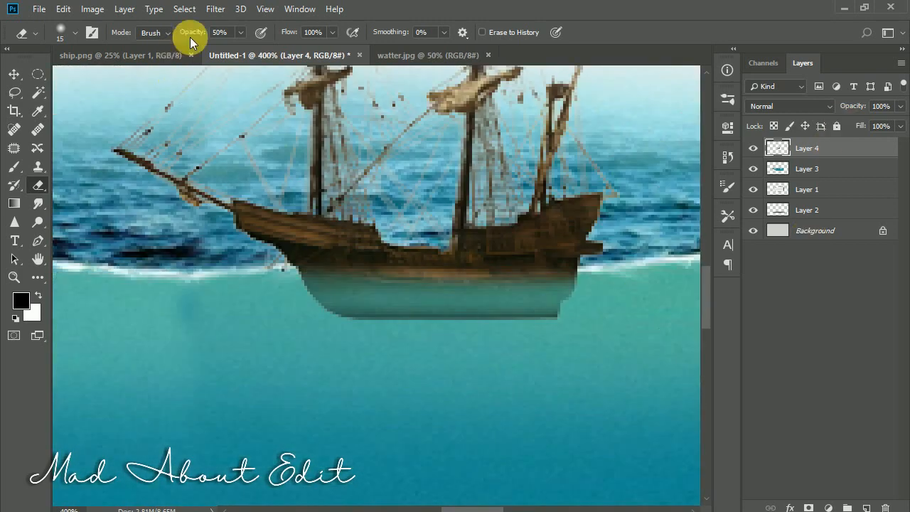
pyautogui.moveTo(185, 33); pyautogui.dragTo(172, 34)
pyautogui.moveTo(339, 315); pyautogui.dragTo(591, 323)
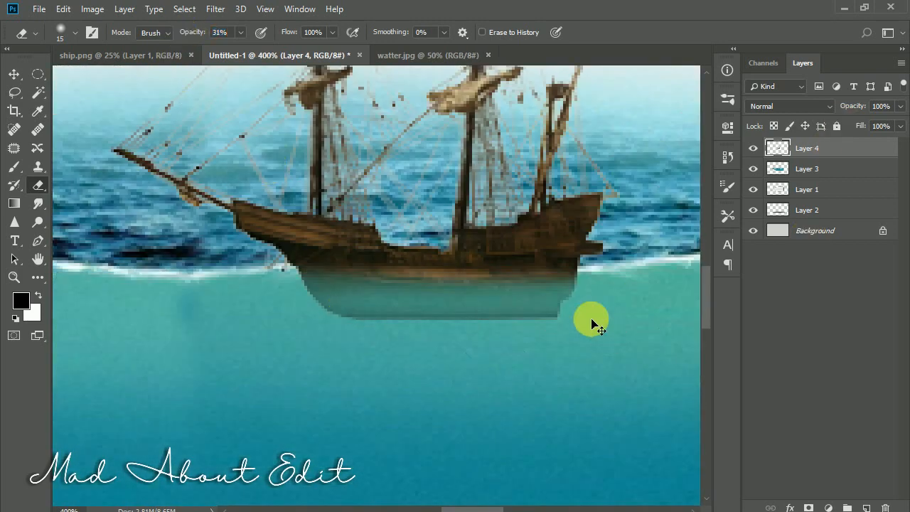
pyautogui.hotkey('ctrl', '-')
pyautogui.hotkey('ctrl', '-')
pyautogui.hotkey('ctrl', '-')
pyautogui.hotkey('ctrl', '-')
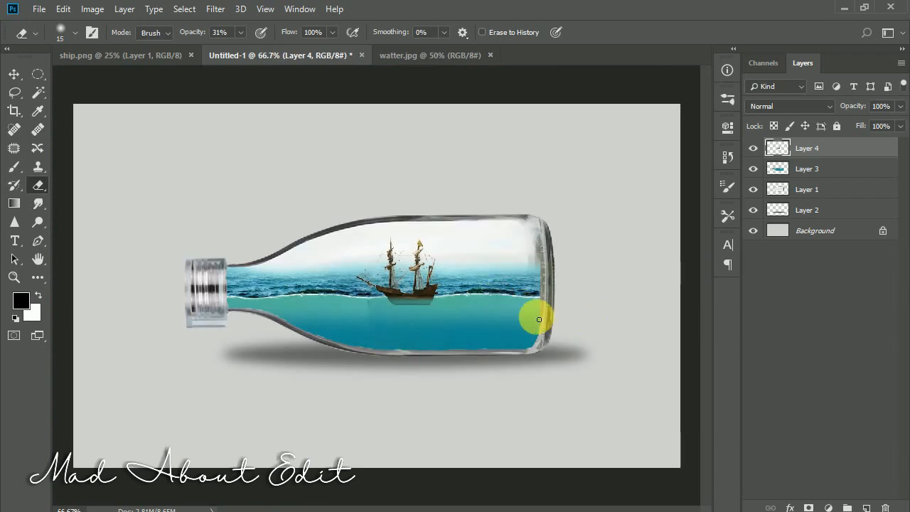
# Close the watter.jpg and ship.png documents and open images.jpeg.
pyautogui.click(396, 55)
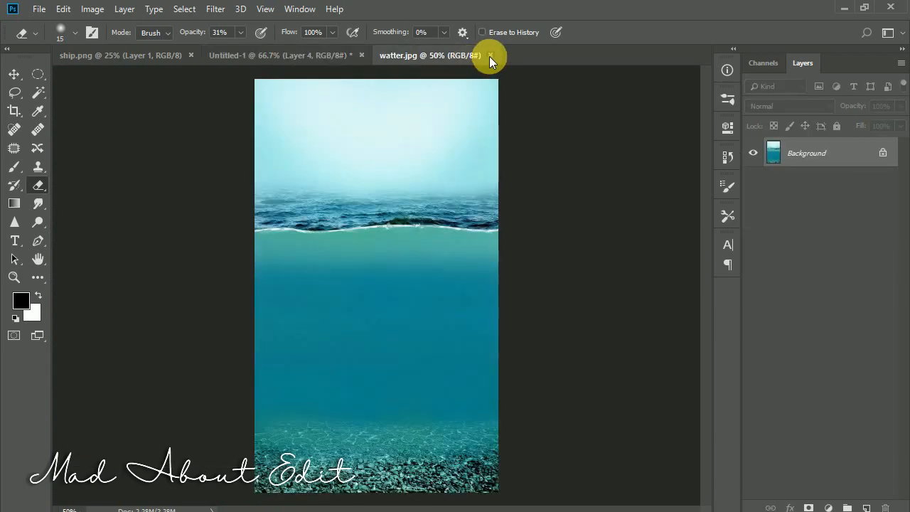
pyautogui.click(490, 55)
pyautogui.click(152, 56)
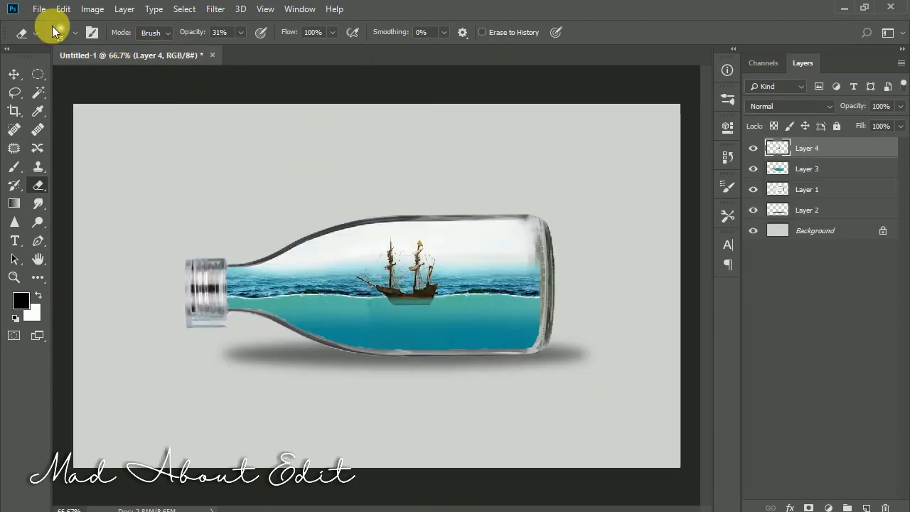
pyautogui.click(39, 9)
pyautogui.click(57, 36)
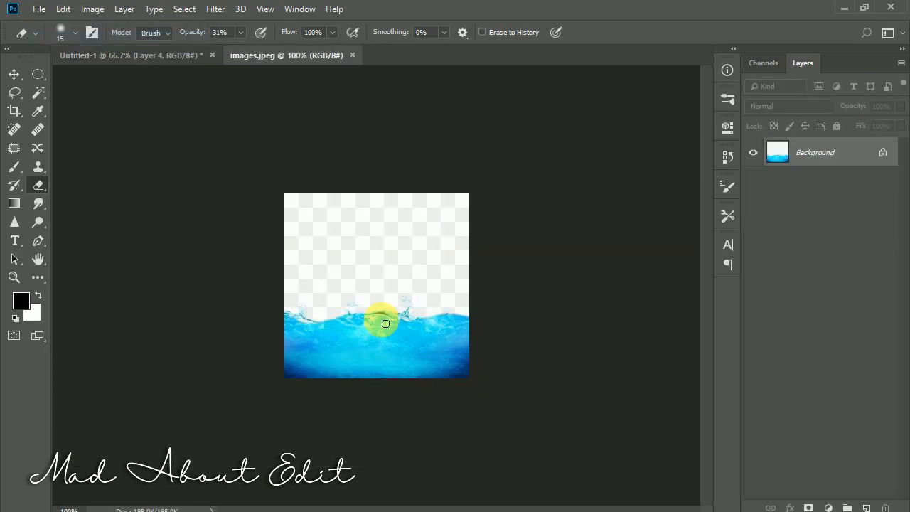
# Trace the crest of the blue water and its central splash with a Pen tool path, starting at the image's left edge.
pyautogui.press('p')
pyautogui.scroll(3, 362, 362)
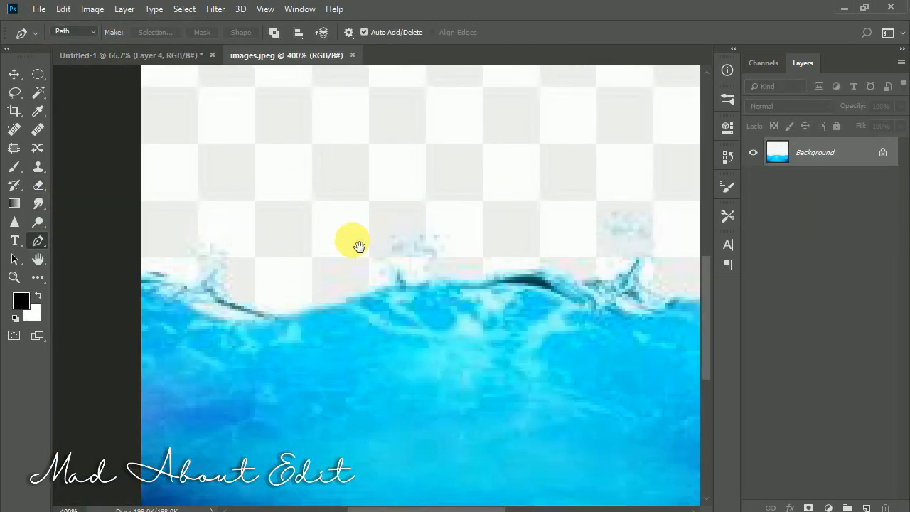
pyautogui.moveTo(359, 247); pyautogui.dragTo(401, 218)
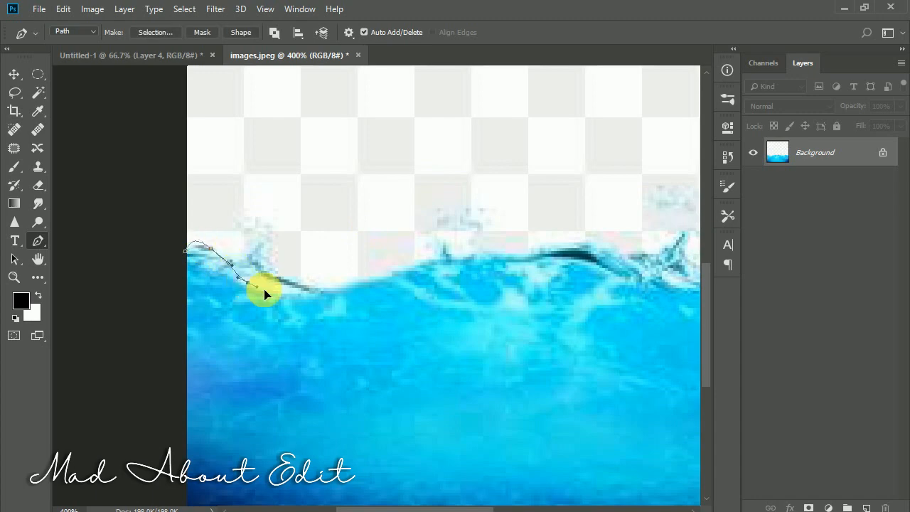
pyautogui.moveTo(629, 260); pyautogui.dragTo(504, 250)
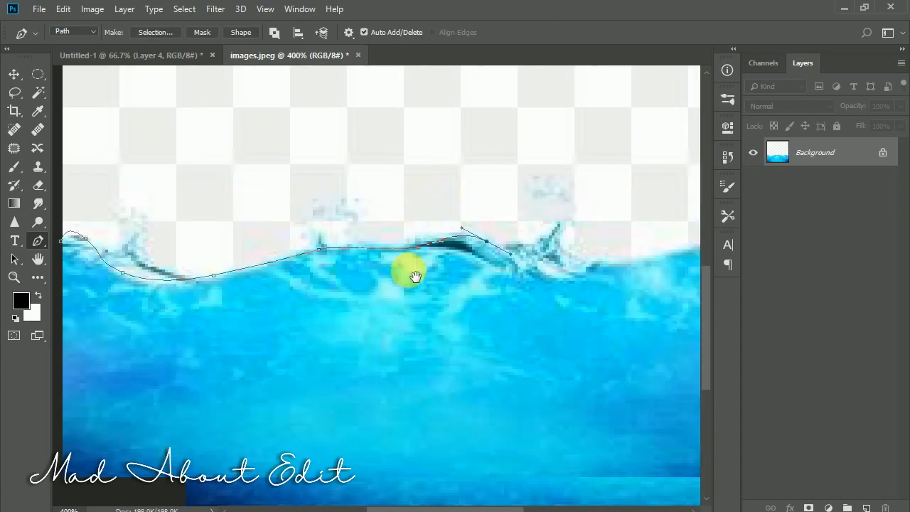
pyautogui.moveTo(597, 273); pyautogui.dragTo(618, 262)
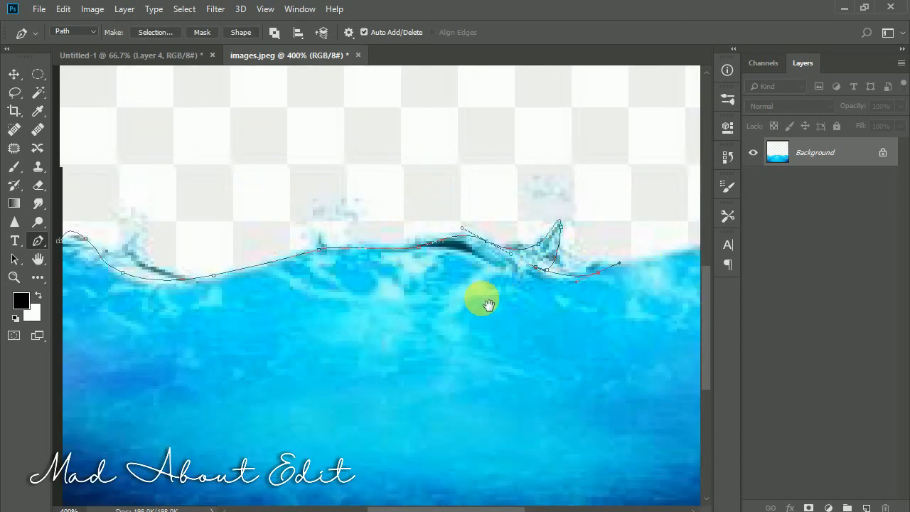
# Extend the path to the image's right edge and close it around the outside of the water's sides and bottom.
pyautogui.moveTo(486, 305); pyautogui.dragTo(197, 354)
pyautogui.moveTo(400, 302); pyautogui.dragTo(446, 294)
pyautogui.click(513, 312)
pyautogui.moveTo(543, 385); pyautogui.dragTo(537, 144)
pyautogui.click(546, 378)
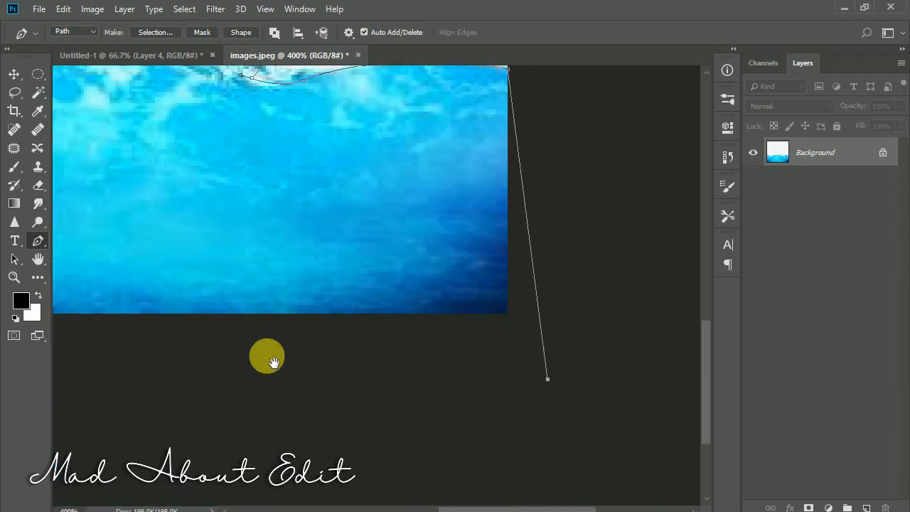
pyautogui.moveTo(172, 358); pyautogui.dragTo(675, 339)
pyautogui.click(268, 352)
pyautogui.moveTo(243, 204); pyautogui.dragTo(258, 306)
pyautogui.scroll(3, 277, 237)
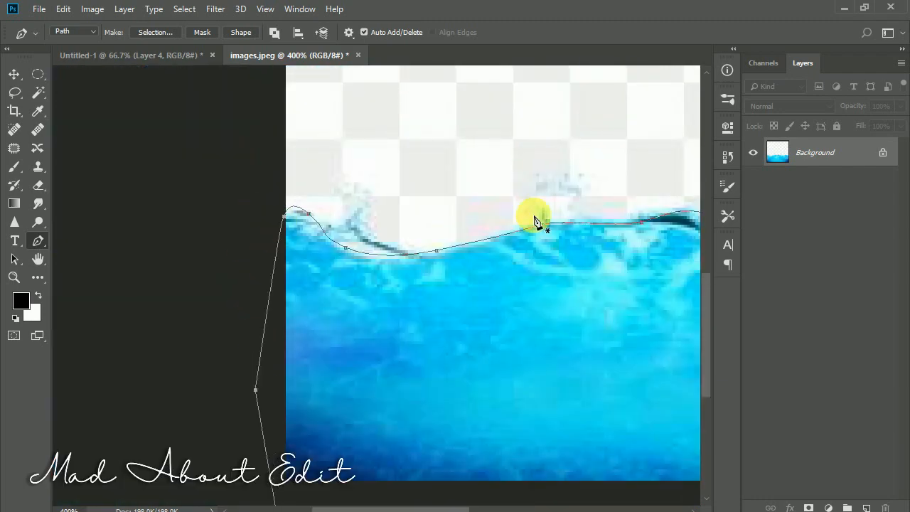
# Convert the path to a selection and move the selected blue water into the bottle composition, beneath the ship.
pyautogui.hotkey('ctrl', 'Return')
pyautogui.press('v')
pyautogui.moveTo(545, 336); pyautogui.dragTo(476, 302)
pyautogui.scroll(2, 448, 332)
# Try the Screen blend mode on the blue water layer, restore it to Normal and deselect the layer.
pyautogui.click(777, 107)
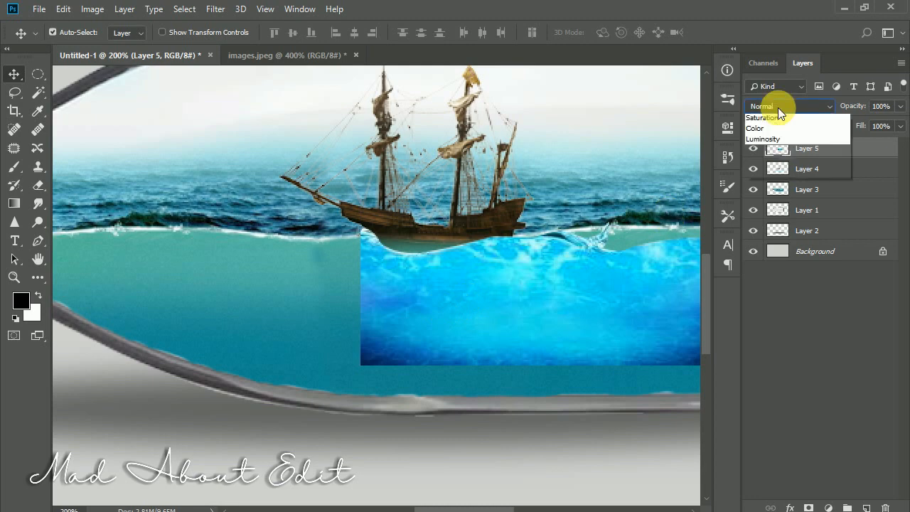
pyautogui.click(788, 220)
pyautogui.moveTo(532, 248); pyautogui.dragTo(399, 254)
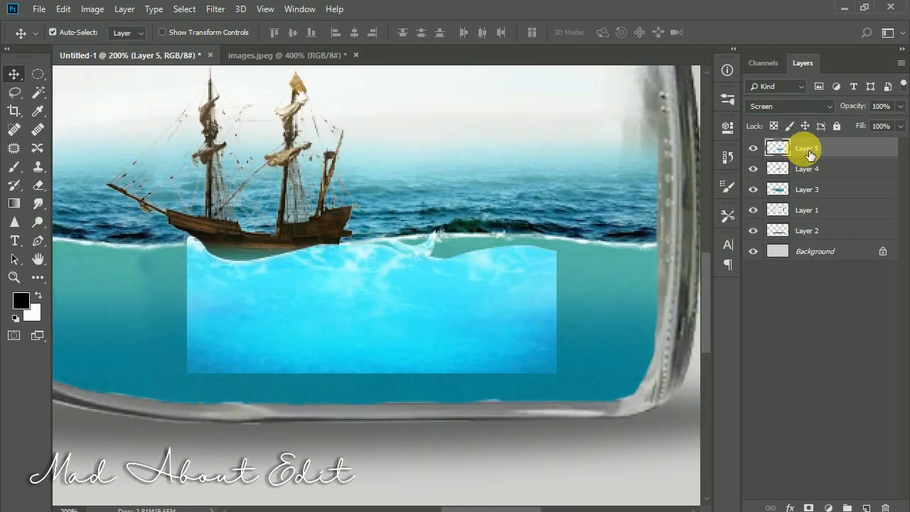
pyautogui.click(789, 106)
pyautogui.click(789, 119)
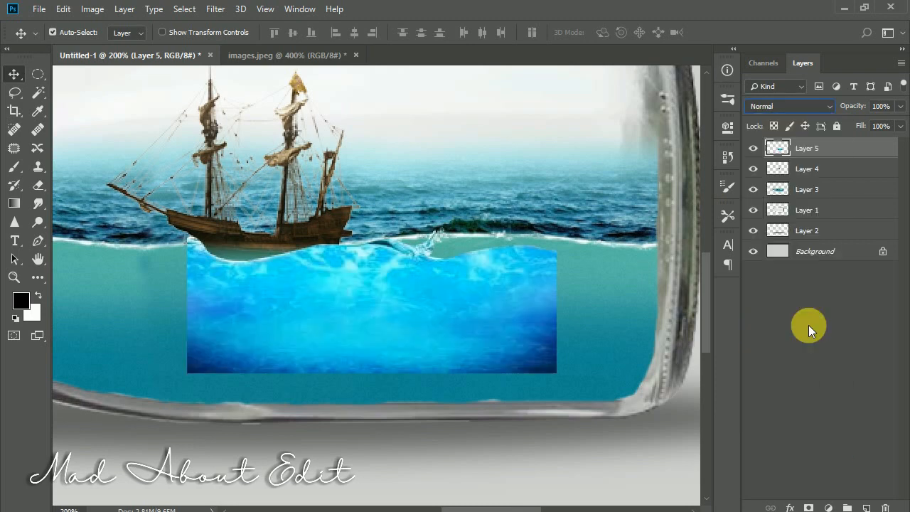
pyautogui.click(808, 325)
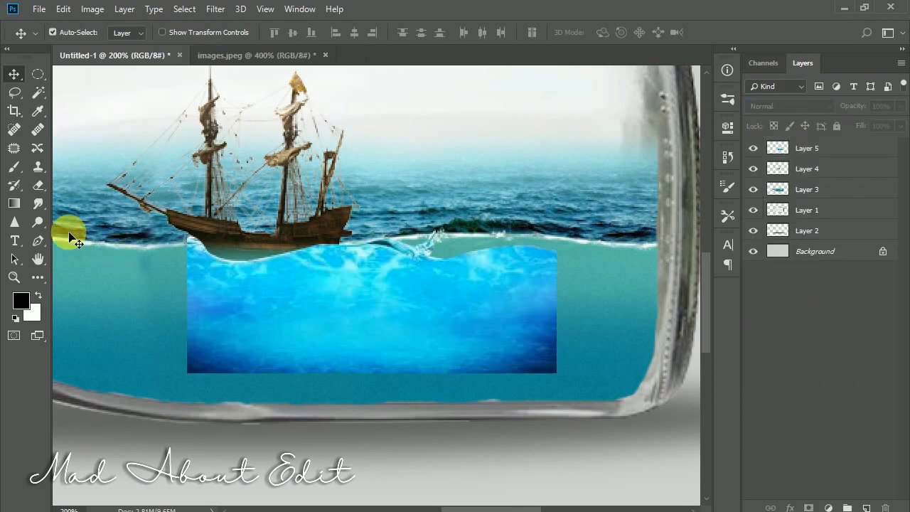
# Erase the upper waves of the blue water layer around the hull with a soft 71 px eraser at 100% opacity.
pyautogui.click(41, 185)
pyautogui.click(806, 147)
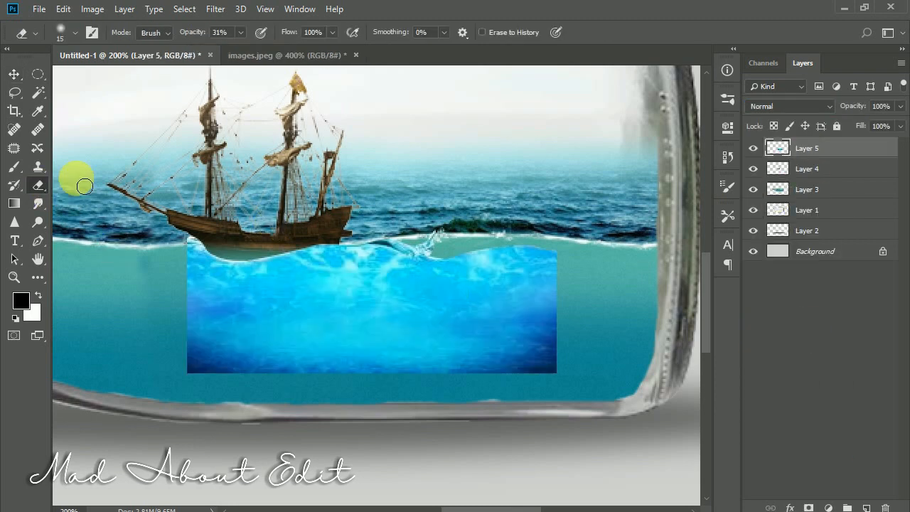
pyautogui.moveTo(184, 215)
pyautogui.mouseDown()
pyautogui.moveTo(365, 241)
pyautogui.moveTo(548, 238)
pyautogui.mouseUp()
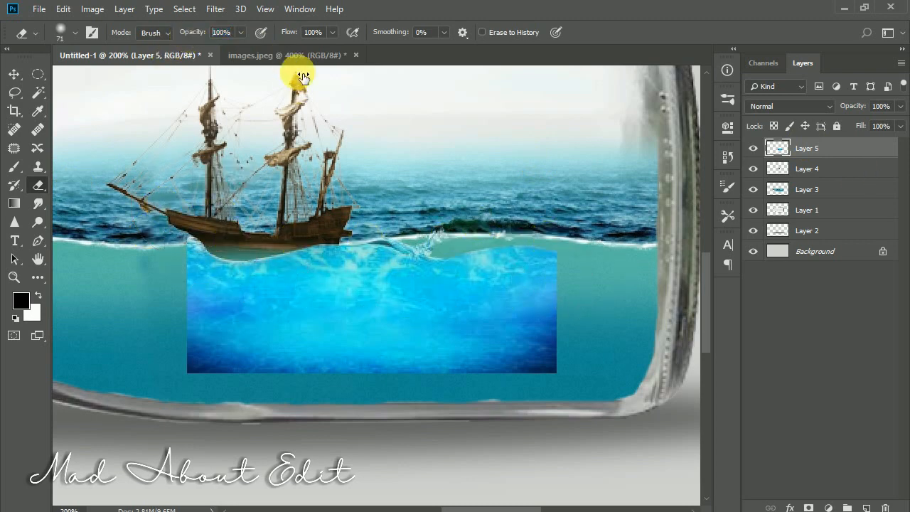
pyautogui.moveTo(264, 250); pyautogui.dragTo(578, 234)
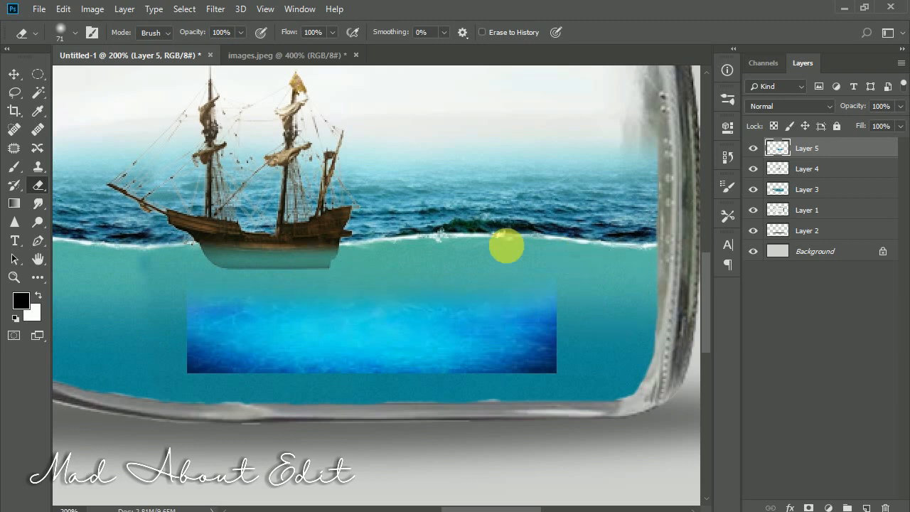
pyautogui.moveTo(504, 243); pyautogui.dragTo(526, 241)
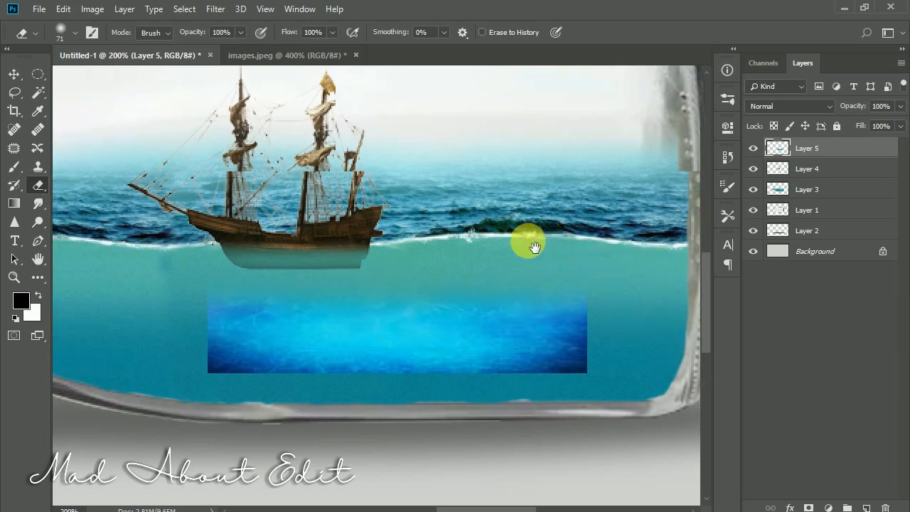
# Move the blue water layer toward the bottle's base and stretch it vertically to about 194% to fill the lower part.
pyautogui.click(16, 74)
pyautogui.moveTo(455, 374)
pyautogui.mouseDown()
pyautogui.moveTo(415, 374)
pyautogui.moveTo(479, 357)
pyautogui.moveTo(533, 370)
pyautogui.mouseUp()
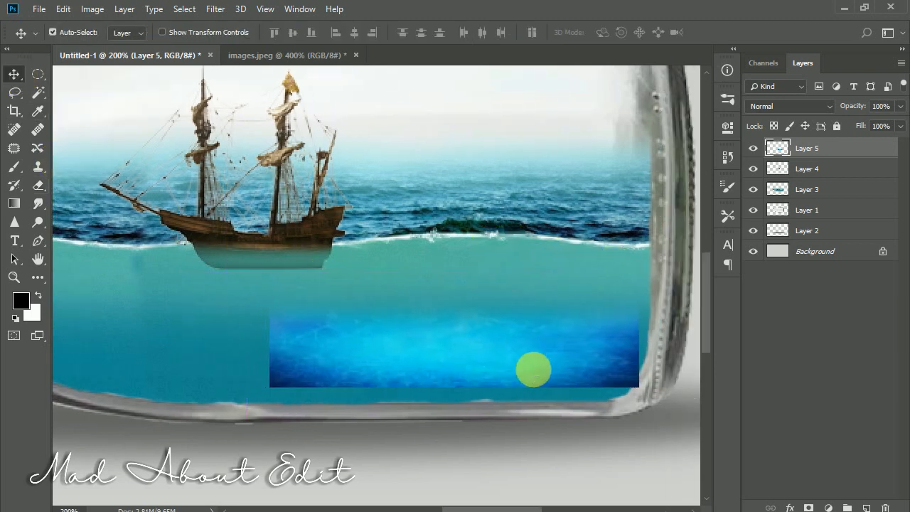
pyautogui.hotkey('ctrl', 't')
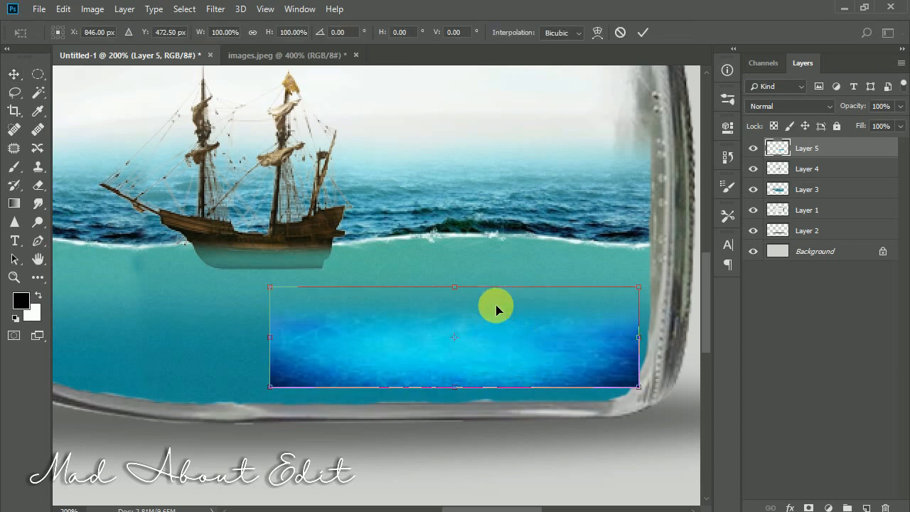
pyautogui.moveTo(459, 280); pyautogui.dragTo(465, 220)
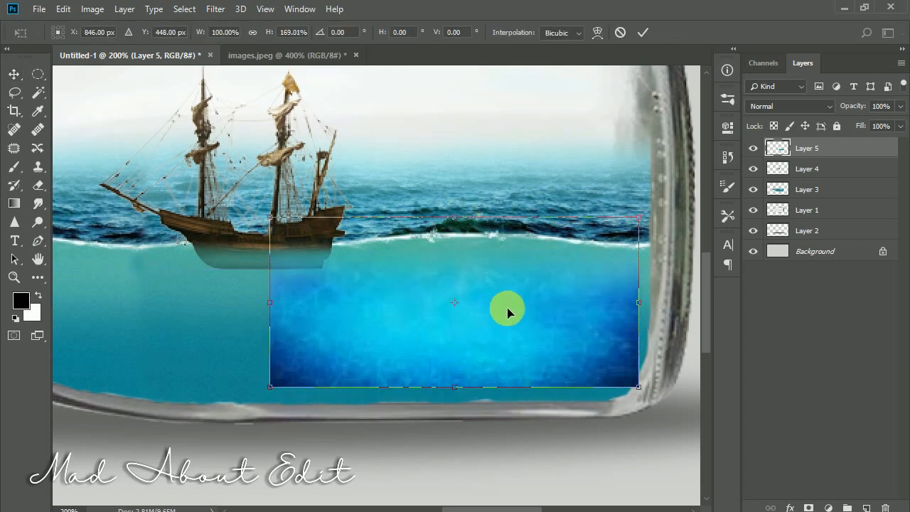
pyautogui.moveTo(505, 306); pyautogui.dragTo(532, 304)
pyautogui.hscroll(-2, 506, 352)
pyautogui.moveTo(522, 381); pyautogui.dragTo(523, 409)
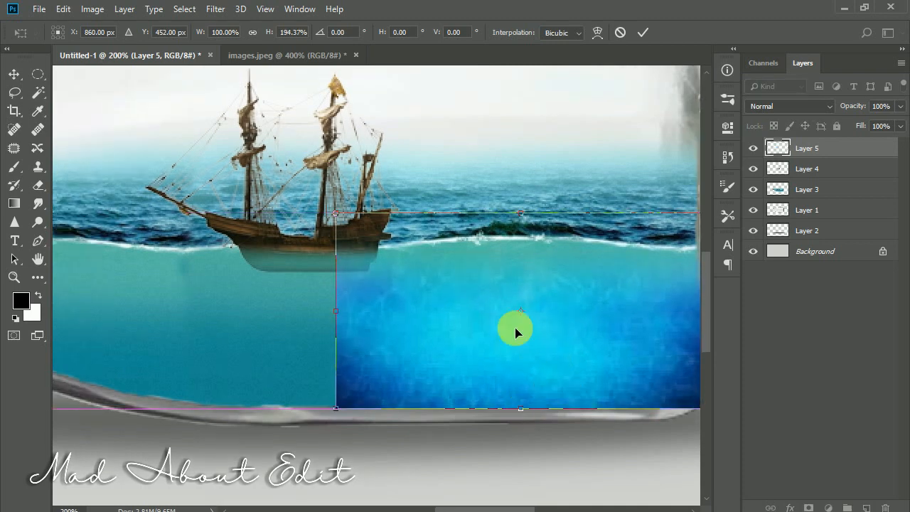
pyautogui.click(644, 32)
# Duplicate the blue water layer toward the bottle's neck and nudge the copy left until it meets the edge of the original.
pyautogui.hscroll(-2, 462, 274)
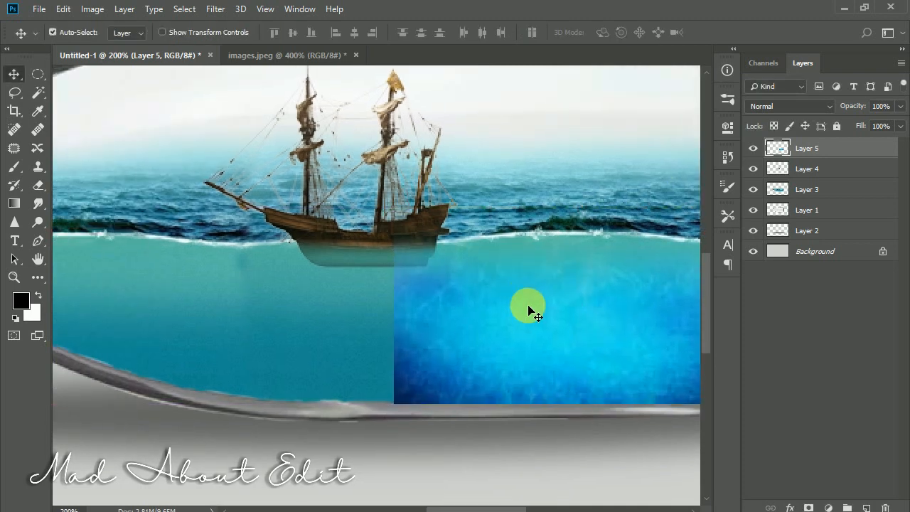
pyautogui.moveTo(459, 313); pyautogui.dragTo(331, 308)
pyautogui.hscroll(-2, 450, 305)
pyautogui.moveTo(450, 305); pyautogui.dragTo(372, 280)
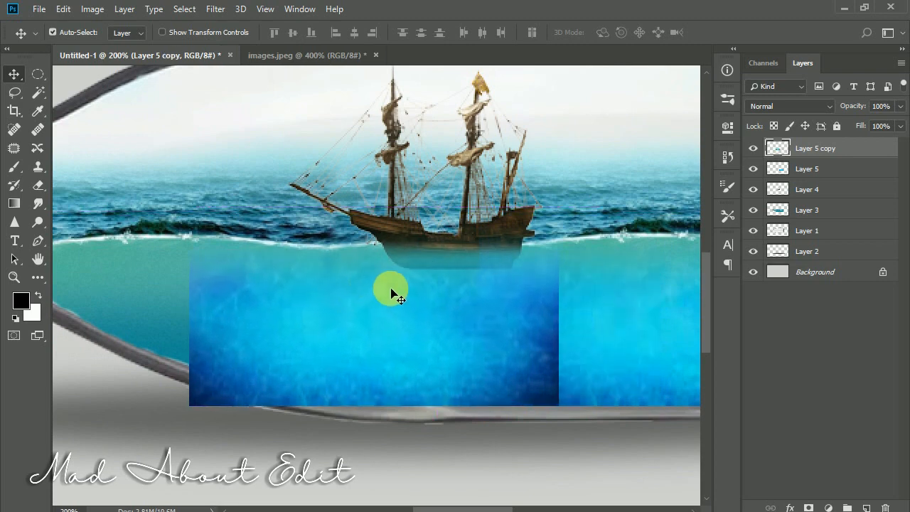
pyautogui.press('Left')
pyautogui.press('Left')
pyautogui.press('Left')
pyautogui.press('Left')
pyautogui.press('Left')
pyautogui.press('Left')
pyautogui.press('Left')
pyautogui.press('Left')
pyautogui.press('Left')
pyautogui.press('Left')
pyautogui.press('Left')
pyautogui.press('Left')
pyautogui.press('Left')
pyautogui.press('Left')
pyautogui.press('Left')
pyautogui.press('Left')
pyautogui.press('Left')
pyautogui.press('Left')
pyautogui.press('Left')
pyautogui.press('Left')
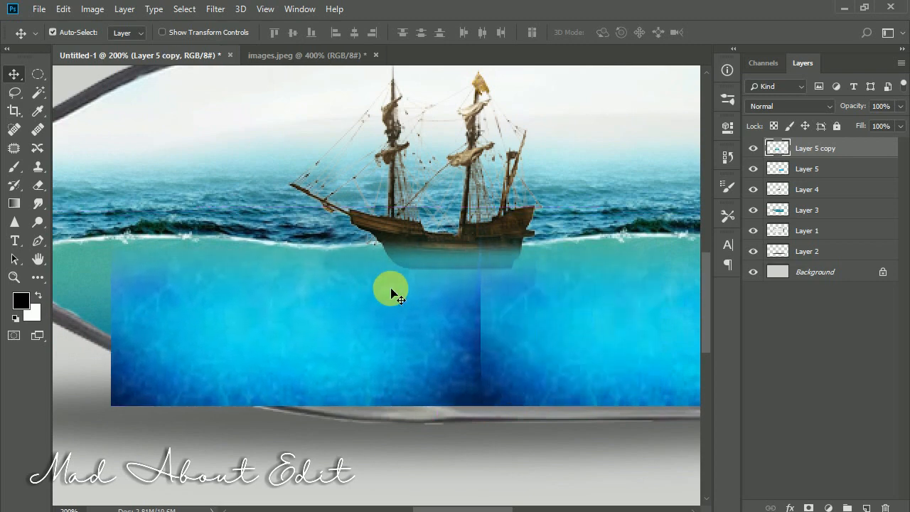
# Add another blue water copy beside the bottle cap and merge the three blue water layers into one.
pyautogui.moveTo(368, 304); pyautogui.dragTo(441, 296)
pyautogui.keyDown('shift'); pyautogui.click(807, 187); pyautogui.keyUp('shift')
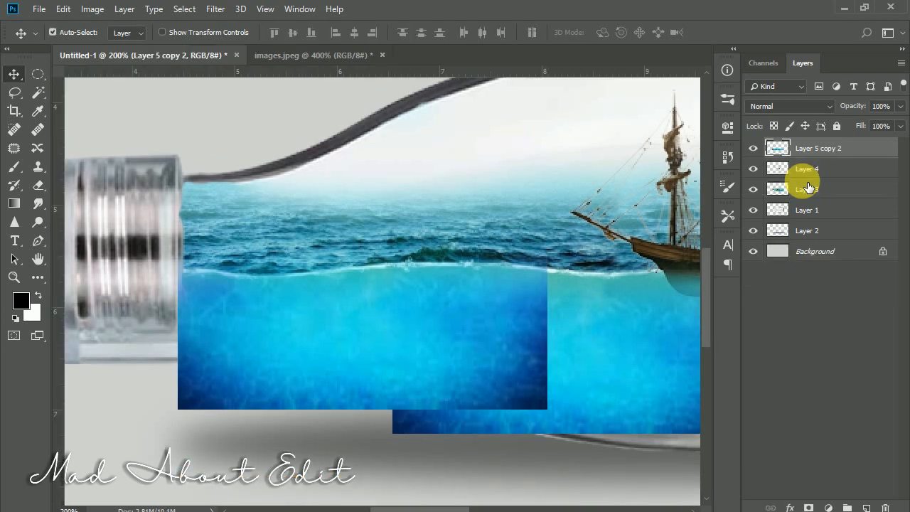
# Try merging the blue water into the ship layer, comparing it with the sea by toggling layer visibility, and undo the merge.
pyautogui.hotkey('ctrl', 'r')
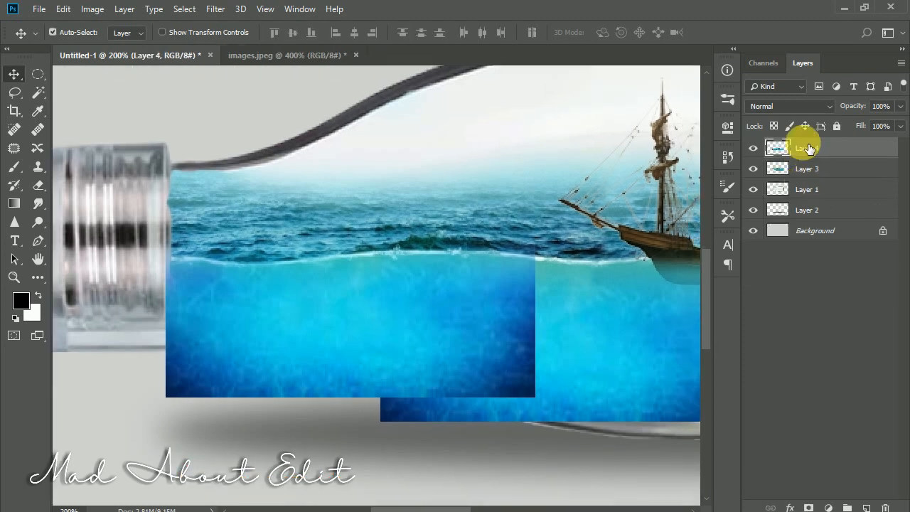
pyautogui.click(755, 169)
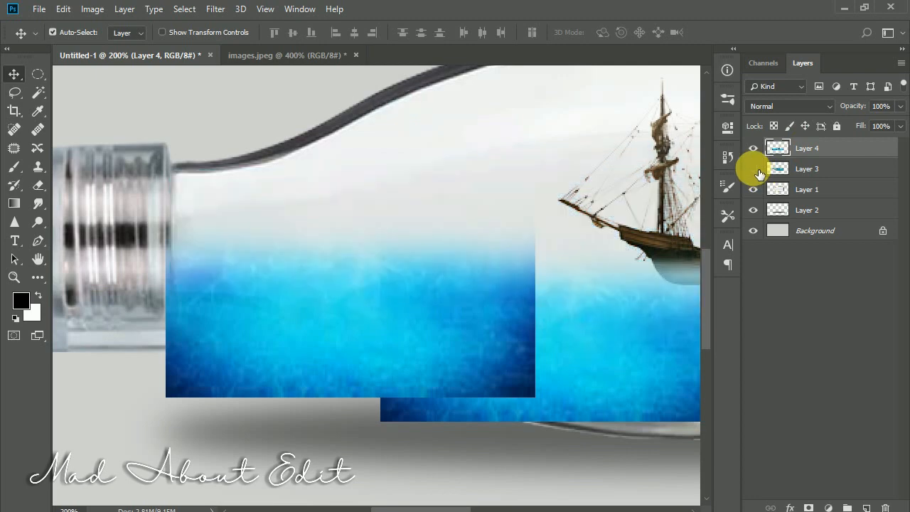
pyautogui.click(755, 169)
pyautogui.hotkey('ctrl', '-')
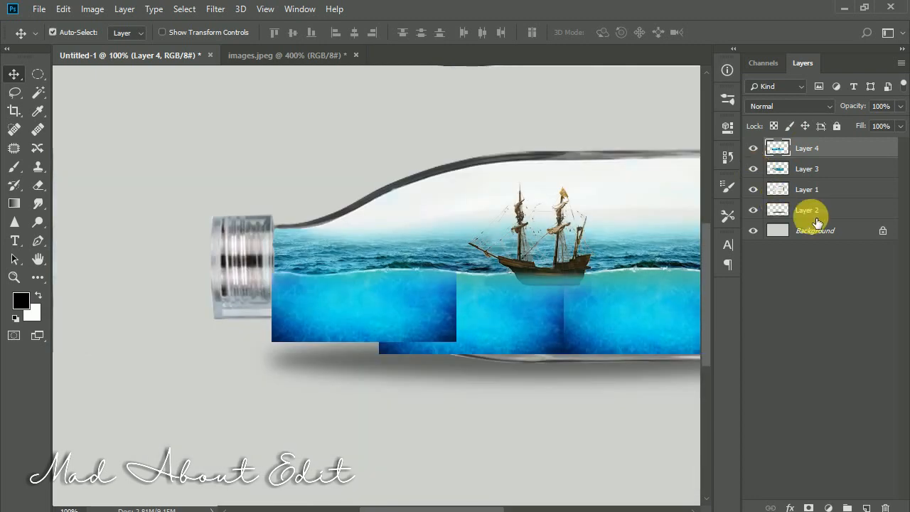
pyautogui.click(755, 171)
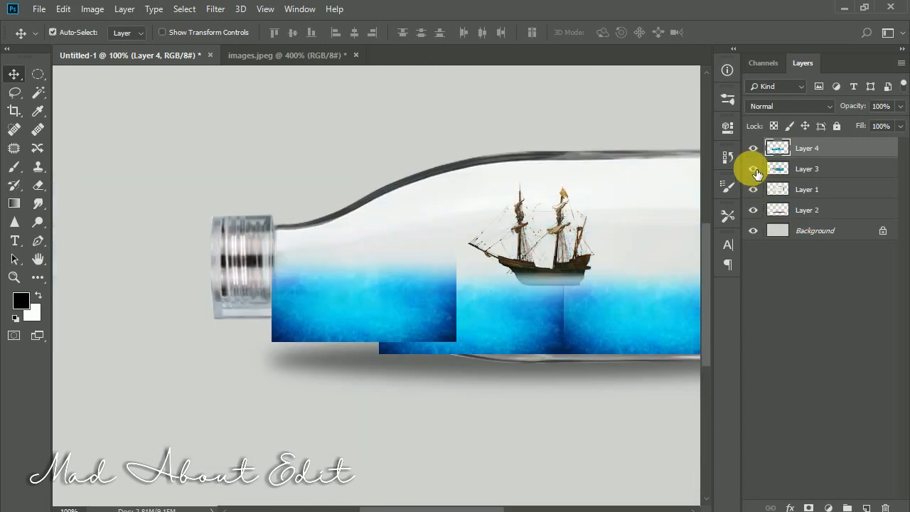
pyautogui.click(755, 170)
pyautogui.click(752, 151)
pyautogui.click(752, 151)
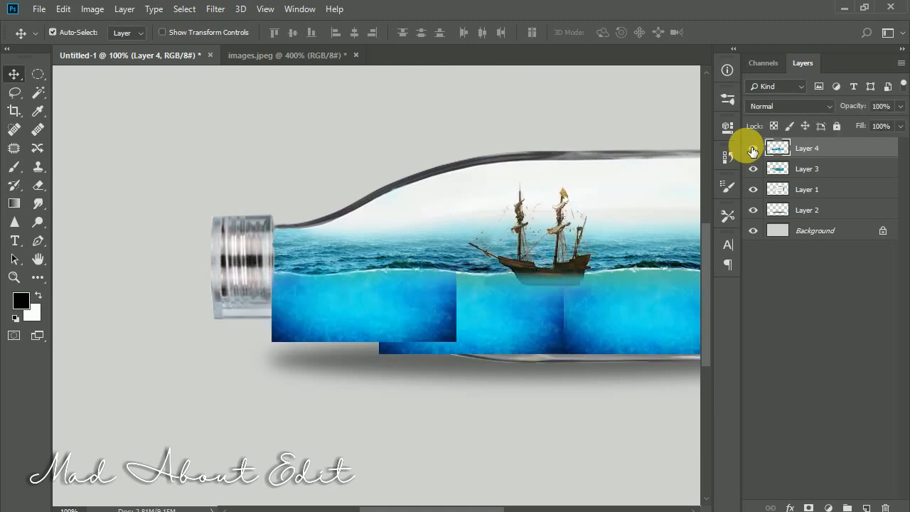
pyautogui.hotkey('ctrl', 'z')
# Place the merged blue water layer below the ship layer and clip it to the sea layer with a clipping mask.
pyautogui.moveTo(783, 167); pyautogui.dragTo(812, 181)
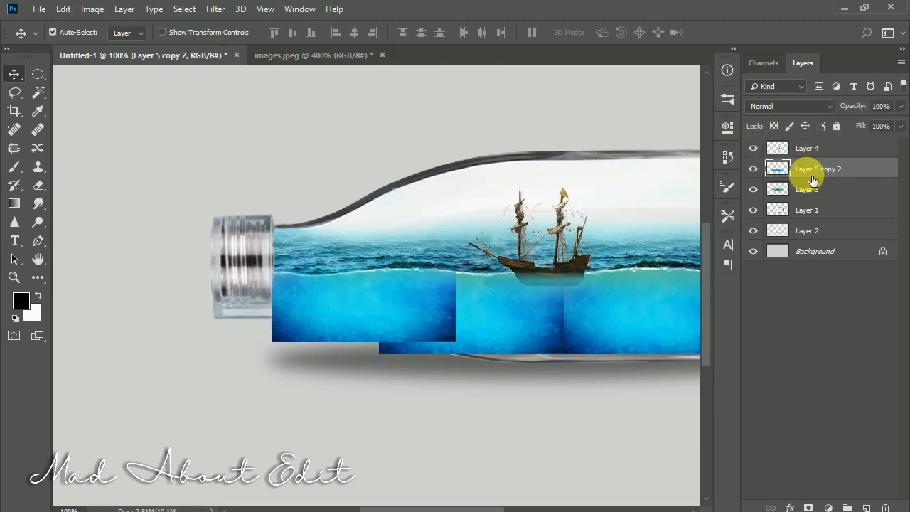
pyautogui.rightClick(812, 171)
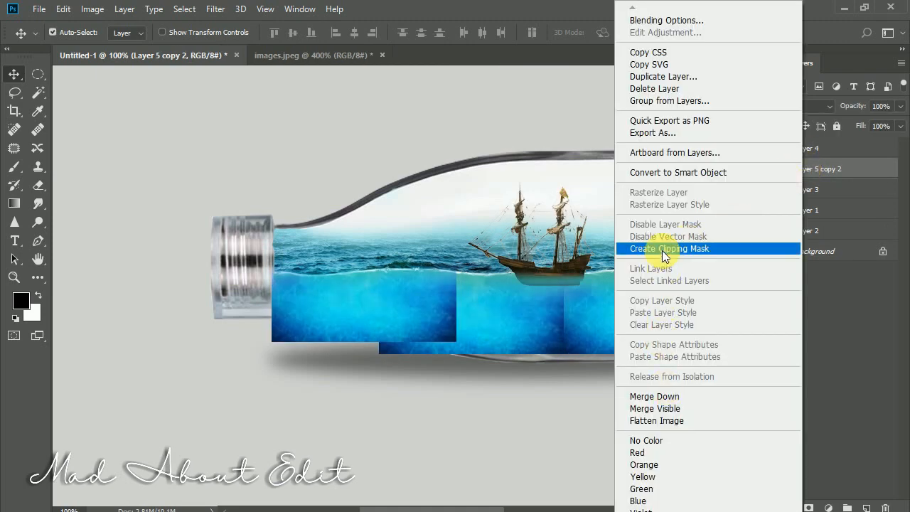
pyautogui.click(662, 250)
pyautogui.hotkey('ctrl', '-')
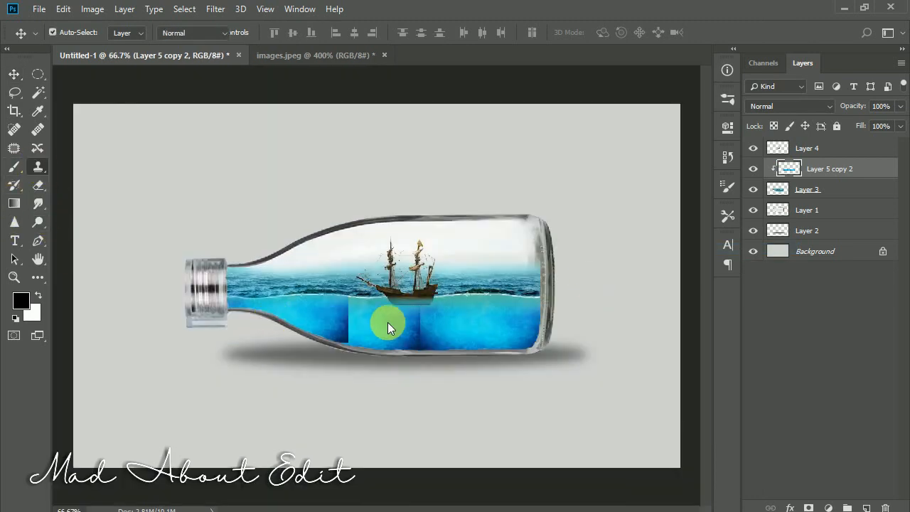
# Clone nearby blue water over the vertical seam and dark edge in front of the ship with a soft 21 px Clone Stamp.
pyautogui.press('s')
pyautogui.hotkey('ctrl', '+')
pyautogui.hotkey('ctrl', '+')
pyautogui.hotkey('ctrl', '+')
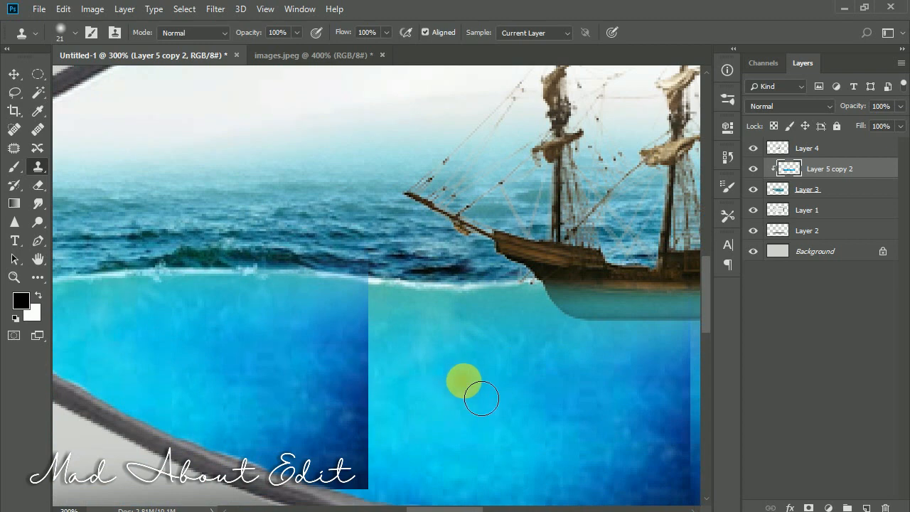
pyautogui.keyDown('alt'); pyautogui.click(441, 363); pyautogui.keyUp('alt')
pyautogui.moveTo(372, 311)
pyautogui.mouseDown()
pyautogui.moveTo(360, 305)
pyautogui.moveTo(304, 335)
pyautogui.moveTo(380, 341)
pyautogui.mouseUp()
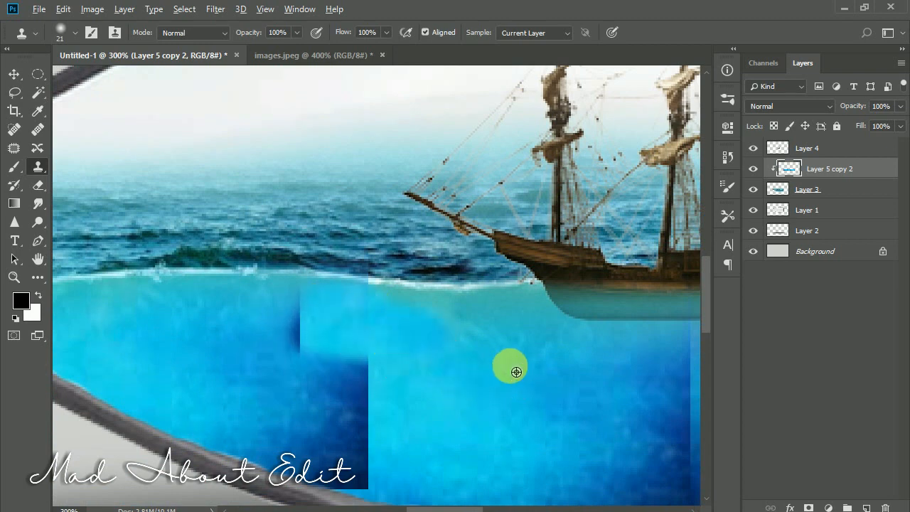
pyautogui.keyDown('alt'); pyautogui.click(509, 365); pyautogui.keyUp('alt')
pyautogui.moveTo(257, 305)
pyautogui.mouseDown()
pyautogui.moveTo(270, 300)
pyautogui.moveTo(268, 321)
pyautogui.moveTo(313, 342)
pyautogui.mouseUp()
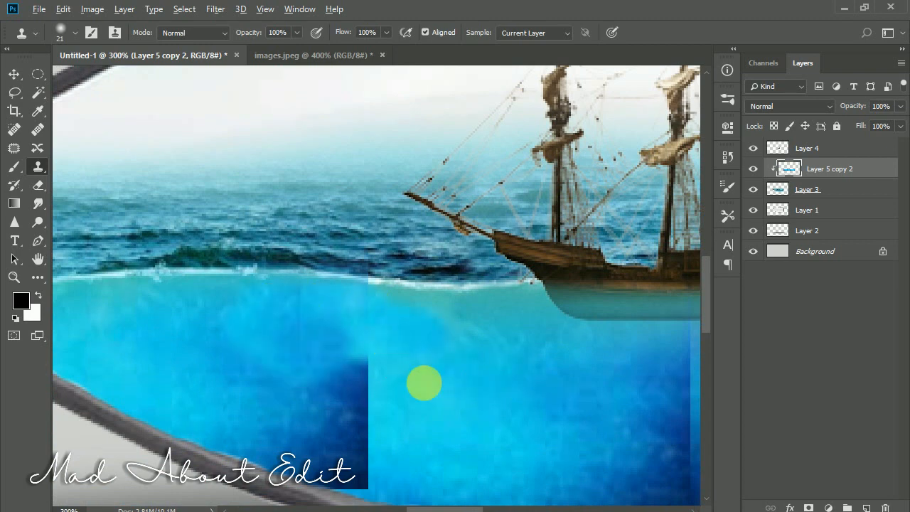
pyautogui.keyDown('alt'); pyautogui.click(423, 382); pyautogui.keyUp('alt')
pyautogui.moveTo(386, 366)
pyautogui.mouseDown()
pyautogui.moveTo(416, 417)
pyautogui.moveTo(415, 438)
pyautogui.moveTo(376, 443)
pyautogui.moveTo(345, 463)
pyautogui.moveTo(400, 497)
pyautogui.moveTo(358, 436)
pyautogui.mouseUp()
pyautogui.keyDown('alt'); pyautogui.click(565, 388); pyautogui.keyUp('alt')
pyautogui.moveTo(608, 413); pyautogui.dragTo(400, 372)
# Clone blue water over the dark vertical seam beneath the ship's hull.
pyautogui.keyDown('alt'); pyautogui.click(573, 331); pyautogui.keyUp('alt')
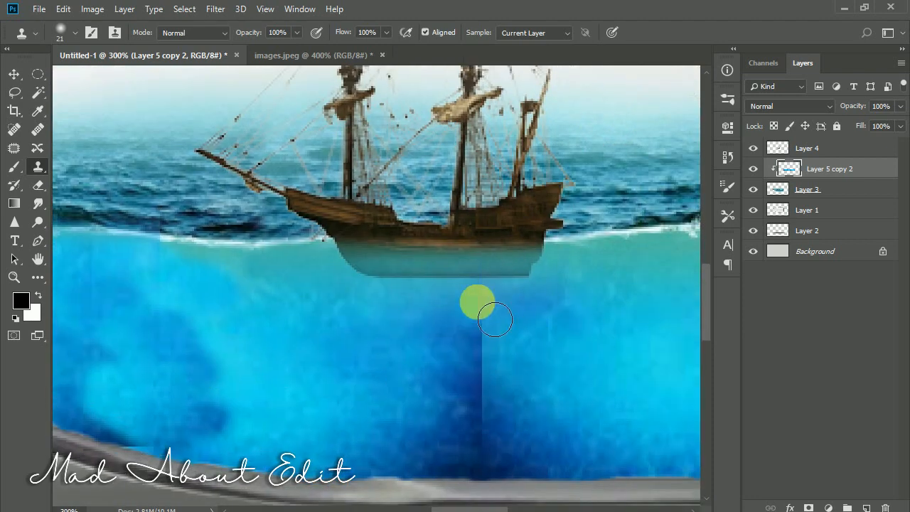
pyautogui.moveTo(470, 350)
pyautogui.mouseDown()
pyautogui.moveTo(541, 421)
pyautogui.moveTo(470, 439)
pyautogui.moveTo(546, 461)
pyautogui.moveTo(480, 473)
pyautogui.moveTo(558, 459)
pyautogui.mouseUp()
pyautogui.moveTo(593, 433); pyautogui.dragTo(372, 434)
pyautogui.hotkey('ctrl', '-')
pyautogui.hotkey('ctrl', '-')
pyautogui.hotkey('ctrl', '-')
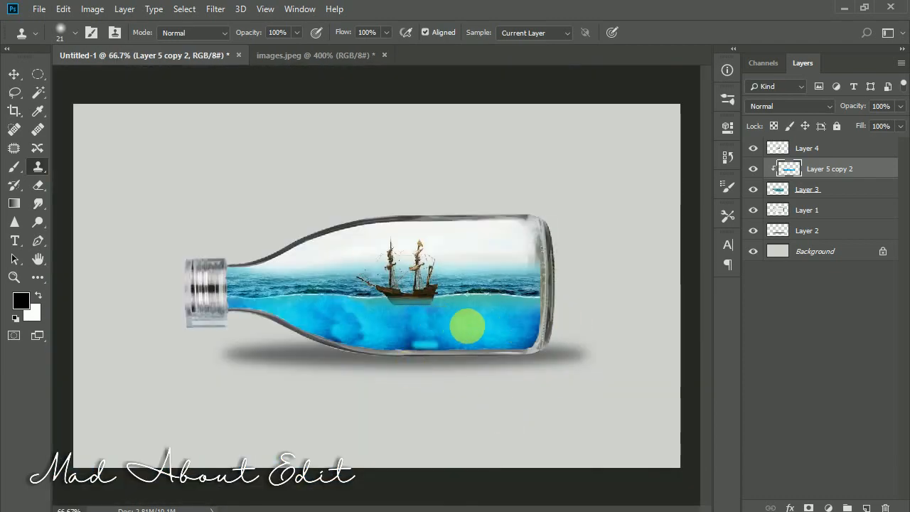
# Blend the remaining dark and light patches in the underwater area between the bottle's neck and the hull with the Clone Stamp.
pyautogui.scroll(4, 467, 327)
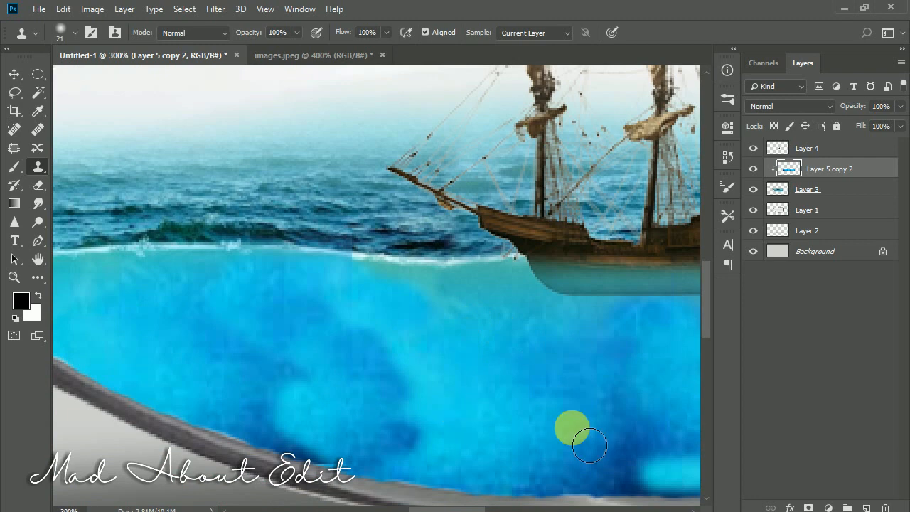
pyautogui.moveTo(589, 445)
pyautogui.mouseDown()
pyautogui.moveTo(368, 451)
pyautogui.moveTo(490, 450)
pyautogui.moveTo(380, 392)
pyautogui.moveTo(401, 324)
pyautogui.moveTo(536, 469)
pyautogui.moveTo(324, 449)
pyautogui.moveTo(449, 425)
pyautogui.moveTo(242, 386)
pyautogui.mouseUp()
pyautogui.moveTo(358, 432)
pyautogui.mouseDown()
pyautogui.moveTo(532, 432)
pyautogui.moveTo(620, 418)
pyautogui.mouseUp()
pyautogui.hotkey('ctrl', '-')
pyautogui.hotkey('ctrl', '-')
pyautogui.hotkey('ctrl', '-')
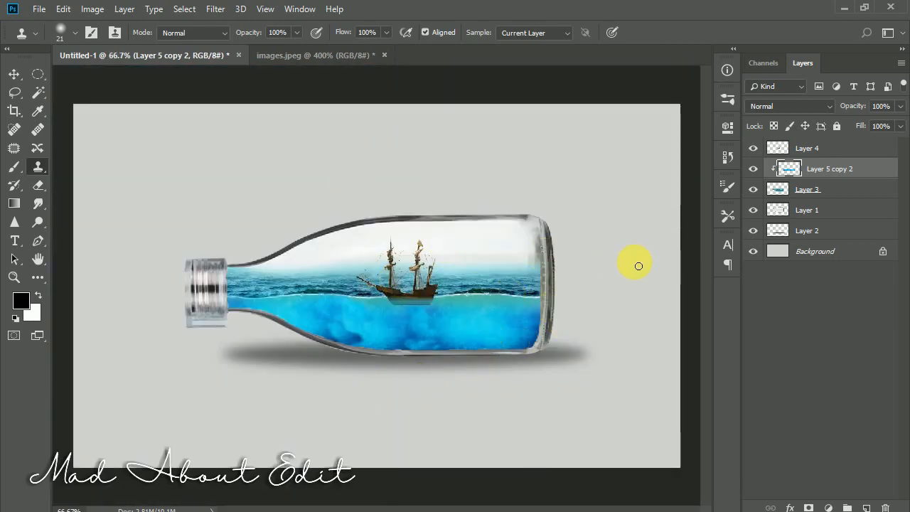
# Close the images.jpeg document.
pyautogui.click(304, 56)
pyautogui.click(384, 54)
pyautogui.click(459, 209)
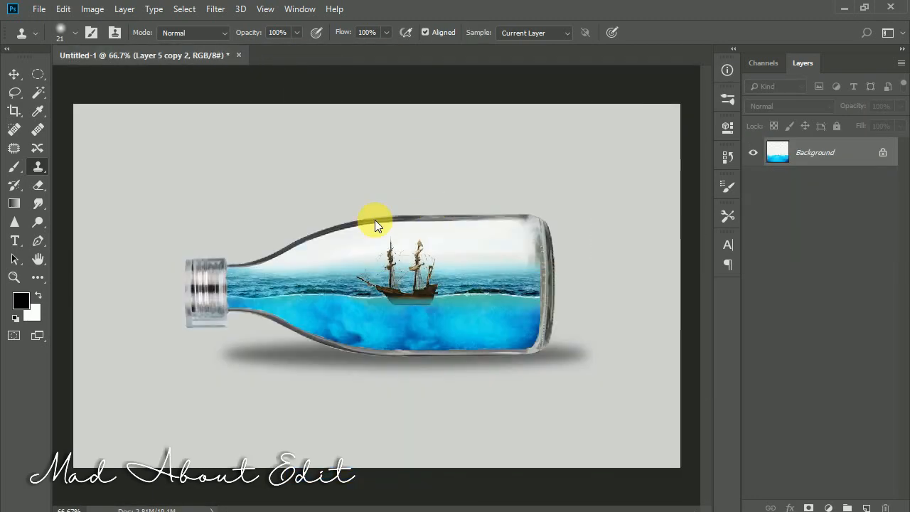
# Select the ship layer and open the fish.png image.
pyautogui.click(39, 9)
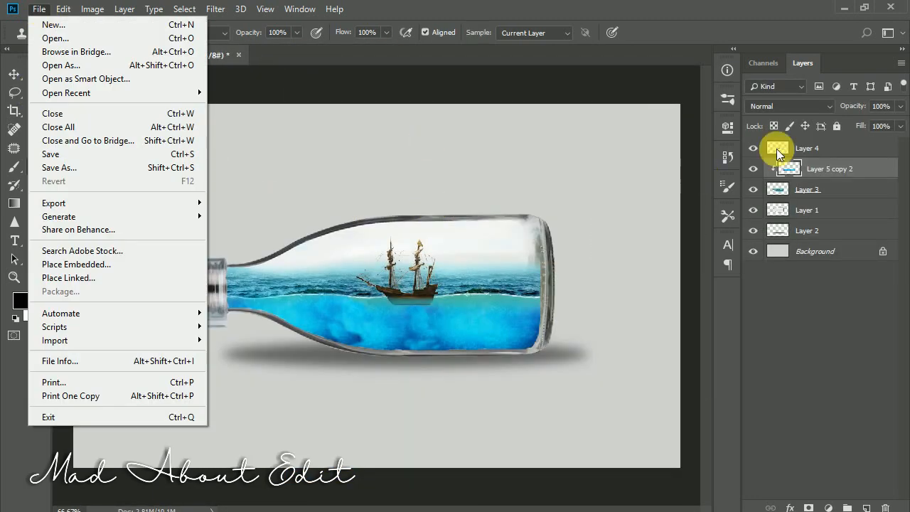
pyautogui.doubleClick(807, 147)
pyautogui.click(39, 9)
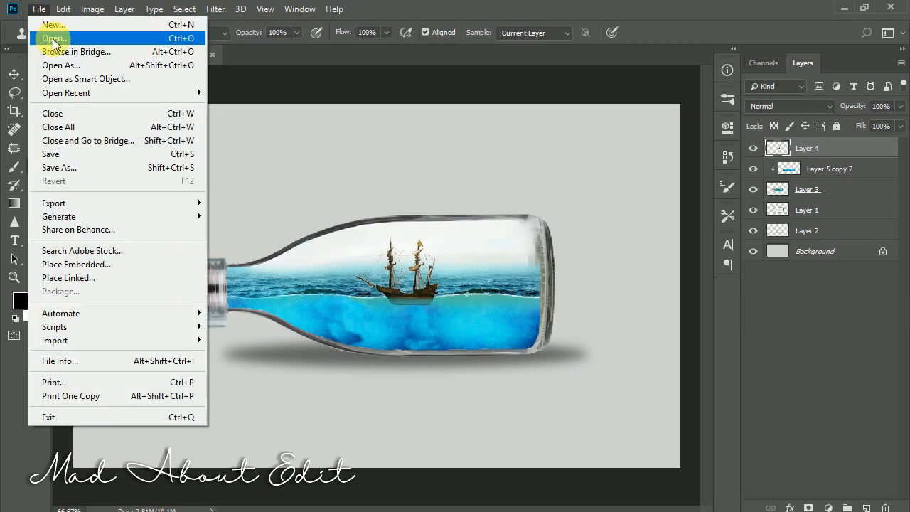
pyautogui.click(36, 34)
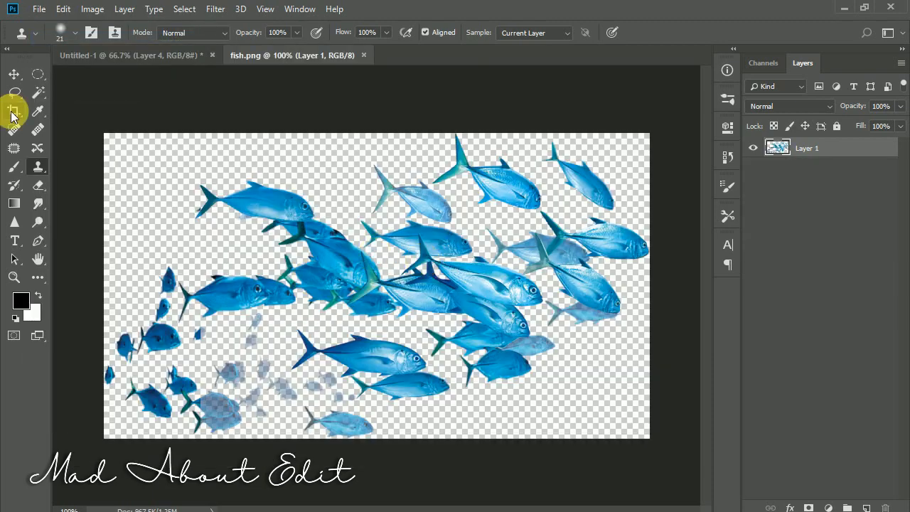
# Bring the fish into the bottle composition, scaling them to about 10% and placing them underwater in front of the ship.
pyautogui.click(14, 74)
pyautogui.moveTo(255, 220); pyautogui.dragTo(379, 322)
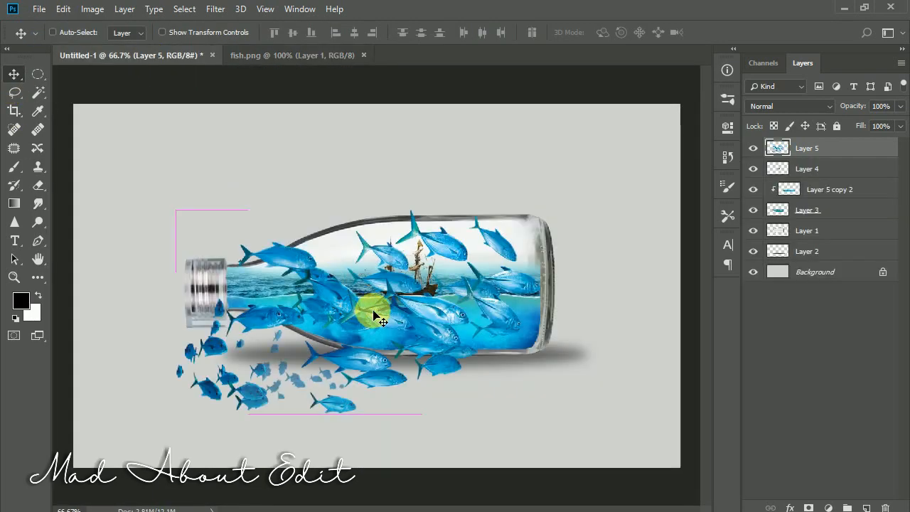
pyautogui.hotkey('ctrl', 't')
pyautogui.moveTo(542, 207); pyautogui.dragTo(405, 328)
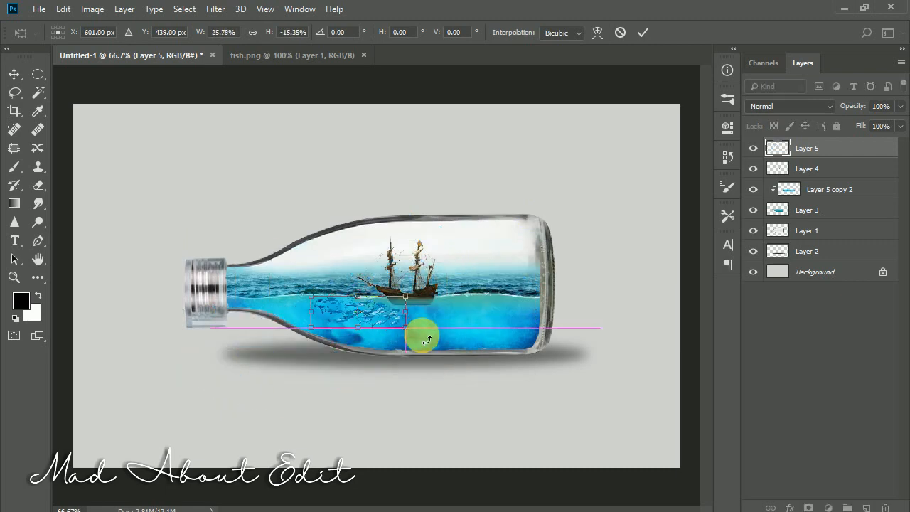
pyautogui.hotkey('ctrl', 'z')
pyautogui.moveTo(542, 208); pyautogui.dragTo(379, 324)
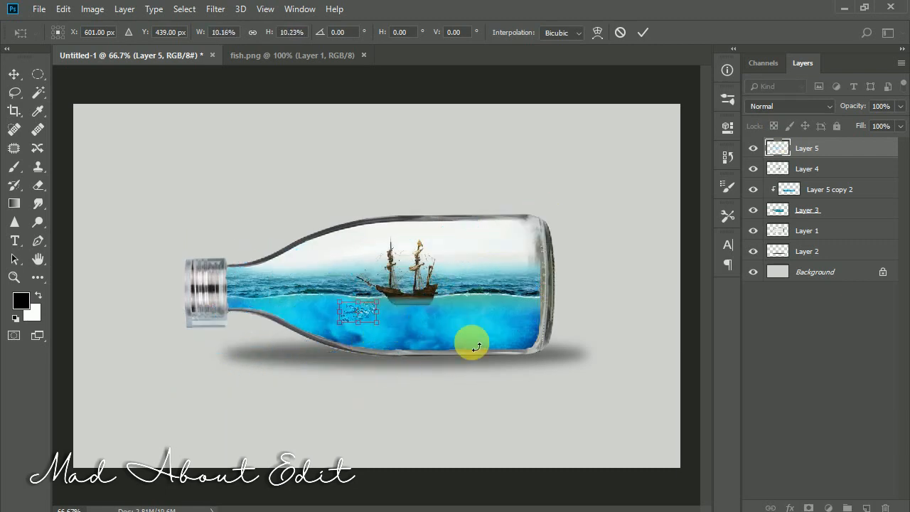
pyautogui.hotkey('ctrl', '+')
pyautogui.moveTo(351, 366); pyautogui.dragTo(408, 416)
pyautogui.click(642, 32)
pyautogui.hotkey('ctrl', 'z')
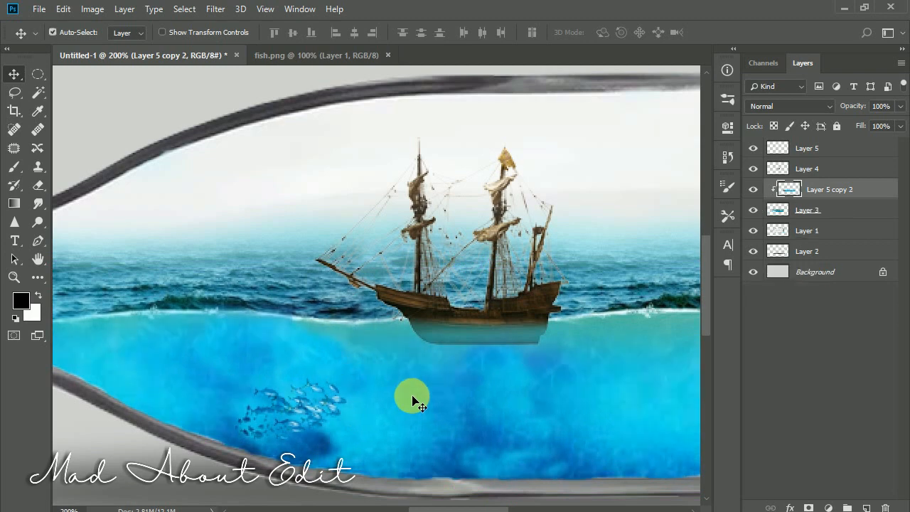
# Duplicate the small school of fish into the water behind the ship, near the bottle's base.
pyautogui.click(340, 405)
pyautogui.moveTo(340, 402); pyautogui.dragTo(606, 385)
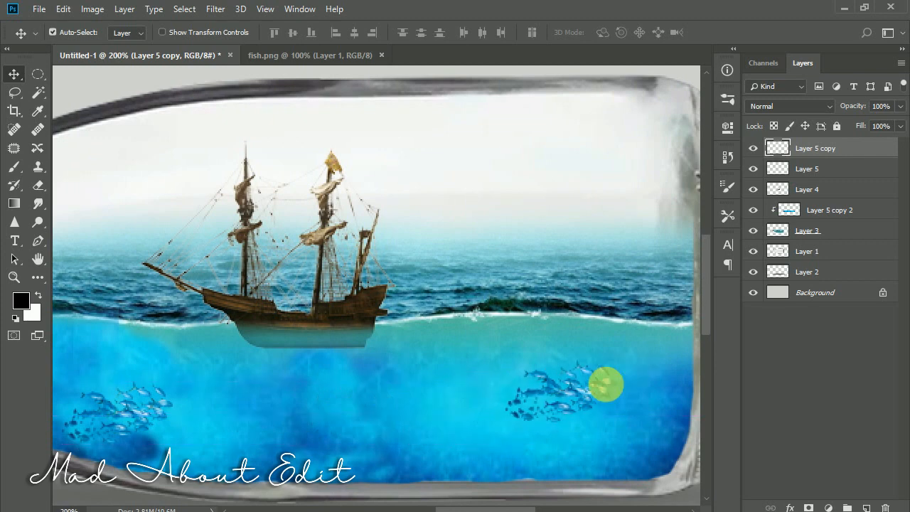
# Flip the copied school of fish horizontally with a slight rotation and move it beneath the ship's hull.
pyautogui.hotkey('ctrl', 't')
pyautogui.rightClick(606, 384)
pyautogui.click(607, 374)
pyautogui.moveTo(641, 346); pyautogui.dragTo(622, 307)
pyautogui.click(644, 34)
pyautogui.hotkey('ctrl', '-')
pyautogui.hotkey('ctrl', '-')
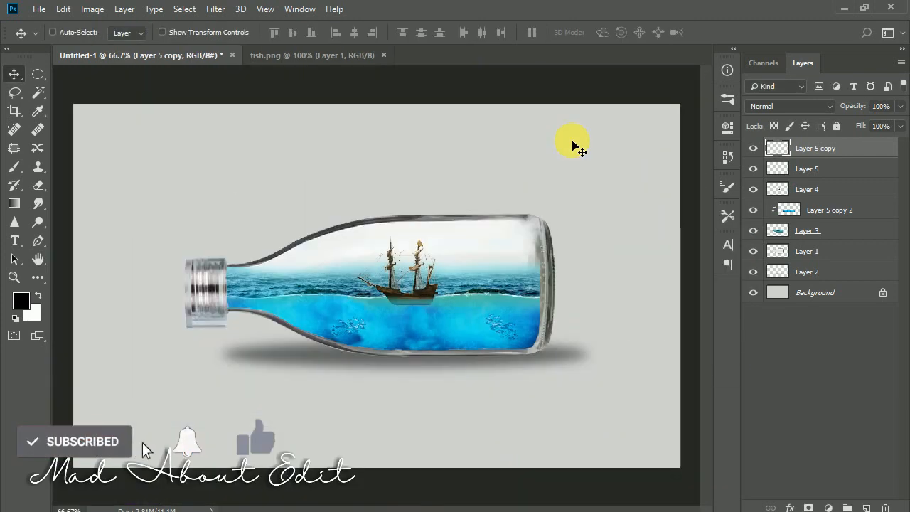
pyautogui.moveTo(498, 333); pyautogui.dragTo(420, 334)
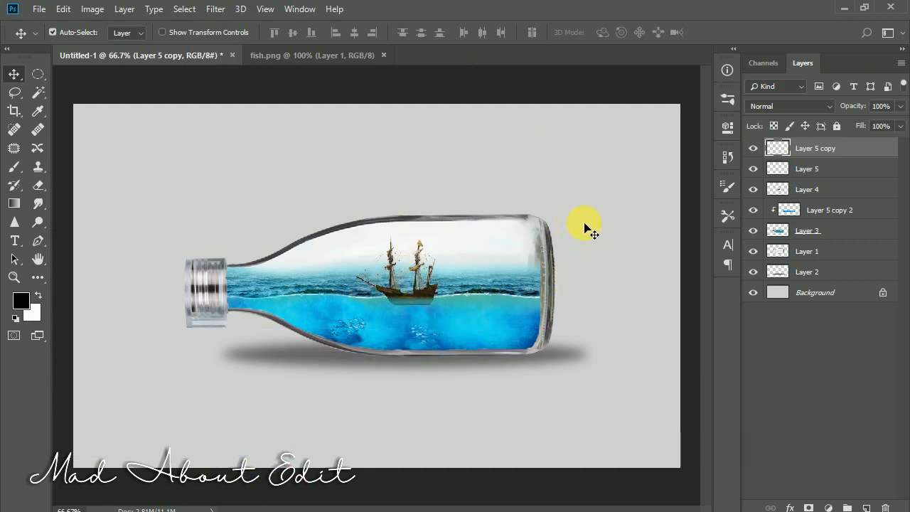
# Close fish.png and open the flag photo images (6).jpeg.
pyautogui.click(335, 57)
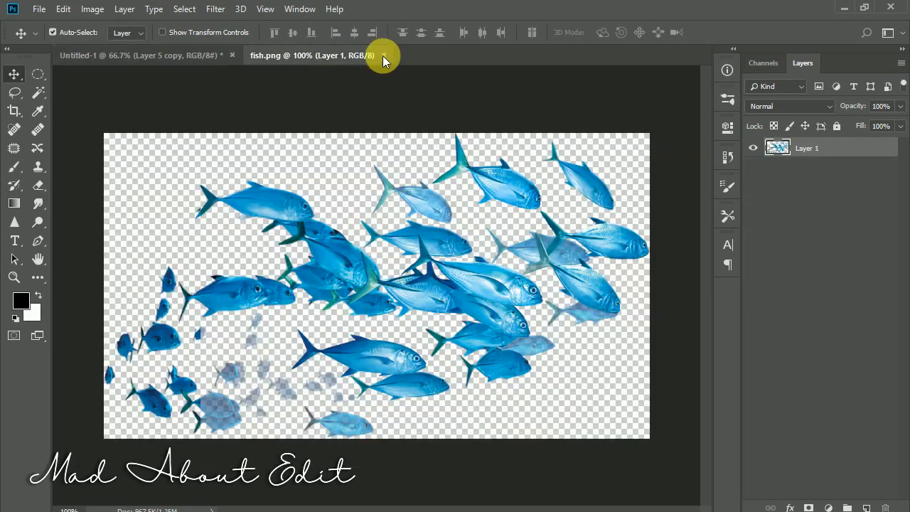
pyautogui.click(383, 55)
pyautogui.click(39, 9)
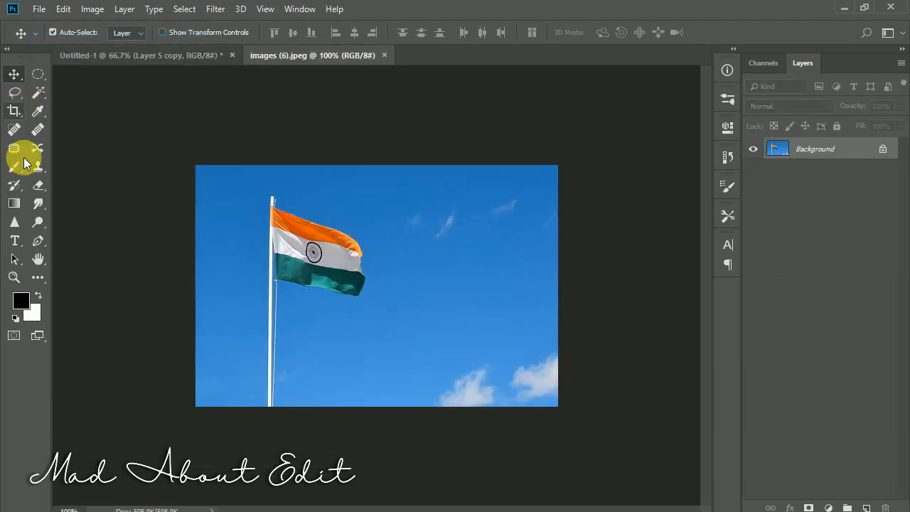
# Start a Pen tool path at the foot of the flagpole and trace up the pole's left edge.
pyautogui.press('p')
pyautogui.hotkey('ctrl', '+')
pyautogui.hotkey('ctrl', '+')
pyautogui.moveTo(224, 296); pyautogui.dragTo(342, 204)
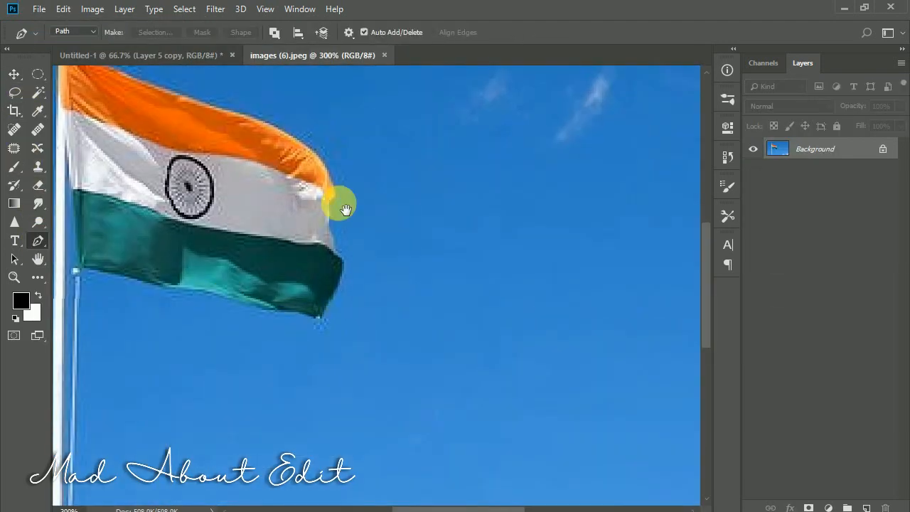
pyautogui.moveTo(249, 331); pyautogui.dragTo(347, 182)
pyautogui.hotkey('ctrl', '+')
pyautogui.hotkey('ctrl', '+')
pyautogui.moveTo(281, 339); pyautogui.dragTo(376, 246)
pyautogui.click(319, 397)
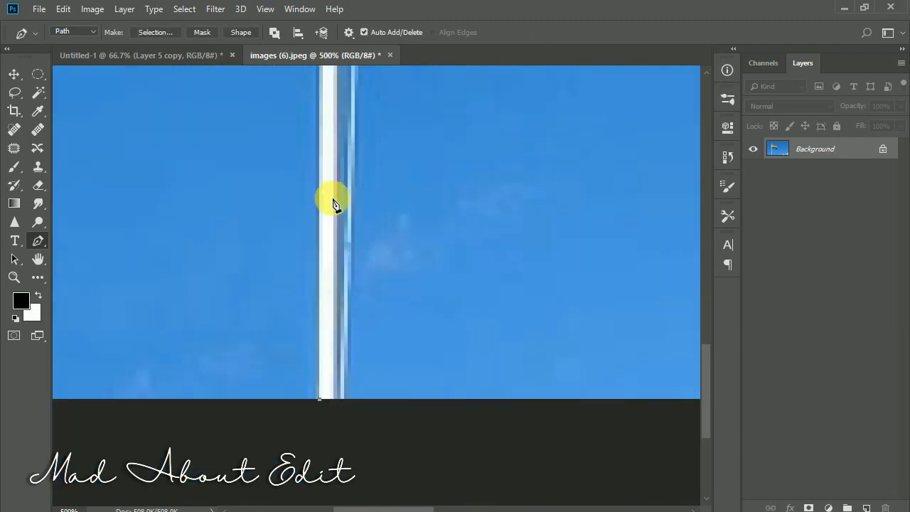
pyautogui.click(317, 141)
pyautogui.moveTo(319, 142); pyautogui.dragTo(333, 413)
# Continue the path over the top of the pole and along the flag's upper orange edge.
pyautogui.click(335, 147)
pyautogui.click(359, 165)
pyautogui.click(377, 168)
pyautogui.moveTo(553, 297); pyautogui.dragTo(325, 260)
pyautogui.moveTo(321, 248); pyautogui.dragTo(359, 260)
pyautogui.moveTo(451, 286); pyautogui.dragTo(474, 293)
pyautogui.moveTo(399, 204); pyautogui.dragTo(433, 236)
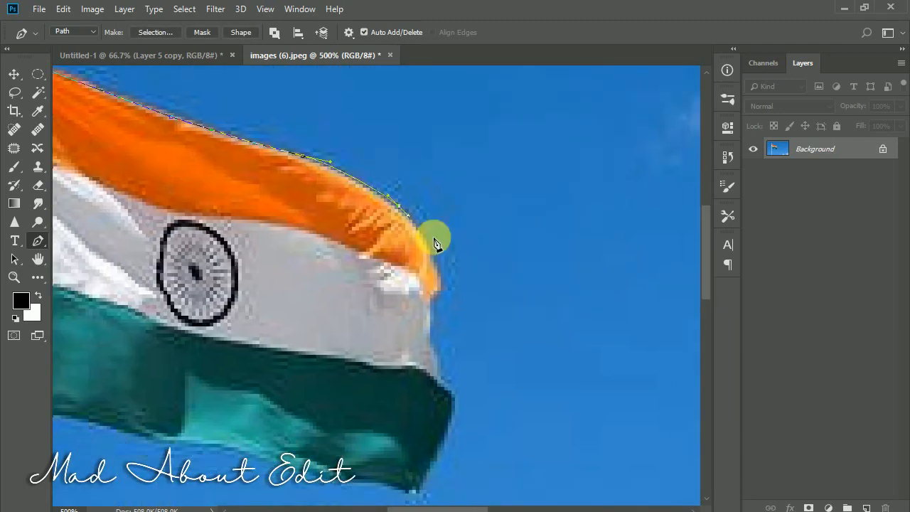
# Complete the path around the flag's free end, lower edge and pole, and isolate the cut-out on a new layer with the background hidden.
pyautogui.moveTo(438, 267); pyautogui.dragTo(440, 282)
pyautogui.moveTo(409, 247); pyautogui.dragTo(409, 254)
pyautogui.click(369, 329)
pyautogui.click(316, 319)
pyautogui.moveTo(231, 300); pyautogui.dragTo(196, 288)
pyautogui.moveTo(361, 309); pyautogui.dragTo(322, 303)
pyautogui.scroll(-10, 297, 299)
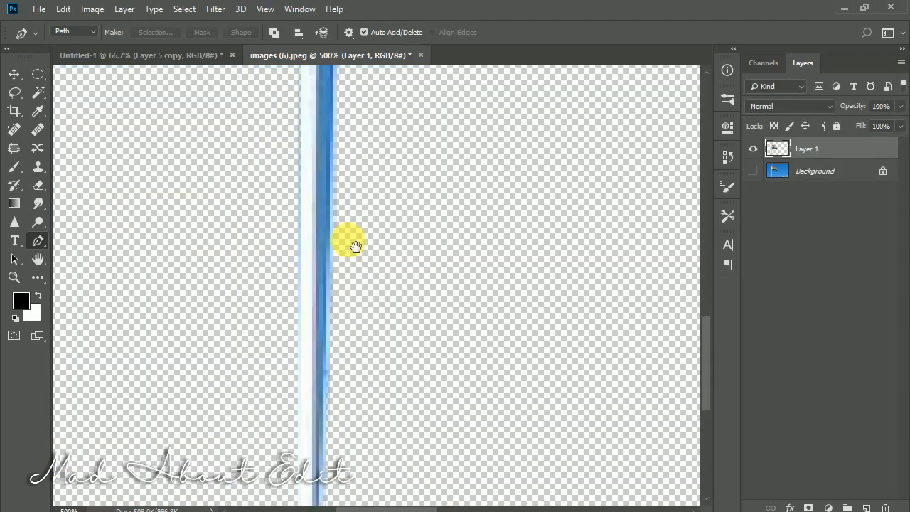
# Outline the blue sky strip between the flagpole and its rope with the Pen tool and delete it from the cut-out.
pyautogui.moveTo(356, 246); pyautogui.dragTo(373, 455)
pyautogui.click(351, 345)
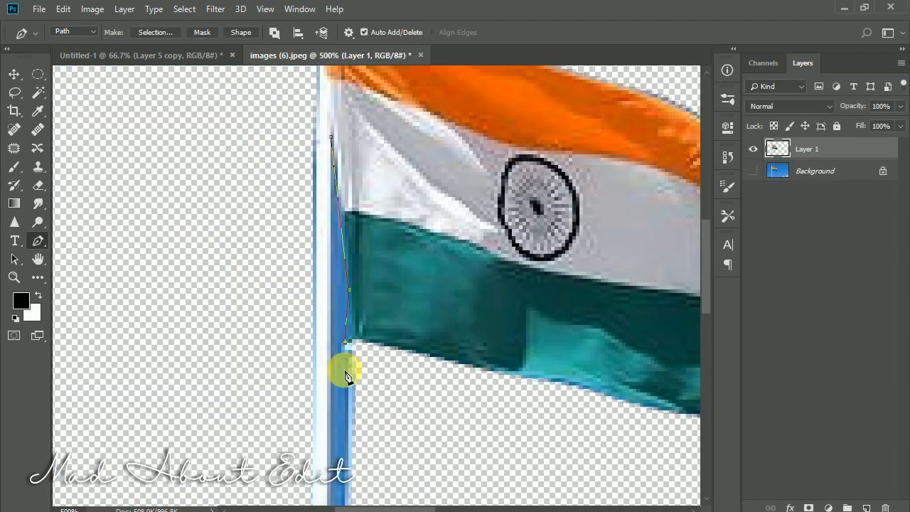
pyautogui.click(371, 430)
pyautogui.click(378, 333)
pyautogui.hotkey('ctrl', 'Return')
pyautogui.press('Delete')
pyautogui.hotkey('ctrl', 'd')
# Bring the cut-out flag into the bottle composition and shrink it to suit the ship's mast.
pyautogui.press('v')
pyautogui.moveTo(420, 244); pyautogui.dragTo(402, 240)
pyautogui.hotkey('ctrl', 't')
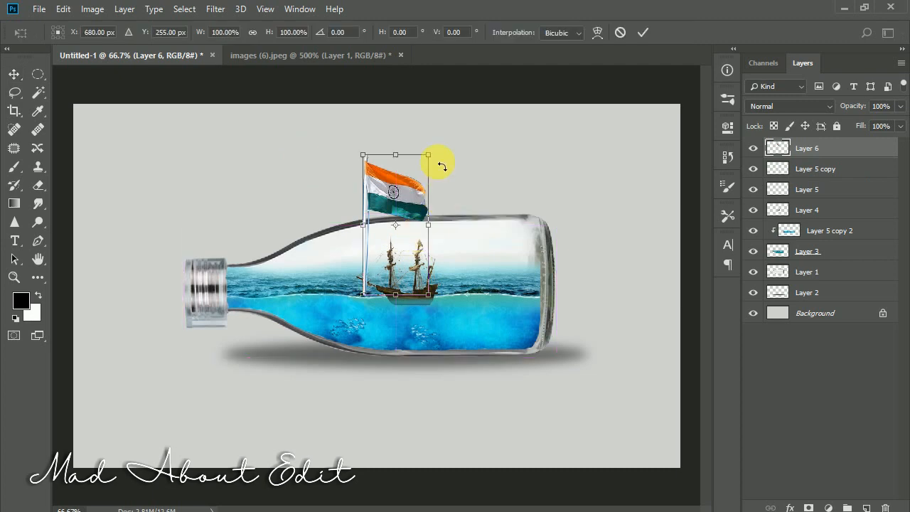
pyautogui.moveTo(437, 159); pyautogui.dragTo(419, 213)
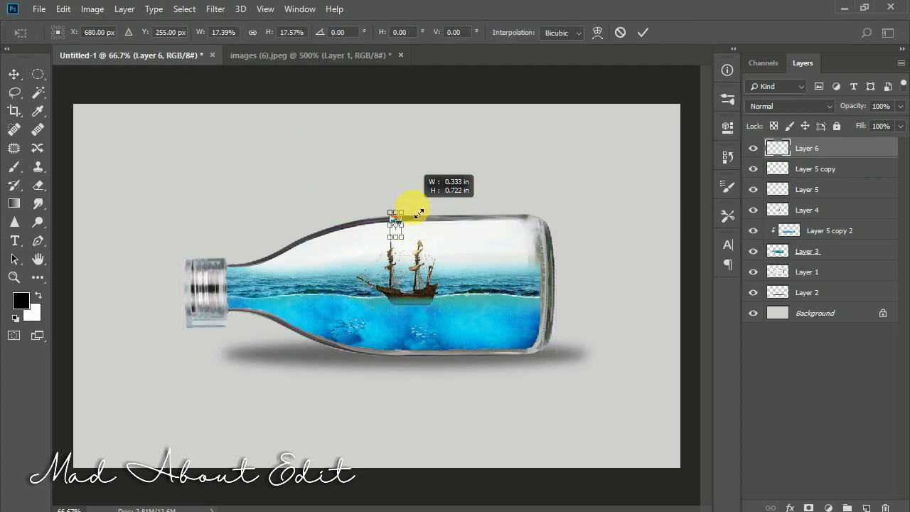
pyautogui.click(642, 32)
# Position the flag on top of the ship's front mast, aligning its pole with the mast.
pyautogui.hotkey('ctrl', '+')
pyautogui.hotkey('ctrl', '+')
pyautogui.hotkey('ctrl', '+')
pyautogui.moveTo(460, 234); pyautogui.dragTo(370, 447)
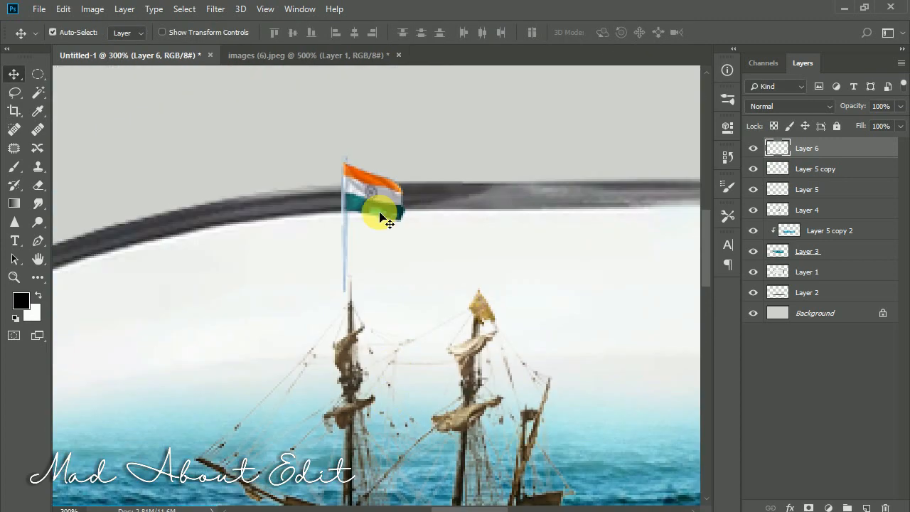
pyautogui.moveTo(379, 213); pyautogui.dragTo(378, 276)
pyautogui.press('Right')
pyautogui.press('Right')
pyautogui.press('Right')
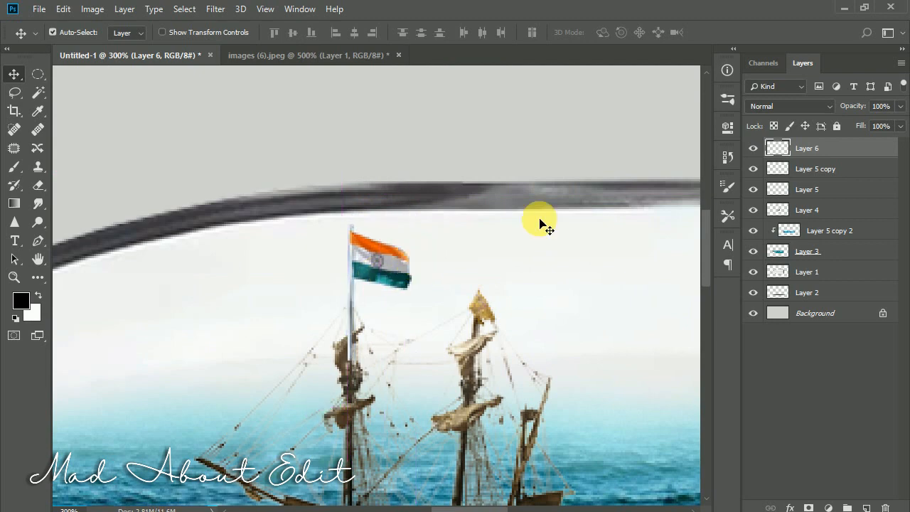
# Erase the lower end of the flagpole with the Eraser so that it blends into the ship's mast.
pyautogui.click(14, 165)
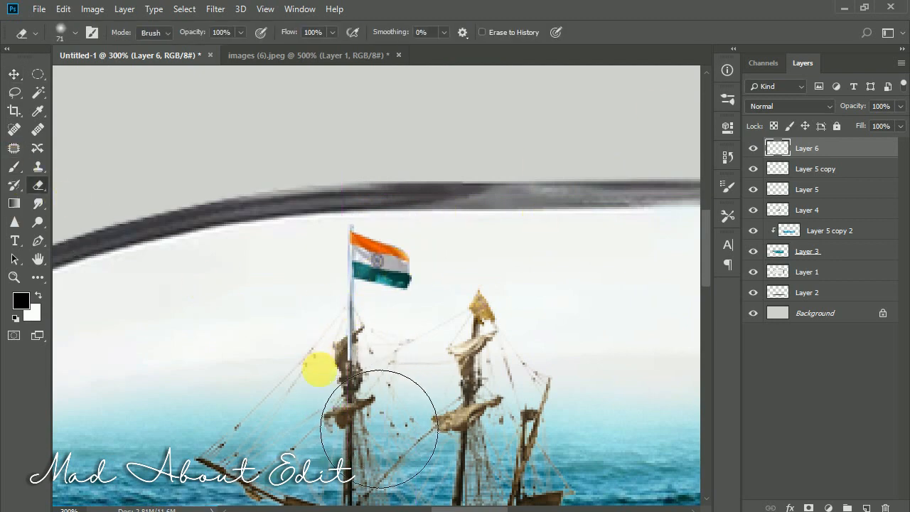
pyautogui.hotkey('ctrl', '-')
pyautogui.hotkey('ctrl', '-')
pyautogui.hotkey('ctrl', '-')
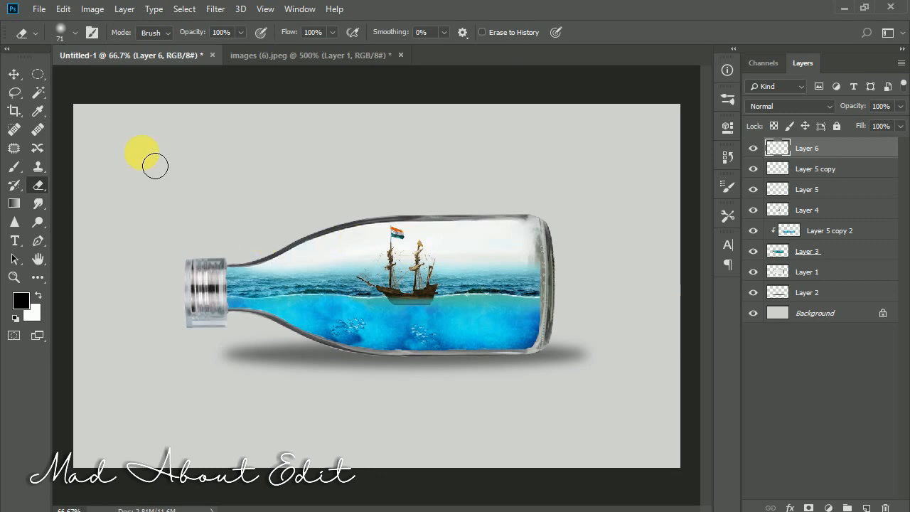
# Close the flag photo without saving and open ship 2.png.
pyautogui.click(400, 55)
pyautogui.click(447, 206)
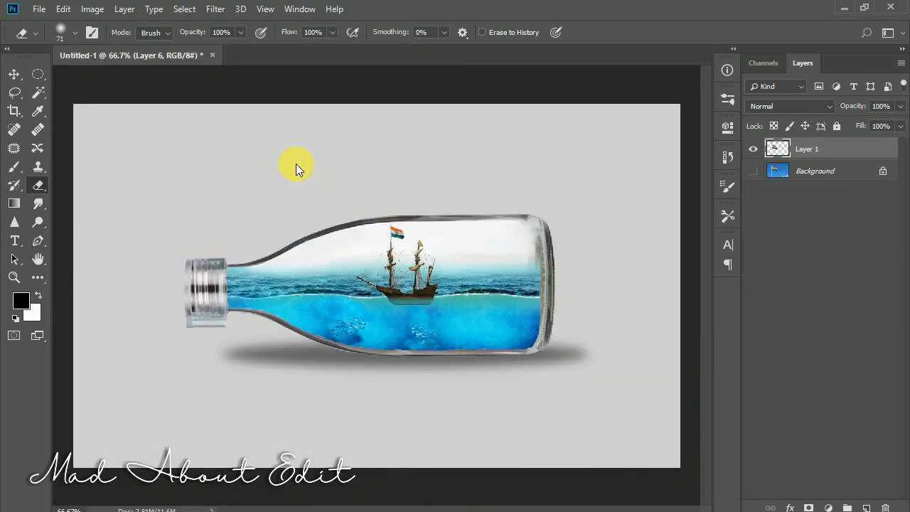
pyautogui.click(36, 12)
pyautogui.click(54, 38)
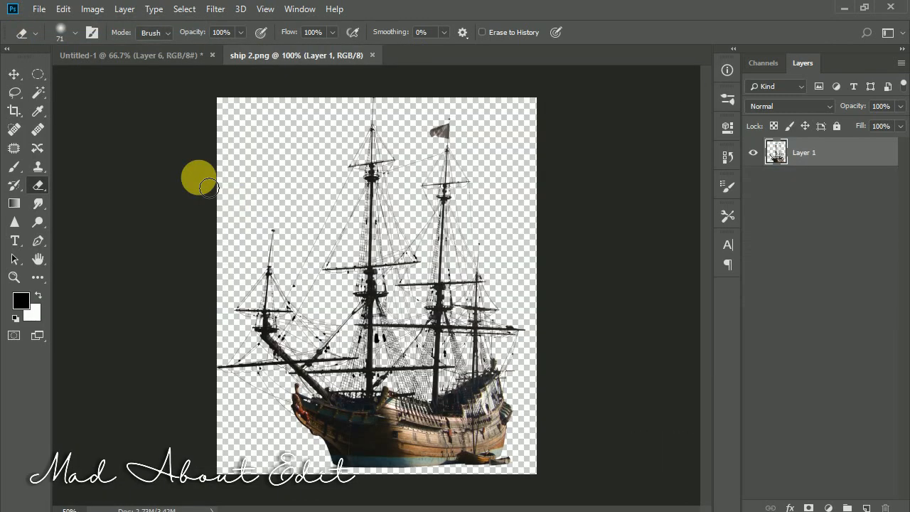
# Bring the second ship into the bottle composition and scale it down to about 9%.
pyautogui.press('v')
pyautogui.moveTo(406, 406); pyautogui.dragTo(522, 280)
pyautogui.hotkey('ctrl', 't')
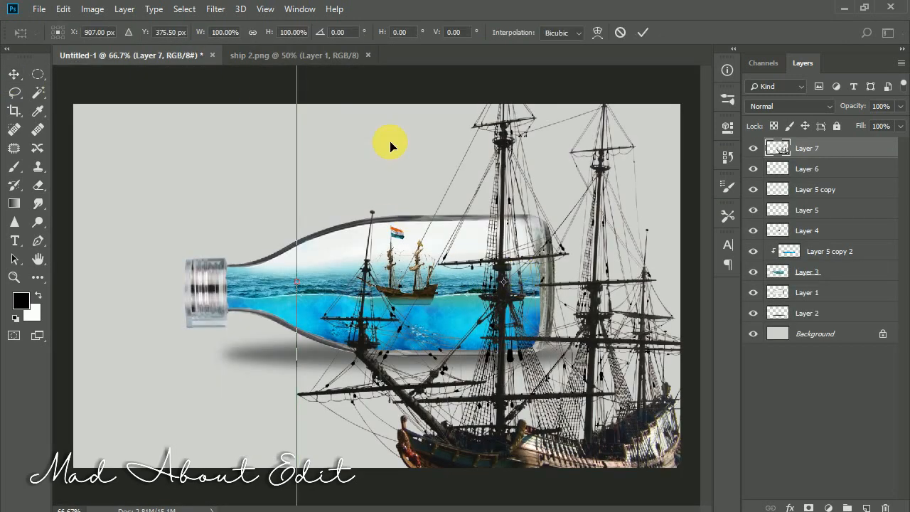
pyautogui.moveTo(297, 79); pyautogui.dragTo(454, 216)
# Place the small second ship on the sea behind the main ship, near the bottle's base, and apply the transform.
pyautogui.hotkey('ctrl', '+')
pyautogui.hotkey('ctrl', '+')
pyautogui.hotkey('ctrl', '+')
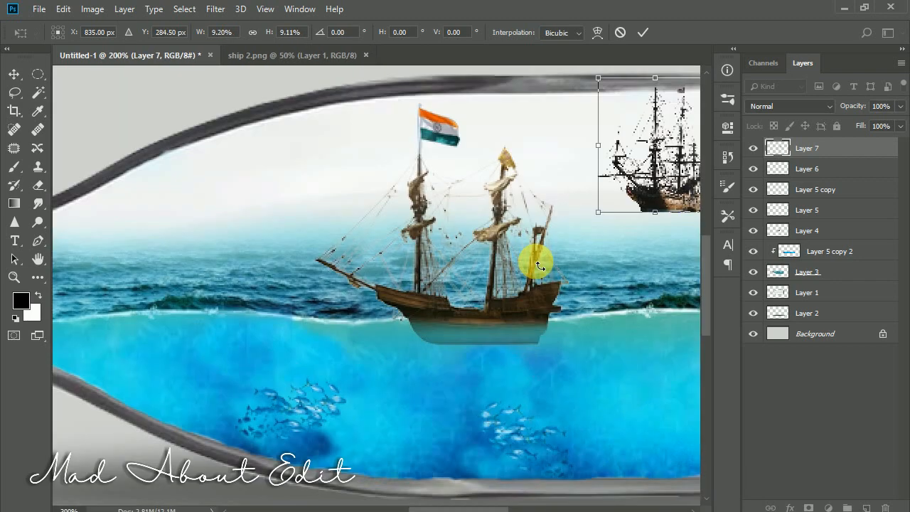
pyautogui.moveTo(450, 260); pyautogui.dragTo(197, 342)
pyautogui.moveTo(552, 263); pyautogui.dragTo(665, 317)
pyautogui.moveTo(578, 315); pyautogui.dragTo(486, 315)
pyautogui.moveTo(517, 312); pyautogui.dragTo(535, 323)
pyautogui.click(642, 32)
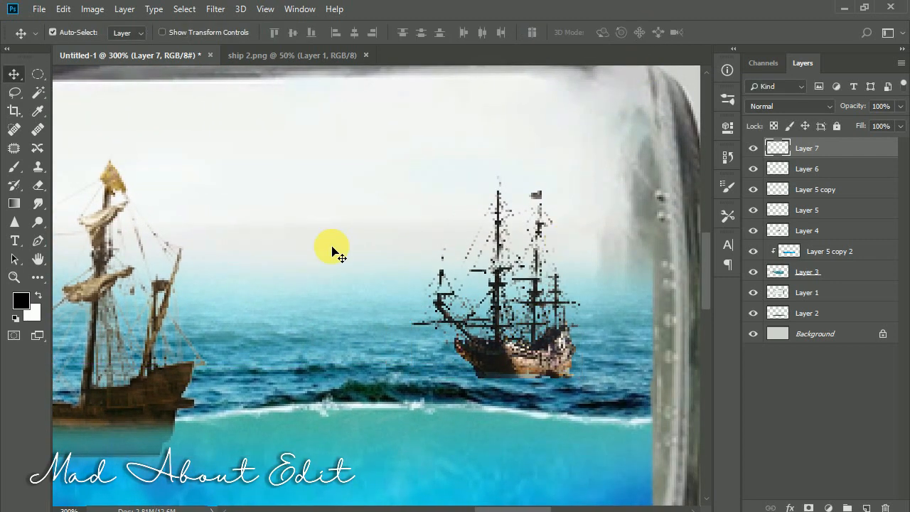
# Erase along the bottom of the second ship's hull with a small soft Eraser to blend it into the waves.
pyautogui.click(38, 184)
pyautogui.moveTo(504, 386); pyautogui.dragTo(368, 340)
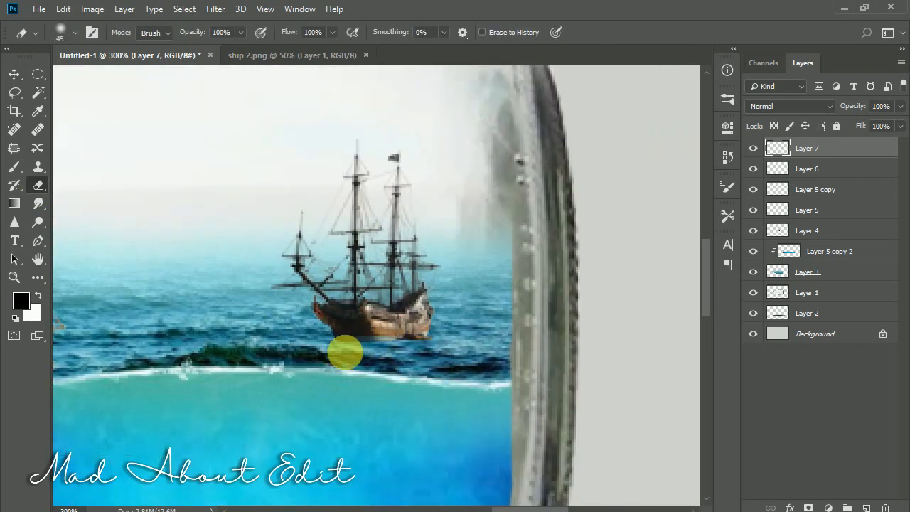
pyautogui.hotkey('ctrl', '-')
pyautogui.hotkey('ctrl', '-')
pyautogui.hotkey('ctrl', '-')
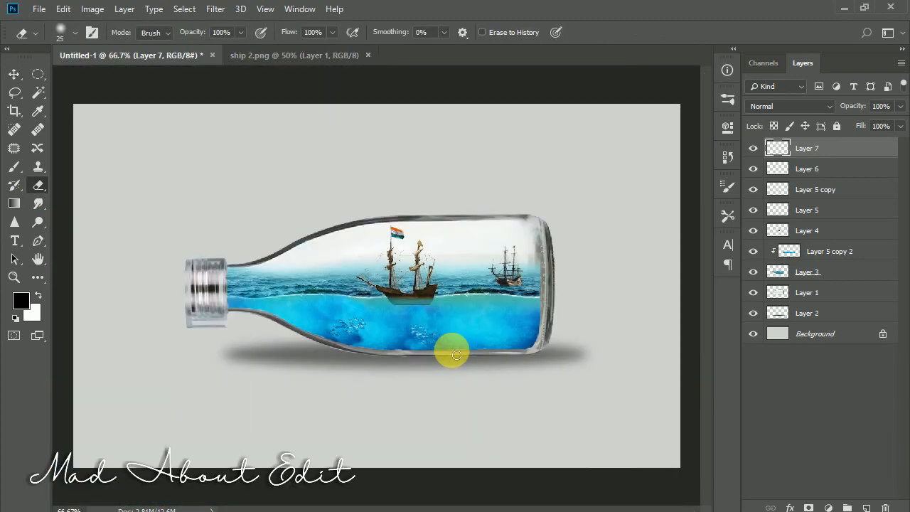
pyautogui.moveTo(476, 301)
pyautogui.mouseDown()
pyautogui.moveTo(404, 288)
pyautogui.moveTo(548, 311)
pyautogui.mouseUp()
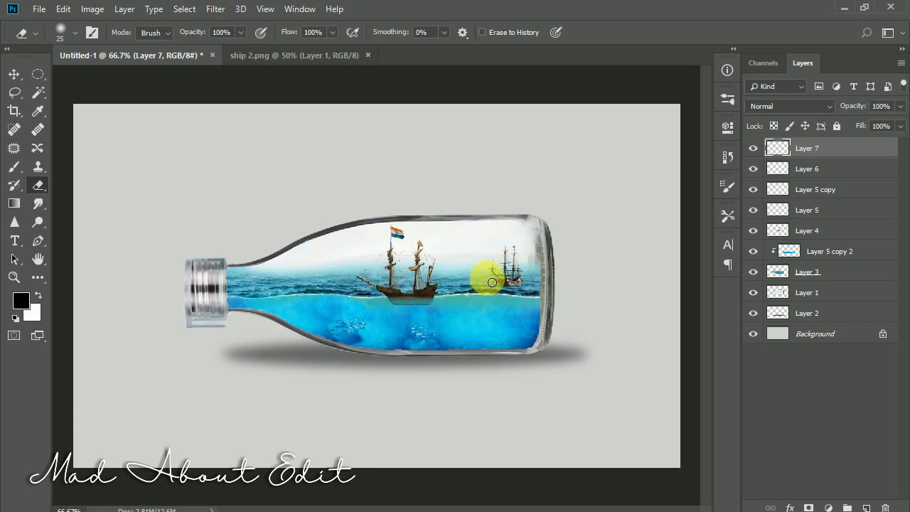
pyautogui.moveTo(492, 282); pyautogui.dragTo(552, 302)
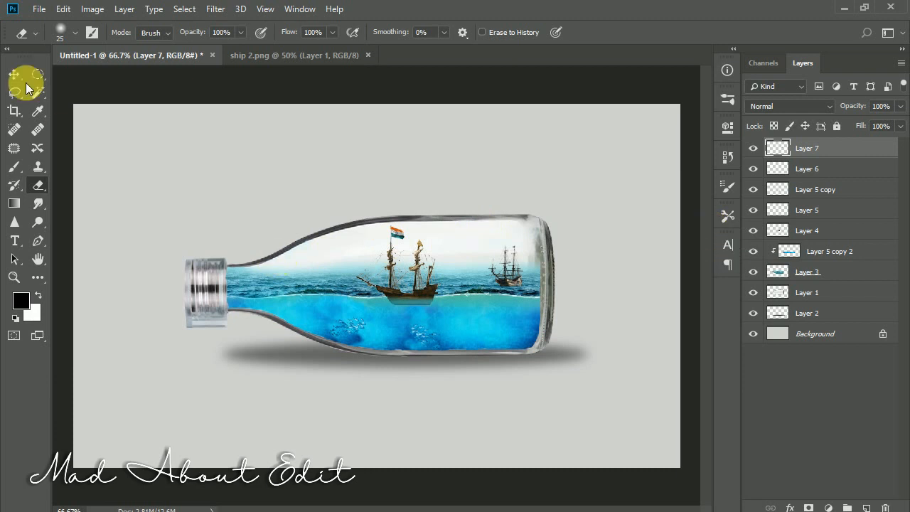
# Select the sea layer and soften its edge along the bottle's base with an 85 px Eraser.
pyautogui.press('v')
pyautogui.click(280, 291)
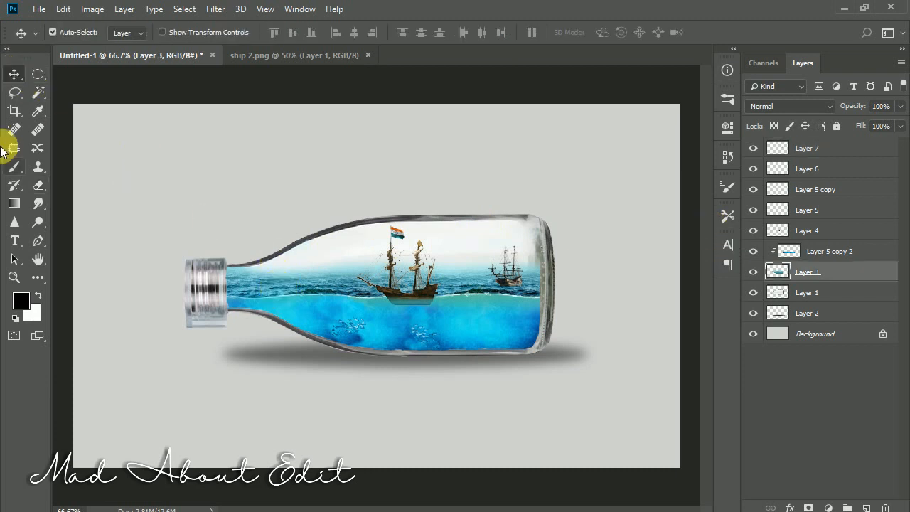
pyautogui.click(40, 187)
pyautogui.keyDown('alt'); pyautogui.rightClick(213, 192); pyautogui.keyUp('alt')
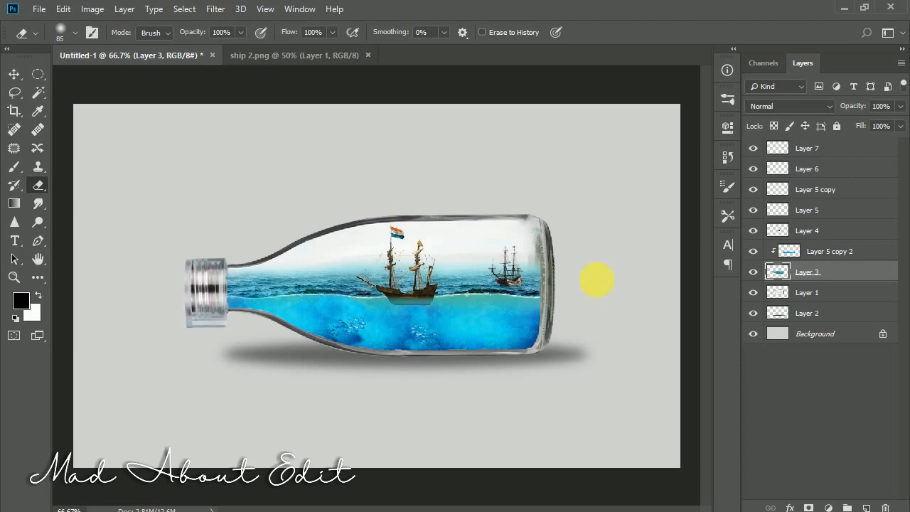
pyautogui.hotkey('ctrl', '+')
pyautogui.hotkey('ctrl', '+')
pyautogui.moveTo(595, 281); pyautogui.dragTo(484, 245)
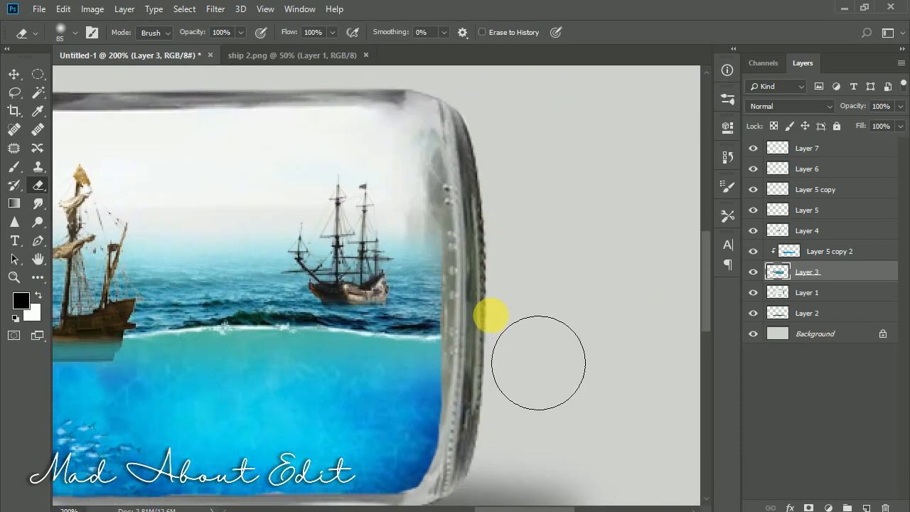
pyautogui.moveTo(487, 300); pyautogui.dragTo(534, 266)
# Select the clipped blue underwater layer and soften its edge along the bottle's base with the Eraser.
pyautogui.click(13, 73)
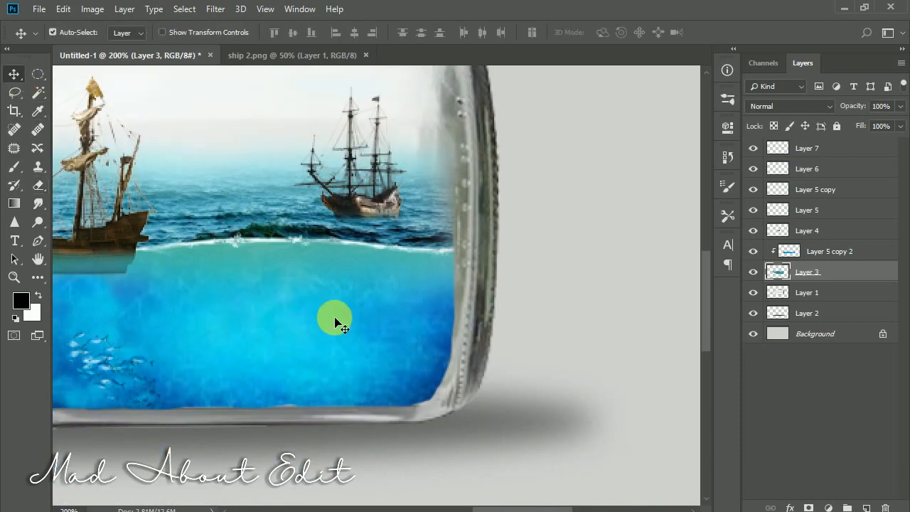
pyautogui.click(336, 320)
pyautogui.click(38, 184)
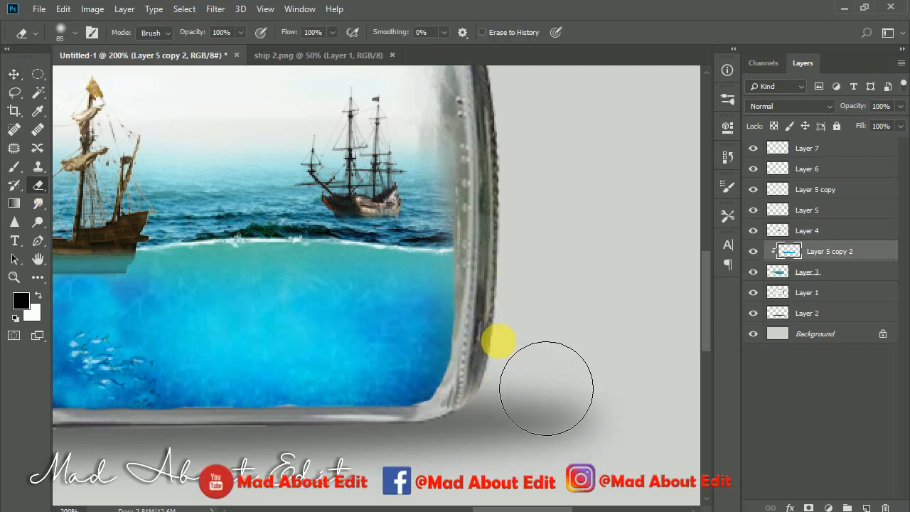
pyautogui.hotkey('ctrl', '-')
pyautogui.hotkey('ctrl', '-')
pyautogui.hotkey('ctrl', '-')
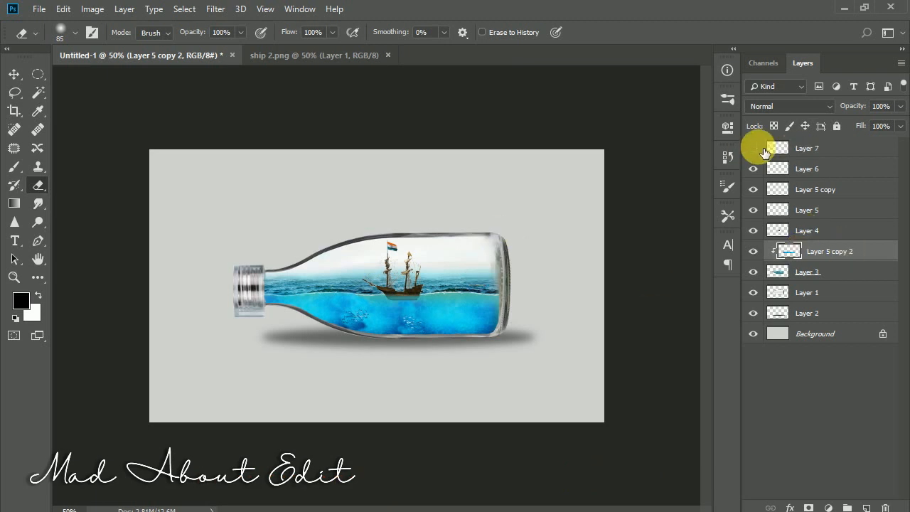
# Identify the top two layers by toggling their visibility, and rename Layer 7 "back ship" and Layer 6 "indian flag".
pyautogui.click(755, 149)
pyautogui.click(755, 169)
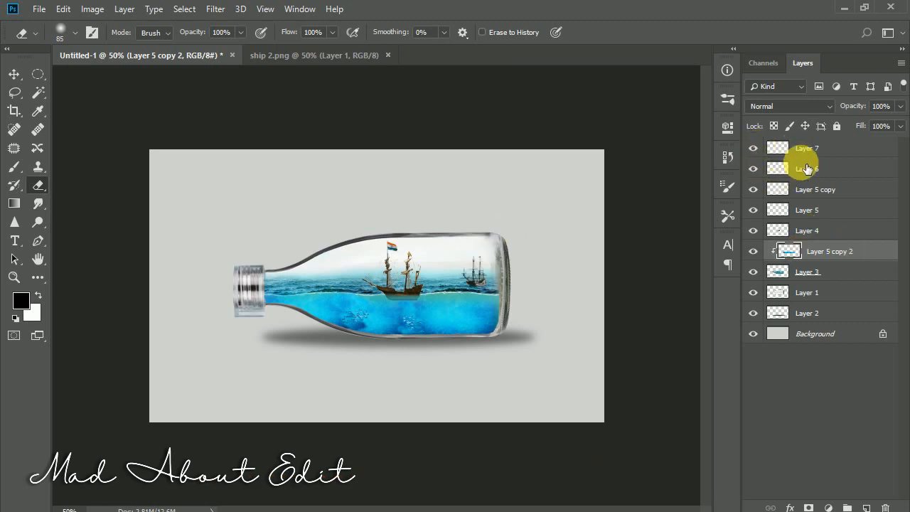
pyautogui.doubleClick(807, 149)
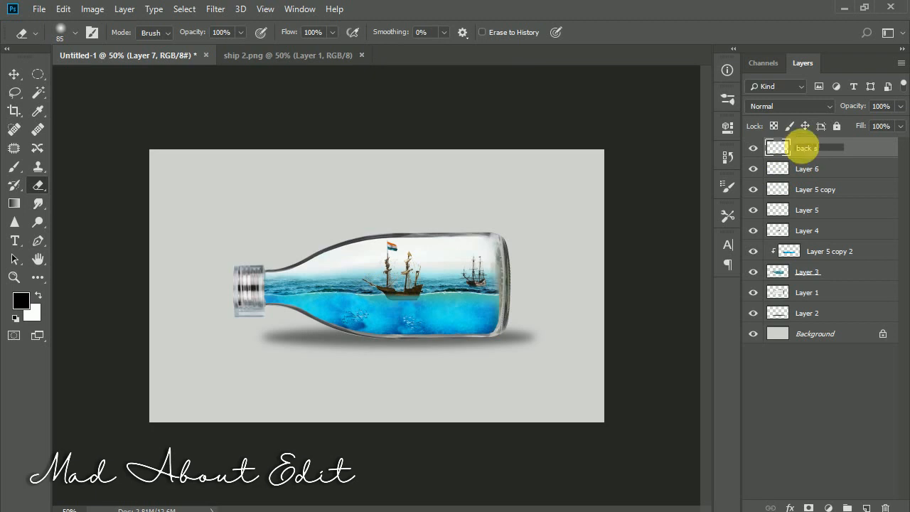
pyautogui.doubleClick(803, 169)
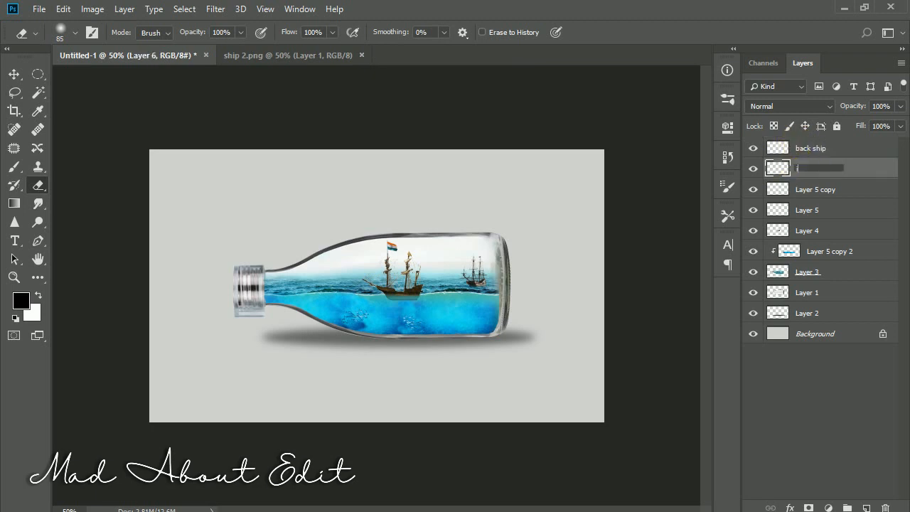
pyautogui.write('indian flag')
pyautogui.press('Return')
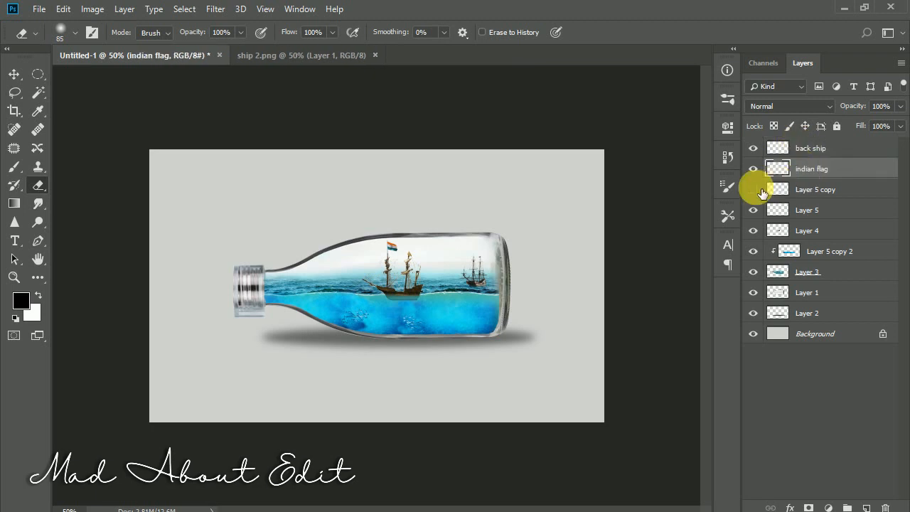
# Merge Layer 5 copy and Layer 5 into one layer and rename it "fish".
pyautogui.click(809, 197)
pyautogui.keyDown('ctrl'); pyautogui.click(811, 210); pyautogui.keyUp('ctrl')
pyautogui.hotkey('ctrl', 'e')
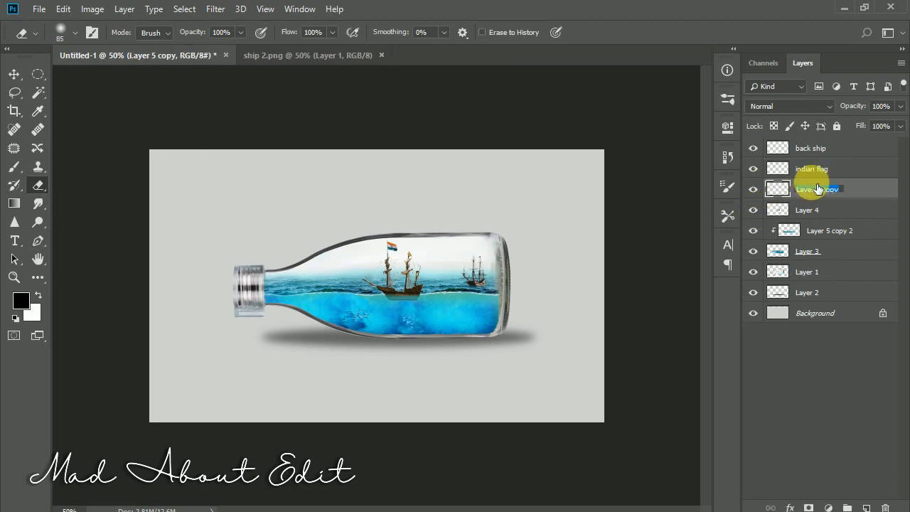
pyautogui.press('Return')
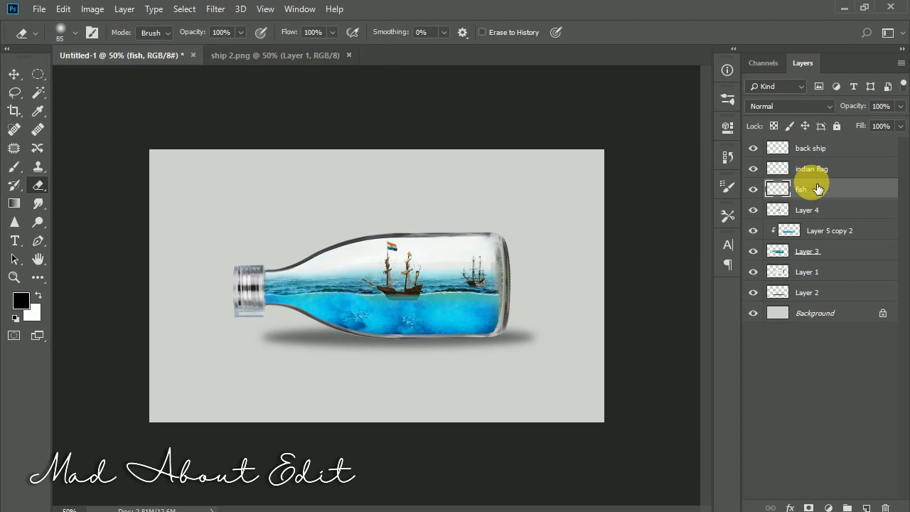
# Rename Layer 4 "main ship".
pyautogui.click(755, 211)
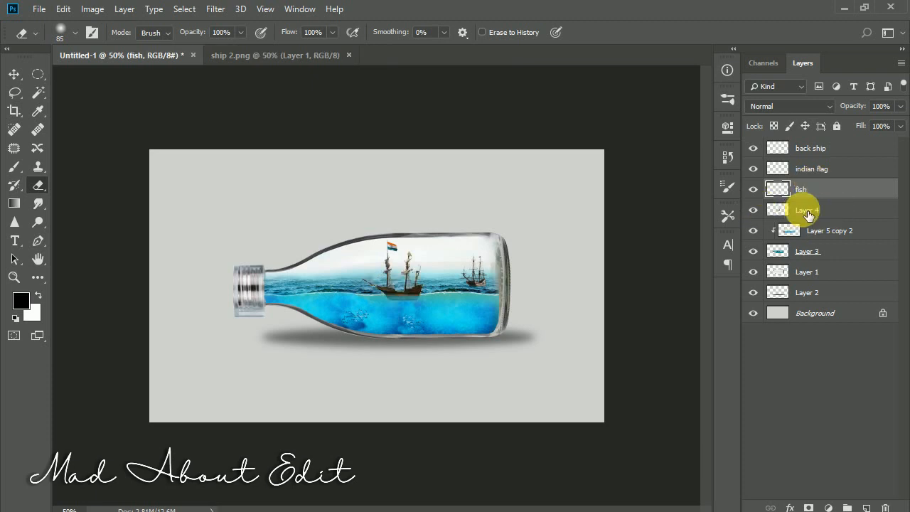
pyautogui.doubleClick(807, 210)
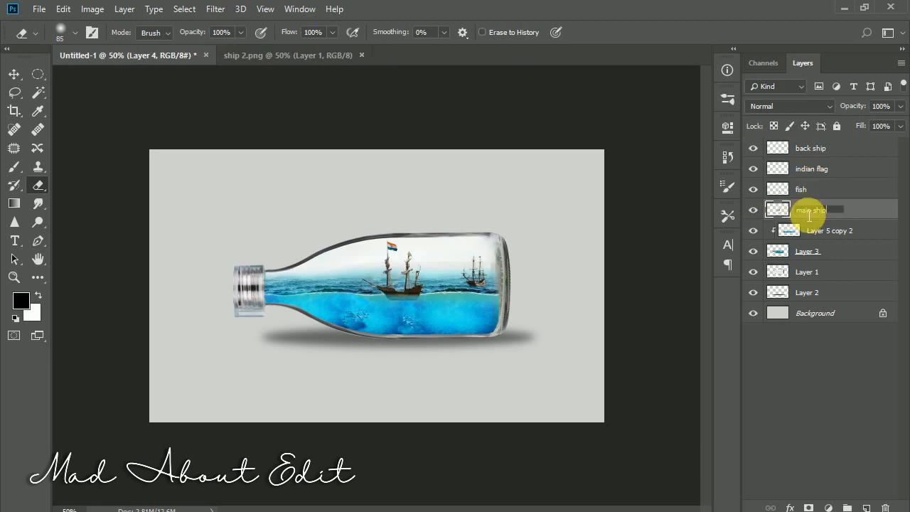
pyautogui.press('Return')
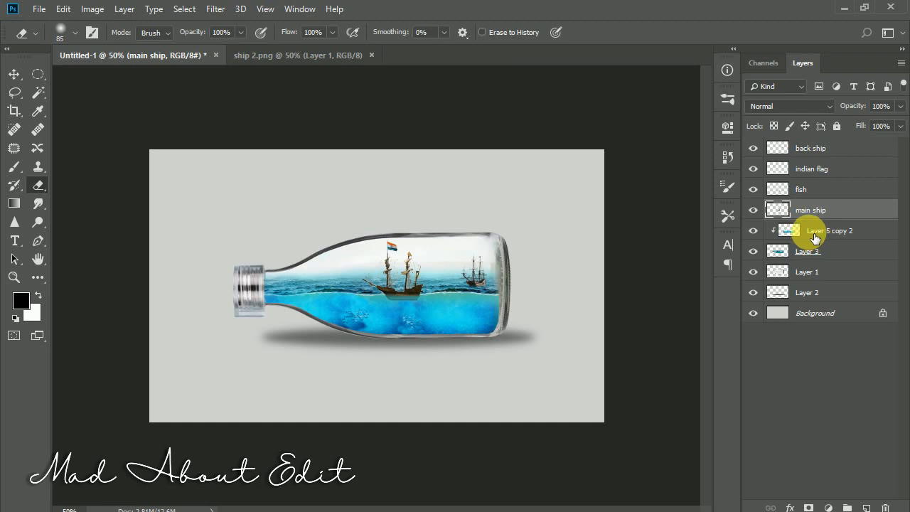
# Identify Layer 3 by toggling its visibility, merge Layer 5 copy 2 down into it, and rename the merged layer "water seeeea".
pyautogui.click(753, 252)
pyautogui.click(754, 253)
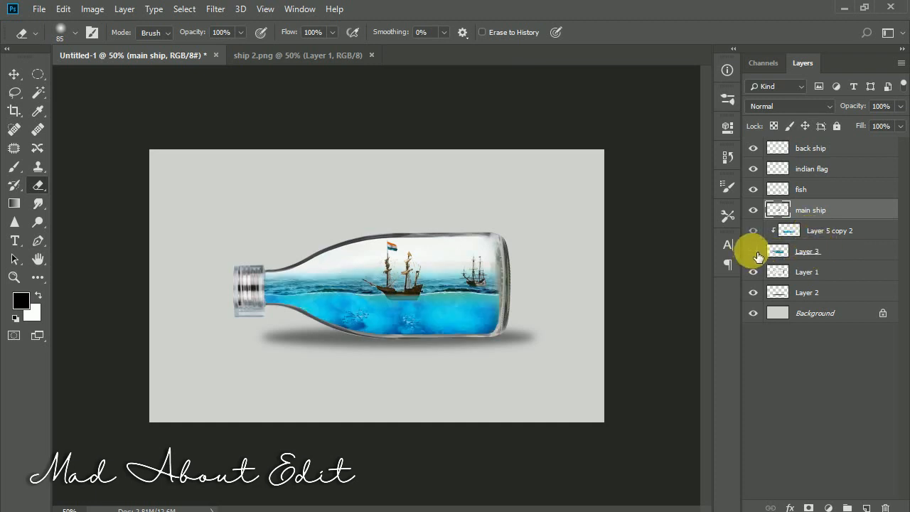
pyautogui.click(754, 252)
pyautogui.click(753, 253)
pyautogui.click(812, 230)
pyautogui.rightClick(812, 231)
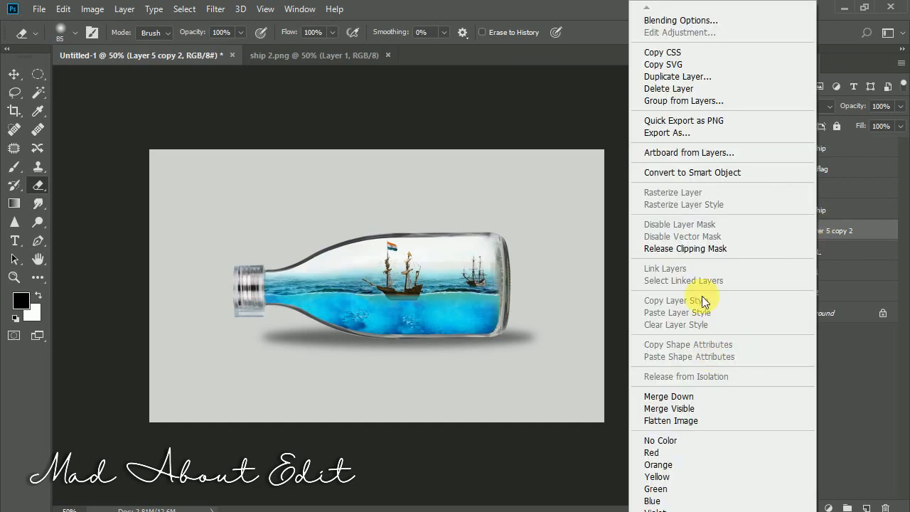
pyautogui.click(683, 400)
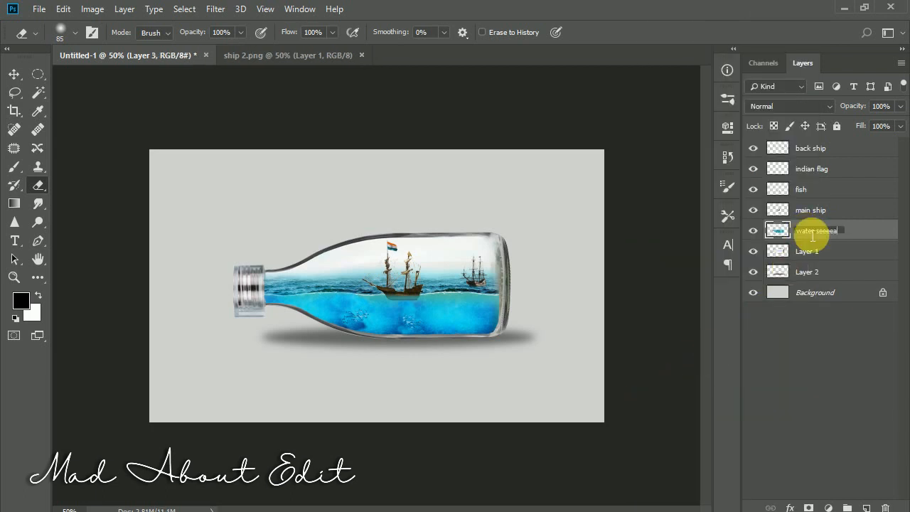
pyautogui.press('Return')
# Rename Layer 1 "bottle" and Layer 2 "bottle sadow", and duplicate the Background layer.
pyautogui.doubleClick(817, 251)
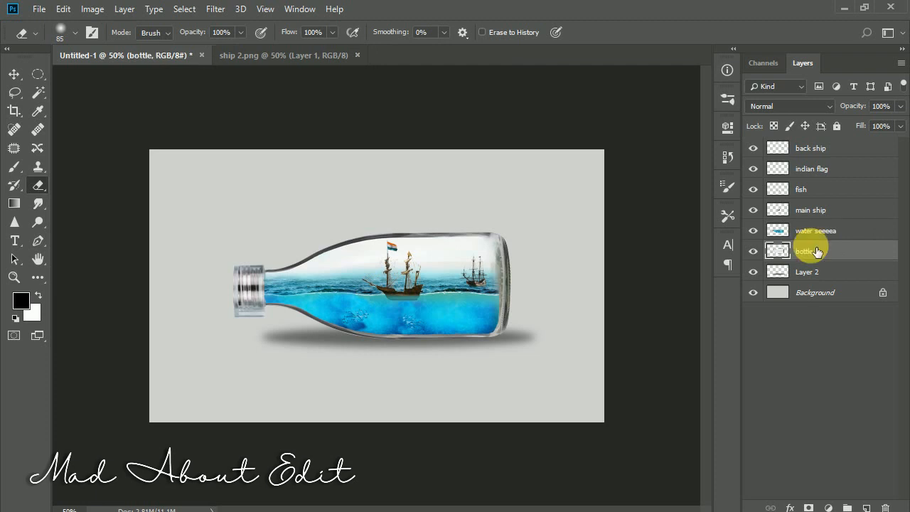
pyautogui.doubleClick(808, 273)
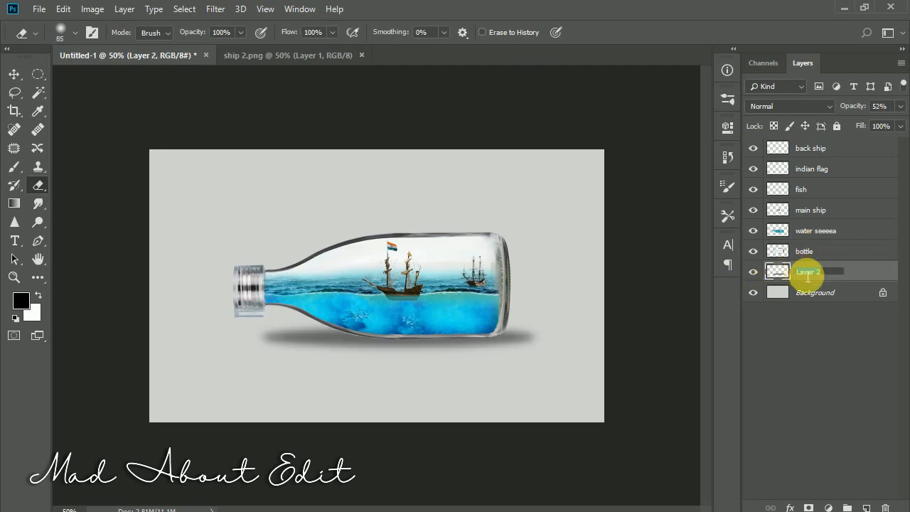
pyautogui.write('bottle sadow')
pyautogui.press('Return')
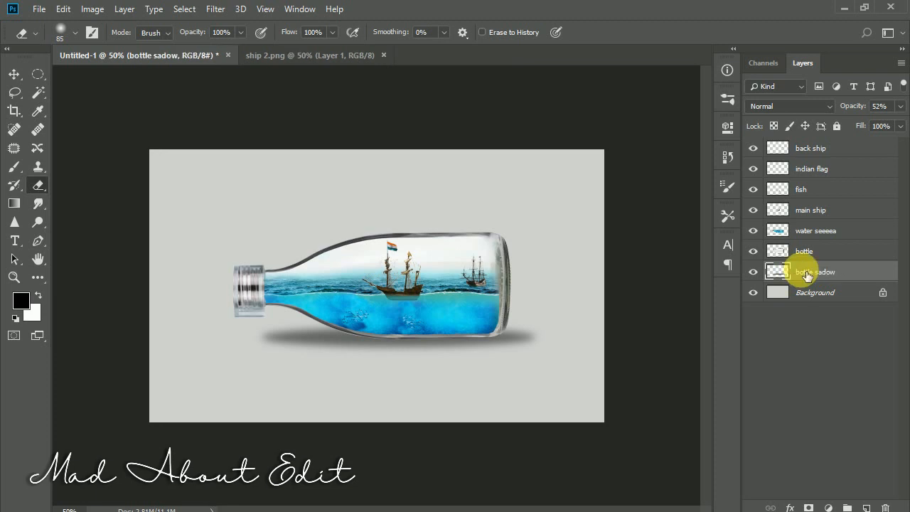
pyautogui.click(829, 292)
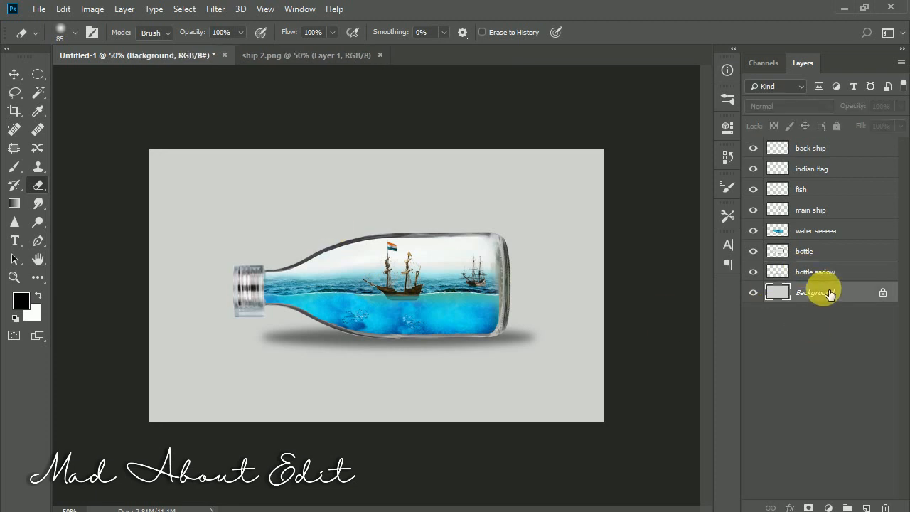
pyautogui.hotkey('ctrl', 'j')
# Add a Brightness/Contrast adjustment clipped to the back ship layer and raise its contrast to about 59.
pyautogui.click(811, 156)
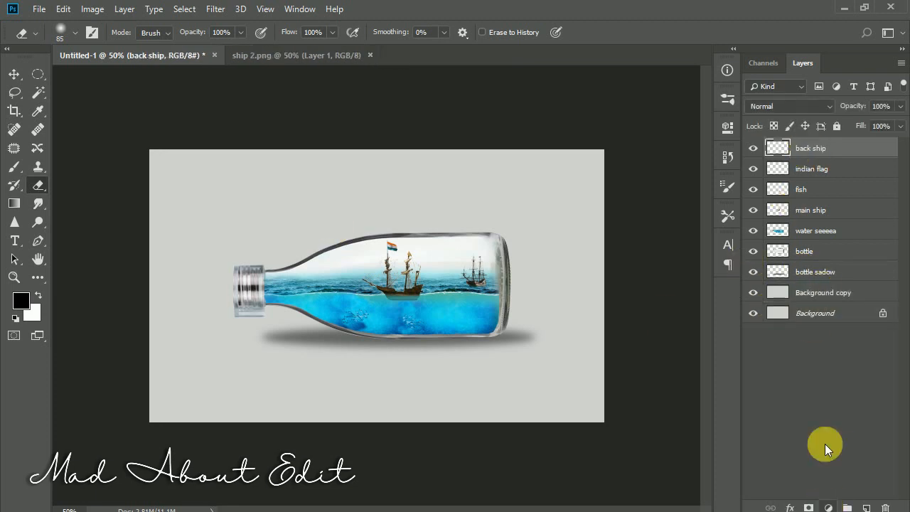
pyautogui.click(828, 507)
pyautogui.click(772, 240)
pyautogui.moveTo(607, 233); pyautogui.dragTo(663, 235)
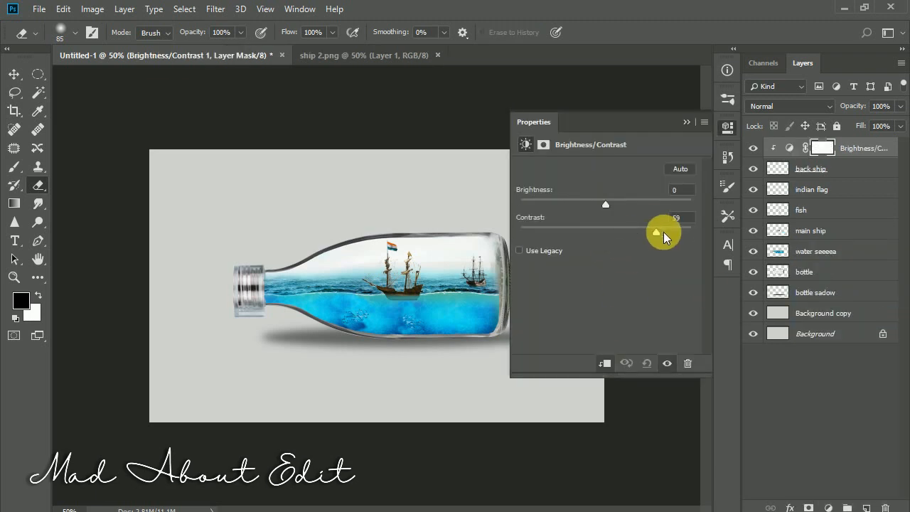
pyautogui.click(686, 122)
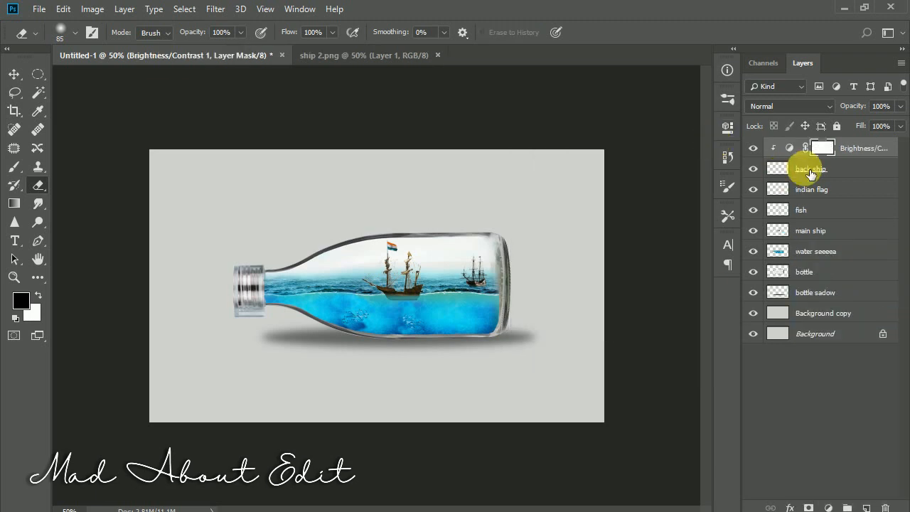
# Add a Brightness/Contrast adjustment clipped to the indian flag layer, raising its contrast and lowering its brightness.
pyautogui.click(803, 195)
pyautogui.click(828, 507)
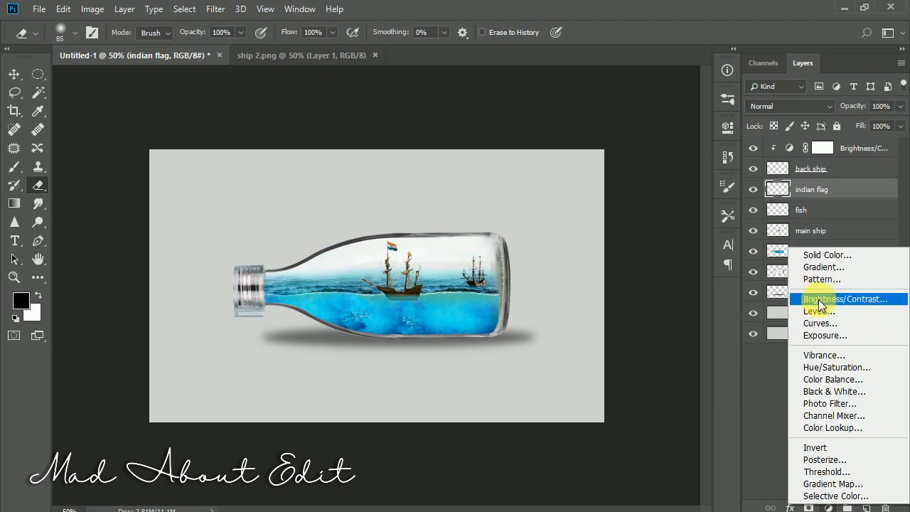
pyautogui.click(764, 300)
pyautogui.moveTo(622, 230); pyautogui.dragTo(671, 230)
pyautogui.moveTo(605, 204); pyautogui.dragTo(564, 203)
pyautogui.click(606, 364)
pyautogui.click(686, 122)
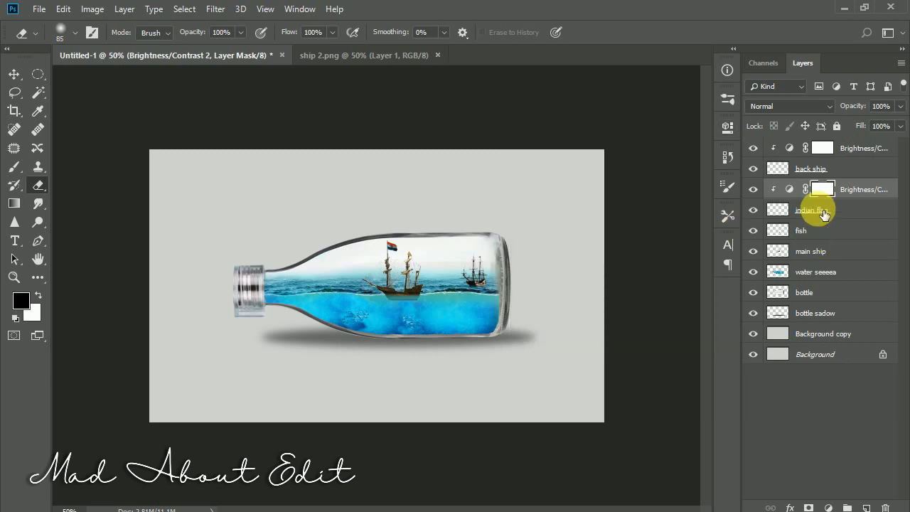
# Add a Brightness/Contrast adjustment clipped to the main ship layer with brightness -4 and contrast 55.
pyautogui.click(810, 209)
pyautogui.click(806, 228)
pyautogui.click(805, 257)
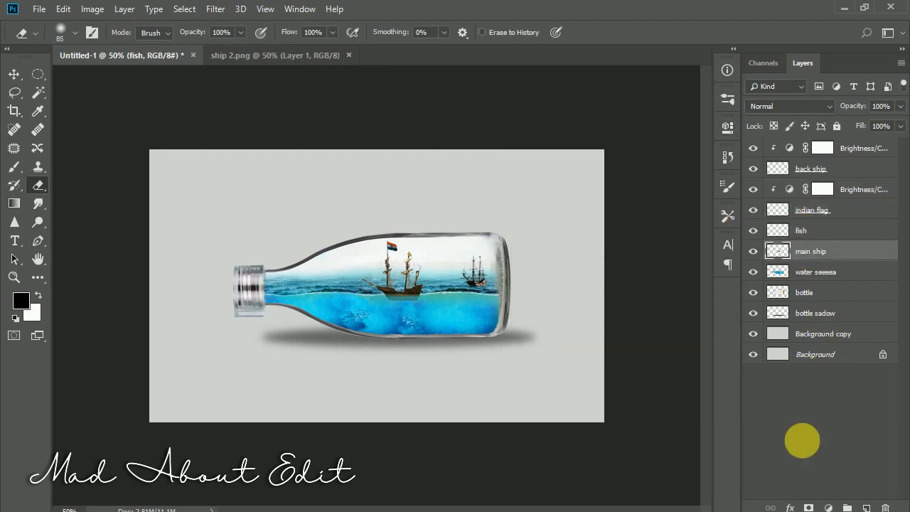
pyautogui.click(828, 508)
pyautogui.click(802, 297)
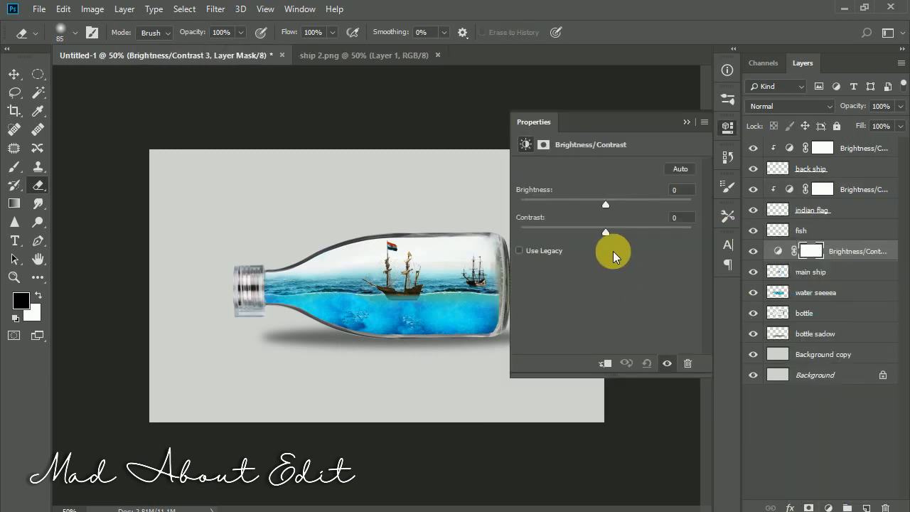
pyautogui.click(605, 364)
pyautogui.moveTo(606, 203); pyautogui.dragTo(603, 204)
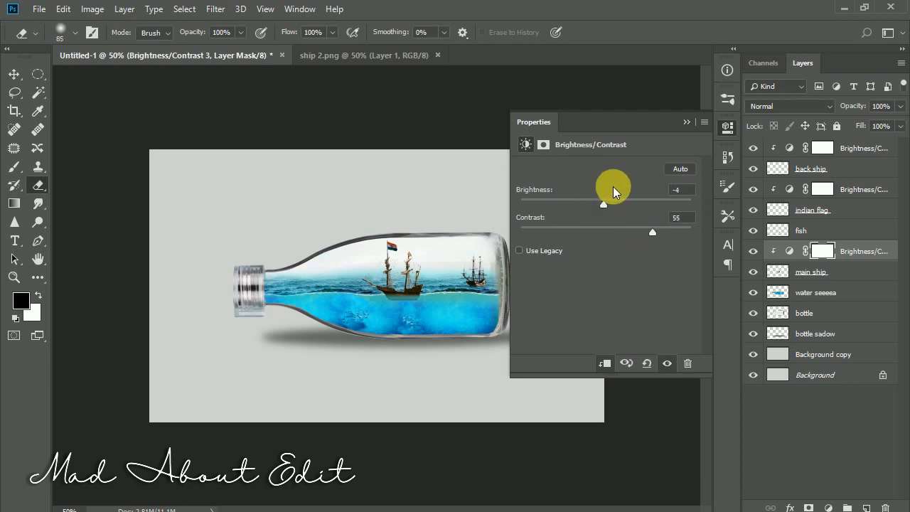
pyautogui.click(685, 122)
# Add an unclipped Vibrance adjustment above the water seeeea layer, raising saturation and lowering vibrance slightly.
pyautogui.click(811, 295)
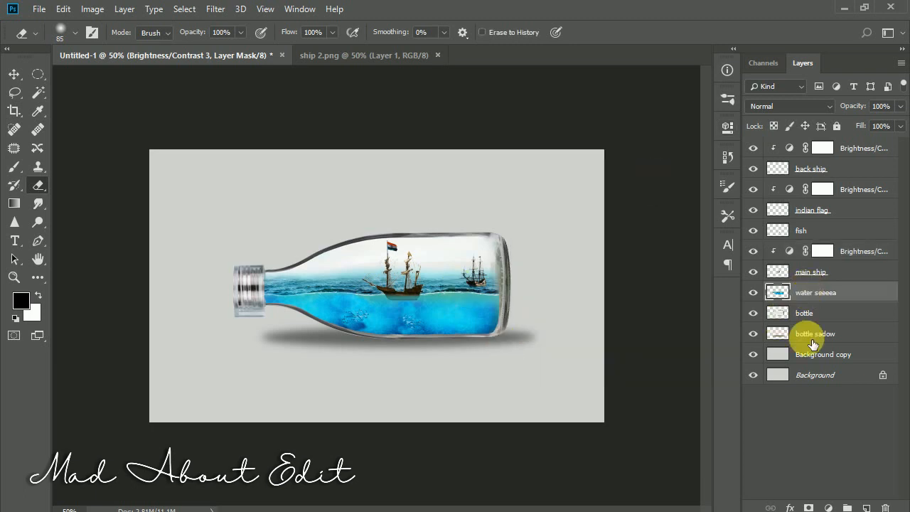
pyautogui.click(828, 508)
pyautogui.click(823, 351)
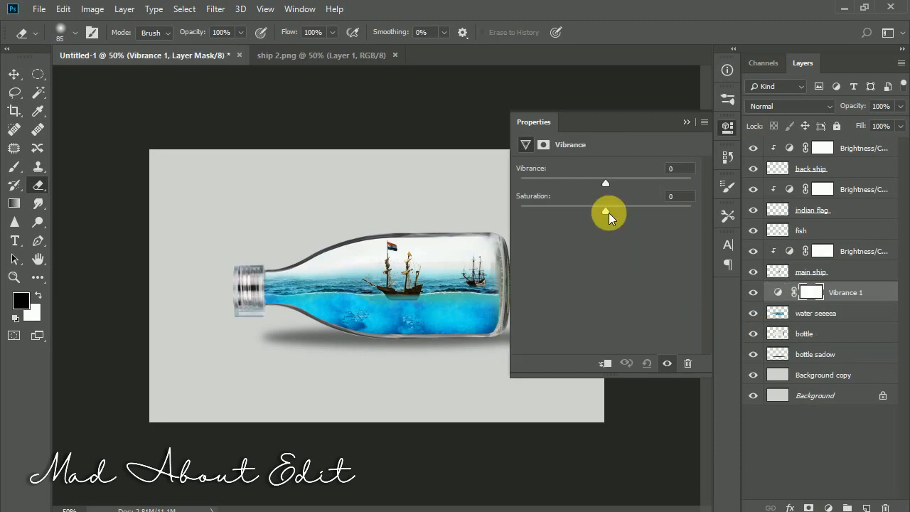
pyautogui.moveTo(635, 214); pyautogui.dragTo(632, 214)
pyautogui.moveTo(605, 183); pyautogui.dragTo(590, 183)
pyautogui.click(686, 125)
# Add an unclipped Brightness/Contrast adjustment directly above the water seeeea layer and raise its contrast slightly.
pyautogui.click(810, 315)
pyautogui.click(828, 507)
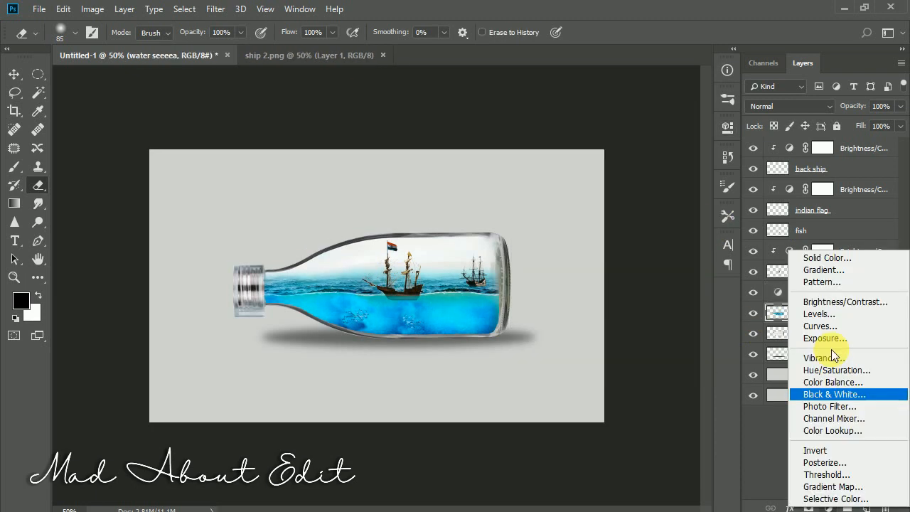
pyautogui.click(830, 303)
pyautogui.moveTo(604, 232); pyautogui.dragTo(617, 233)
pyautogui.click(686, 126)
# Add a Brightness/Contrast adjustment clipped to the bottle layer and raise its contrast to nearly the maximum.
pyautogui.click(787, 342)
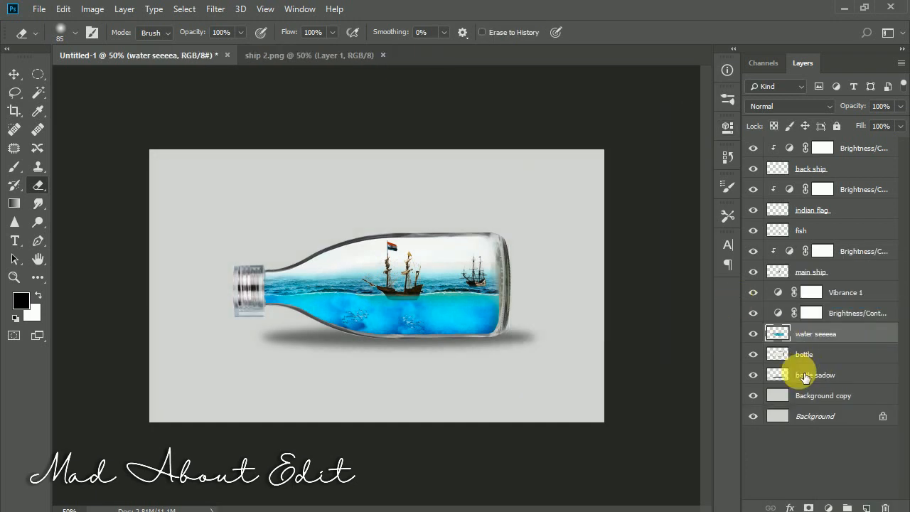
pyautogui.click(810, 356)
pyautogui.click(828, 507)
pyautogui.click(810, 297)
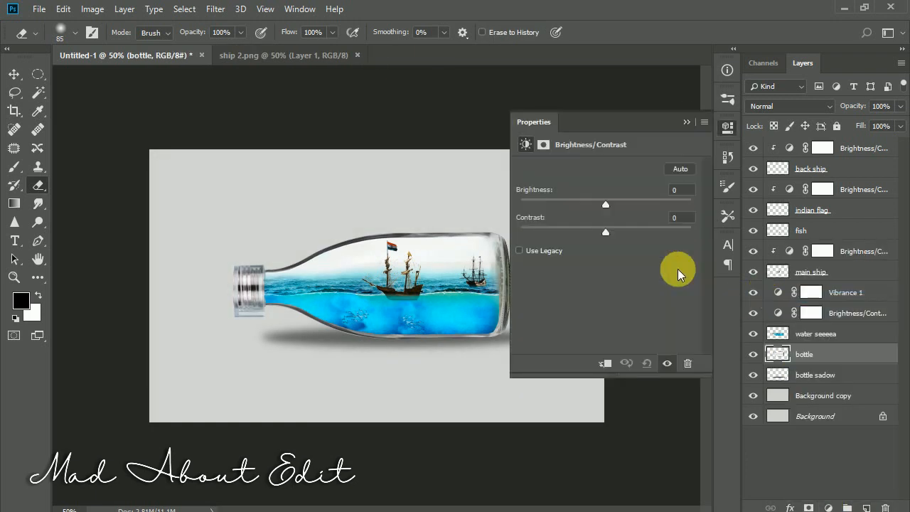
pyautogui.click(603, 363)
pyautogui.moveTo(605, 232); pyautogui.dragTo(685, 231)
pyautogui.click(685, 122)
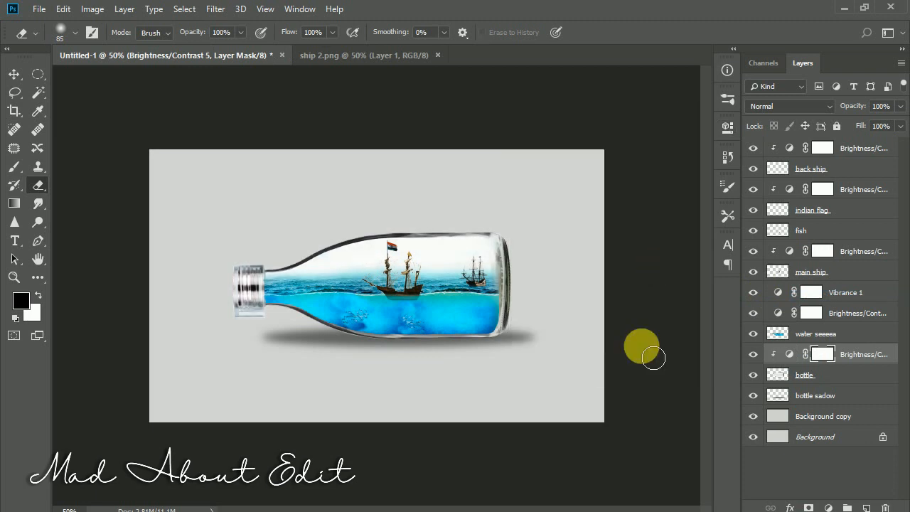
# Add a layer mask to the water seeeea layer and activate the Brush tool for painting on it.
pyautogui.click(810, 334)
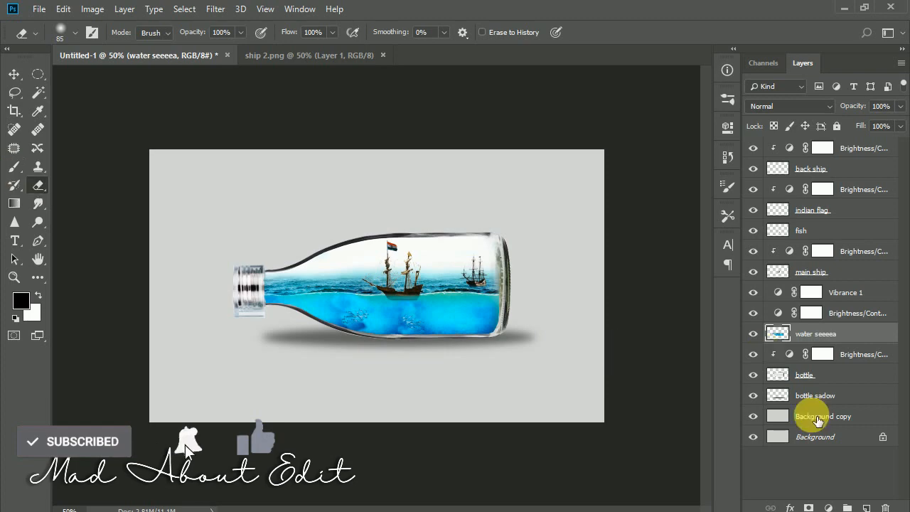
pyautogui.click(808, 507)
pyautogui.click(14, 167)
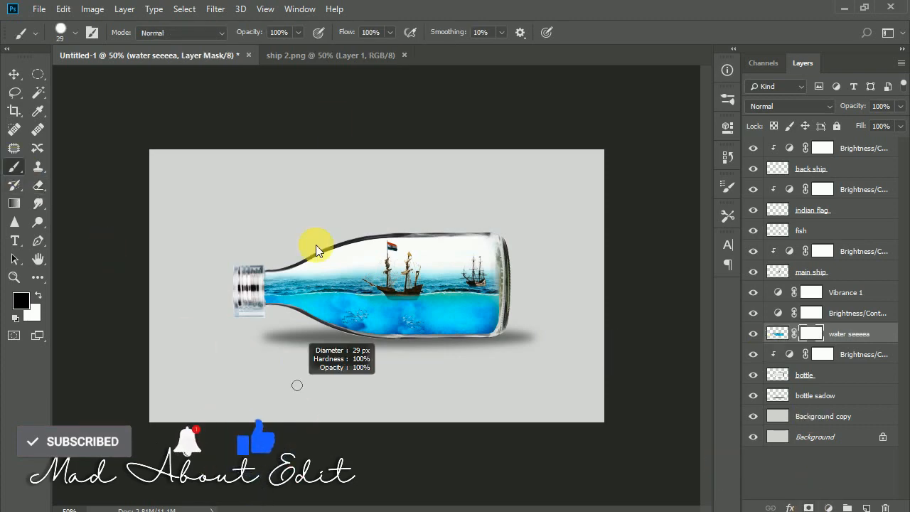
# Mask out the water's edge at the lower corner of the bottle's flat end with a soft 10 px black brush.
pyautogui.hotkey('ctrl', '+')
pyautogui.hotkey('ctrl', '+')
pyautogui.hotkey('ctrl', '+')
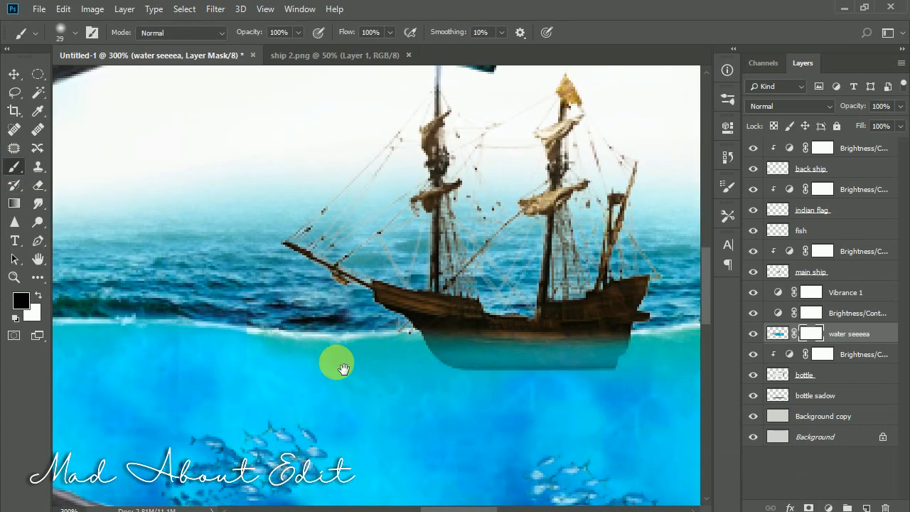
pyautogui.scroll(-3, 349, 374)
pyautogui.hscroll(5, 349, 374)
pyautogui.hotkey('ctrl', '+')
pyautogui.moveTo(350, 375); pyautogui.dragTo(365, 294)
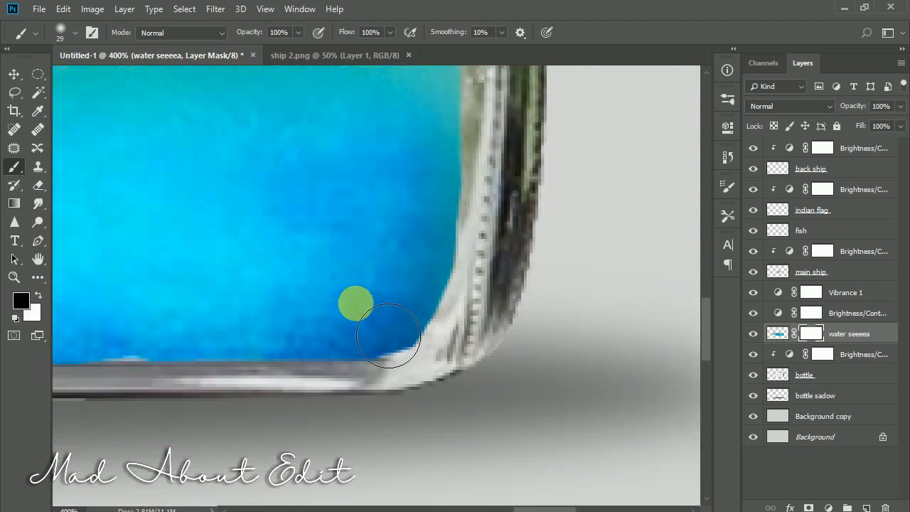
pyautogui.press('[')
pyautogui.press('[')
pyautogui.press('[')
pyautogui.press('[')
pyautogui.moveTo(481, 182)
pyautogui.mouseDown()
pyautogui.moveTo(473, 264)
pyautogui.moveTo(449, 337)
pyautogui.mouseUp()
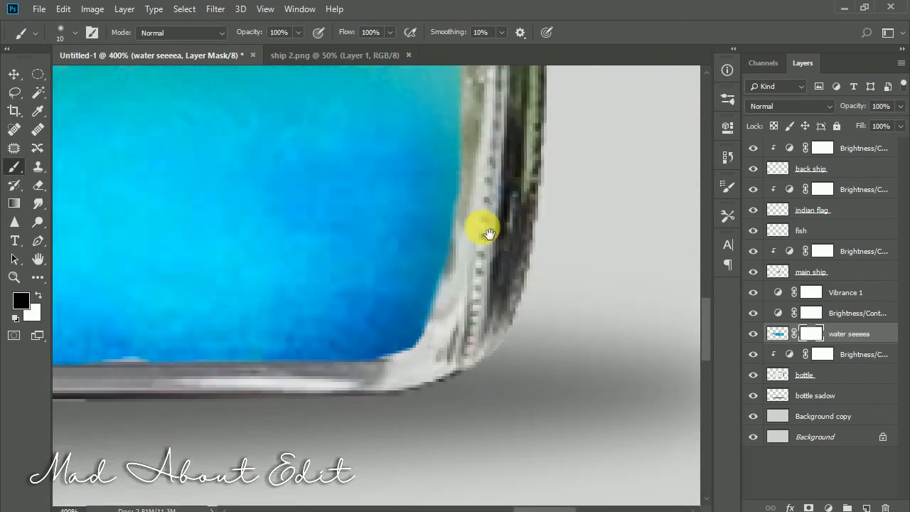
# Soften the water's edge further around the bottle's lower end corner on the layer mask with a 25 px black brush.
pyautogui.moveTo(489, 231); pyautogui.dragTo(489, 303)
pyautogui.press(']')
pyautogui.press(']')
pyautogui.press(']')
pyautogui.moveTo(489, 162); pyautogui.dragTo(489, 337)
pyautogui.moveTo(498, 345); pyautogui.dragTo(581, 215)
pyautogui.moveTo(396, 326); pyautogui.dragTo(481, 310)
pyautogui.moveTo(413, 344); pyautogui.dragTo(541, 344)
# Set the brush opacity to 85% and mask the water's lower edge along the bottle's base beneath the fish.
pyautogui.moveTo(244, 32); pyautogui.dragTo(234, 35)
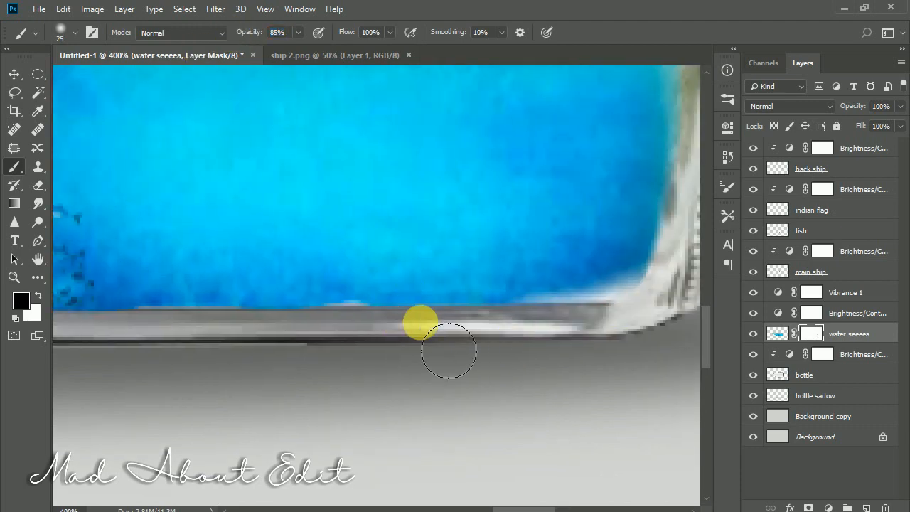
pyautogui.moveTo(420, 325); pyautogui.dragTo(589, 322)
pyautogui.moveTo(390, 325)
pyautogui.mouseDown()
pyautogui.moveTo(557, 316)
pyautogui.moveTo(532, 344)
pyautogui.mouseUp()
pyautogui.moveTo(342, 352)
pyautogui.mouseDown()
pyautogui.moveTo(570, 349)
pyautogui.moveTo(558, 354)
pyautogui.mouseUp()
pyautogui.moveTo(315, 350); pyautogui.dragTo(617, 351)
pyautogui.moveTo(345, 351); pyautogui.dragTo(616, 351)
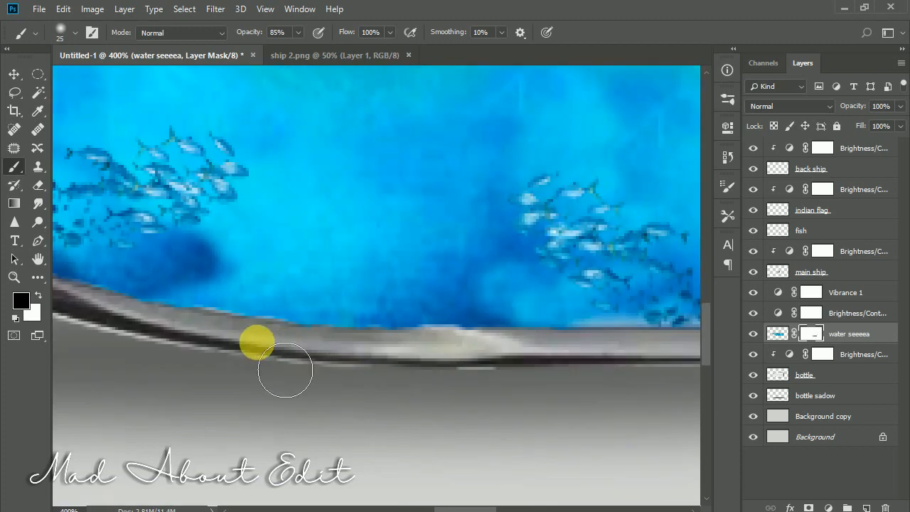
pyautogui.moveTo(256, 342); pyautogui.dragTo(619, 362)
pyautogui.moveTo(316, 338)
pyautogui.mouseDown()
pyautogui.moveTo(587, 357)
pyautogui.moveTo(524, 369)
pyautogui.mouseUp()
pyautogui.moveTo(551, 396); pyautogui.dragTo(694, 411)
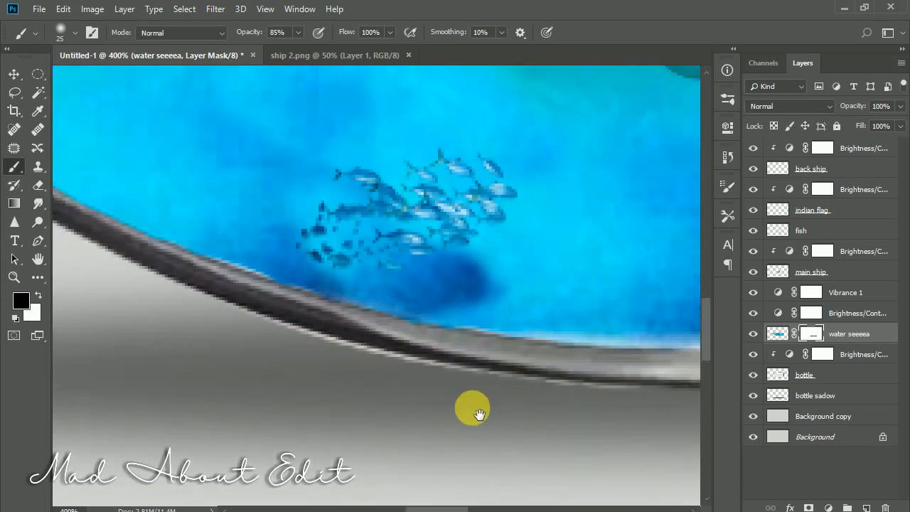
# Mask the water's edge along the bottle's lower curved shoulder up to the neck with the 85% opacity brush.
pyautogui.moveTo(476, 415); pyautogui.dragTo(598, 463)
pyautogui.moveTo(266, 320)
pyautogui.mouseDown()
pyautogui.moveTo(353, 367)
pyautogui.moveTo(558, 426)
pyautogui.mouseUp()
pyautogui.moveTo(364, 377); pyautogui.dragTo(562, 474)
pyautogui.moveTo(243, 300); pyautogui.dragTo(637, 471)
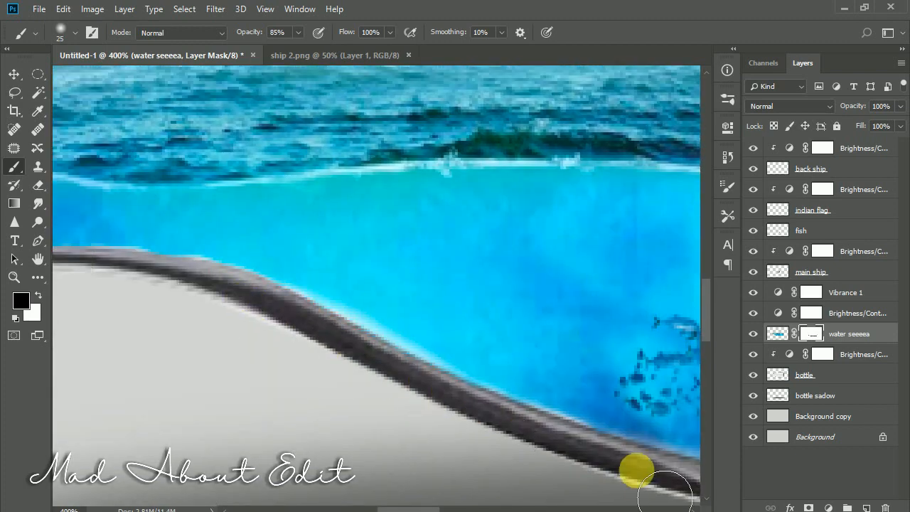
pyautogui.moveTo(118, 308); pyautogui.dragTo(424, 359)
pyautogui.moveTo(310, 325)
pyautogui.mouseDown()
pyautogui.moveTo(457, 331)
pyautogui.moveTo(638, 395)
pyautogui.mouseUp()
pyautogui.hotkey('ctrl', '0')
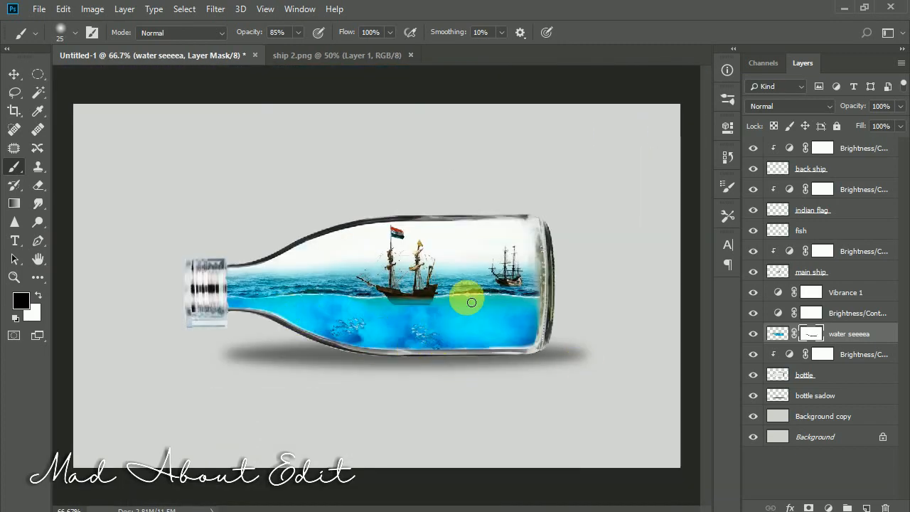
# Close the ship 2.png document and select the topmost Brightness/Contrast layer in the bottle composition.
pyautogui.click(337, 55)
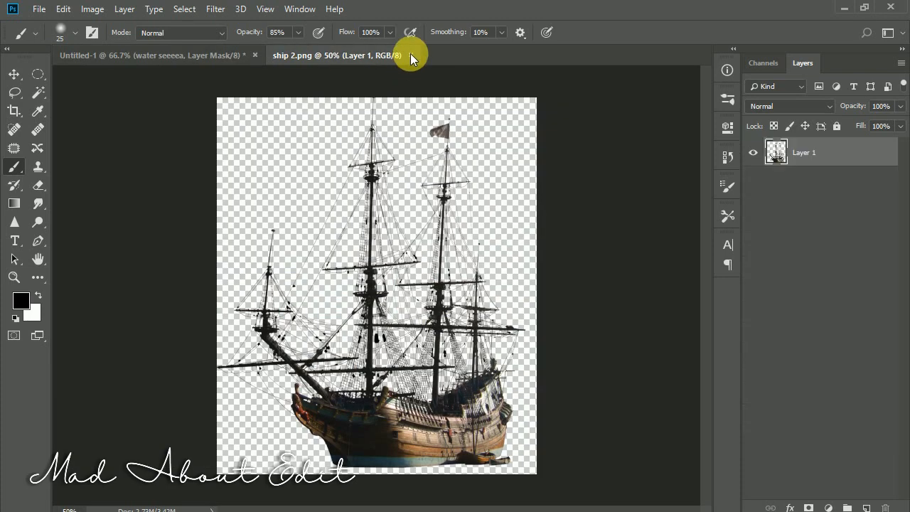
pyautogui.click(410, 55)
pyautogui.click(863, 148)
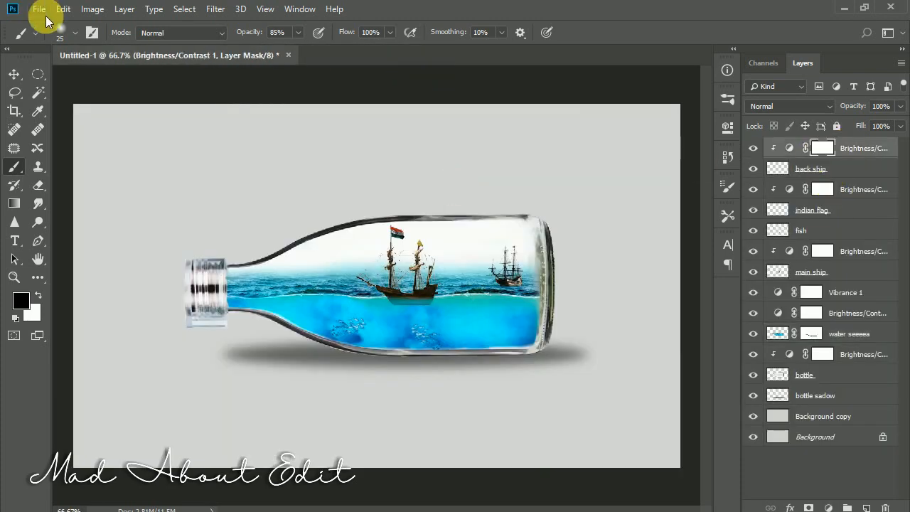
# Open eeee.png and copy its water ripple into the bottle composition as a new layer on top.
pyautogui.click(44, 13)
pyautogui.click(51, 37)
pyautogui.click(542, 309)
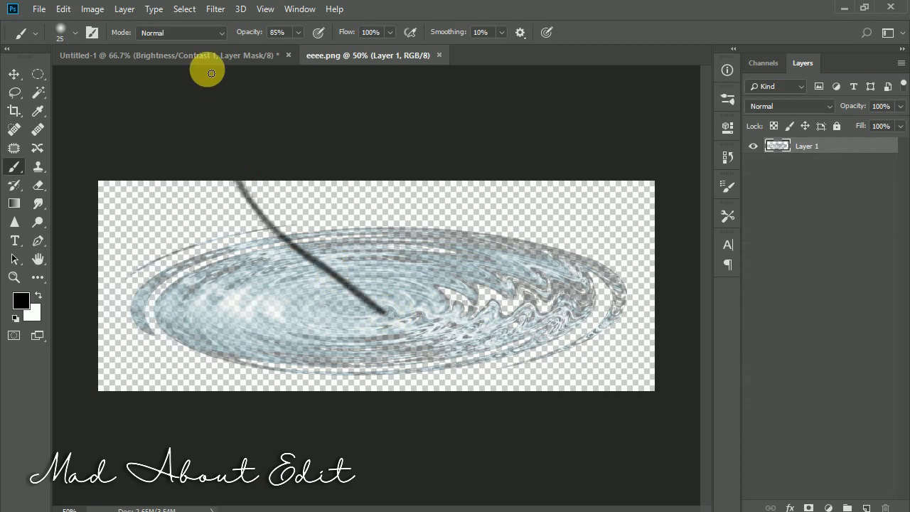
pyautogui.press('v')
pyautogui.moveTo(294, 234); pyautogui.dragTo(443, 321)
pyautogui.hotkey('ctrl', '1')
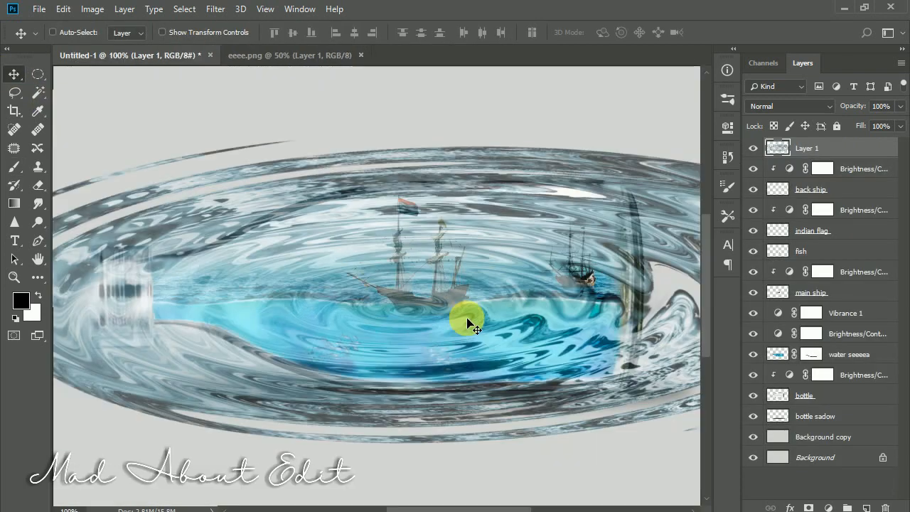
# Transform the ripple to about 16.19% width and -5.13% height, placing it around the main ship's hull at the waterline.
pyautogui.hotkey('ctrl', 't')
pyautogui.moveTo(392, 268); pyautogui.dragTo(553, 311)
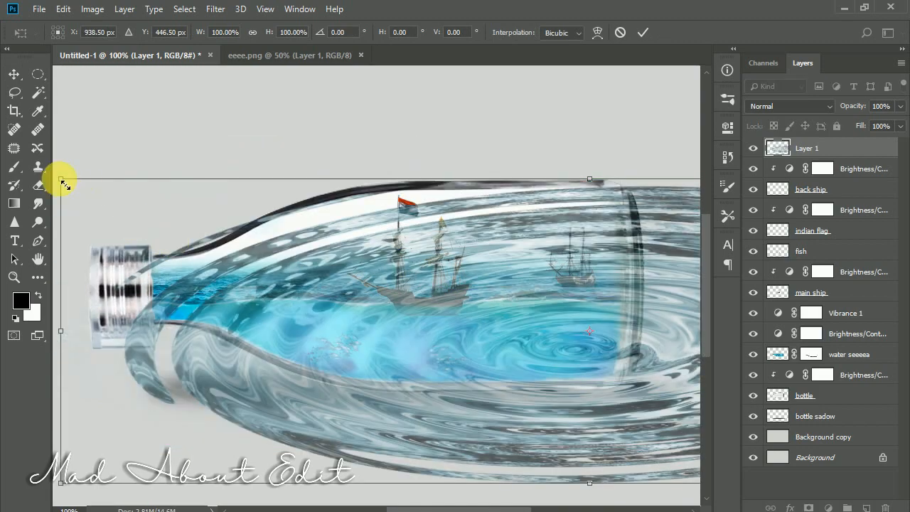
pyautogui.moveTo(61, 179); pyautogui.dragTo(432, 348)
pyautogui.moveTo(487, 372); pyautogui.dragTo(503, 387)
pyautogui.hotkey('ctrl', '+')
pyautogui.hotkey('ctrl', '+')
pyautogui.moveTo(455, 371); pyautogui.dragTo(359, 297)
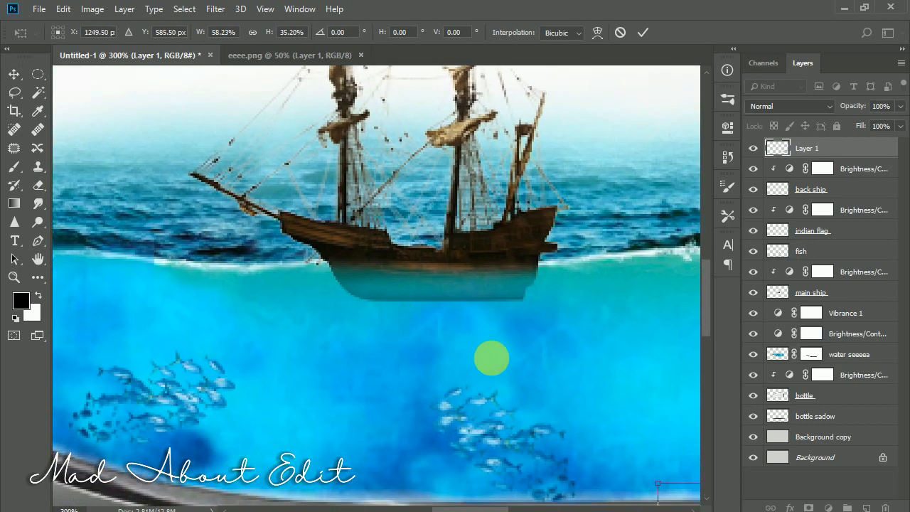
pyautogui.moveTo(668, 502); pyautogui.dragTo(264, 260)
pyautogui.moveTo(483, 285); pyautogui.dragTo(151, 144)
pyautogui.moveTo(187, 176); pyautogui.dragTo(141, 257)
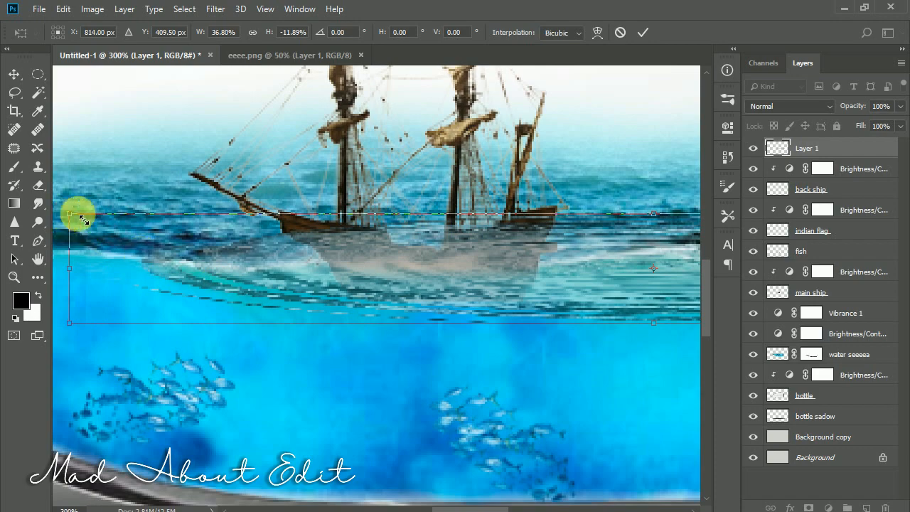
pyautogui.moveTo(70, 214); pyautogui.dragTo(285, 277)
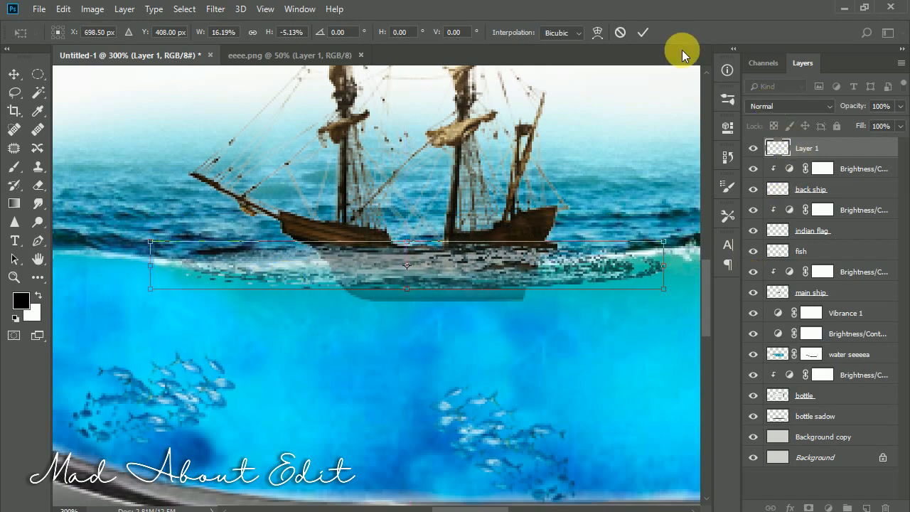
pyautogui.click(642, 32)
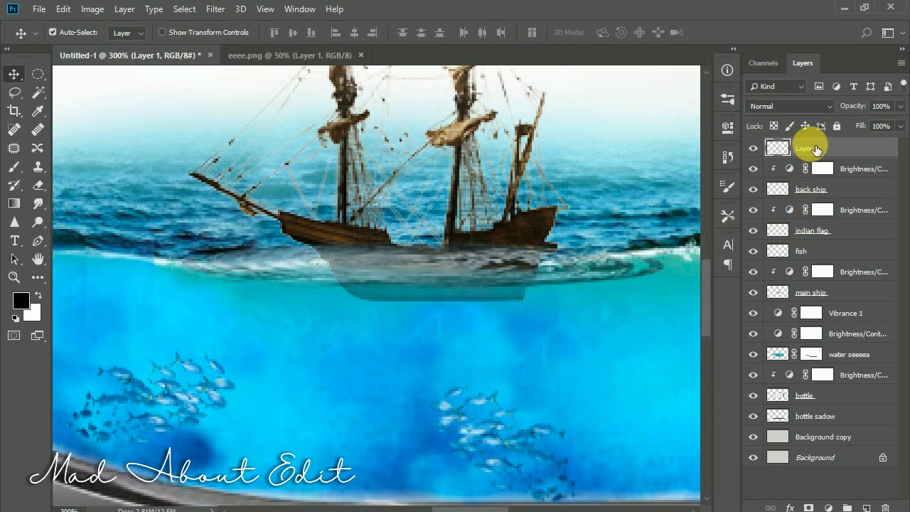
# Move the ripple layer directly beneath the main ship layer and set its blend mode to Screen.
pyautogui.moveTo(816, 150); pyautogui.dragTo(776, 300)
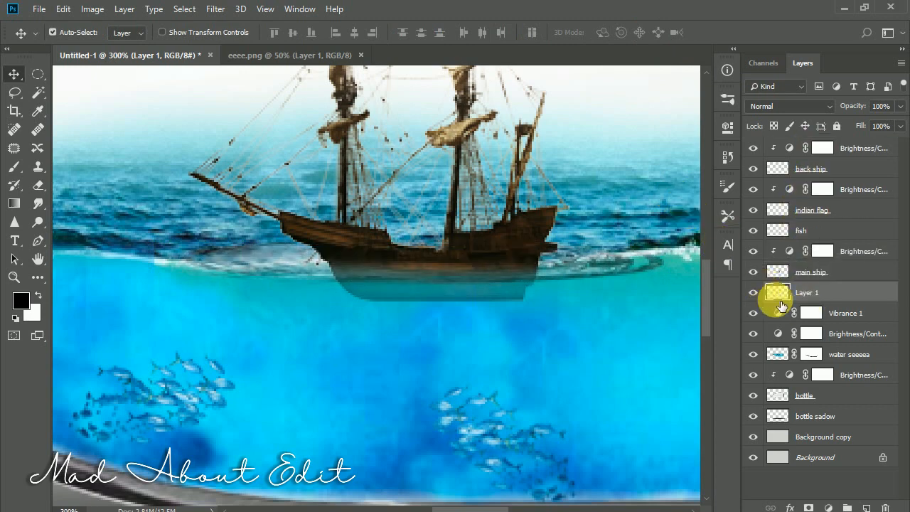
pyautogui.hotkey('ctrl', '-')
pyautogui.hotkey('ctrl', '-')
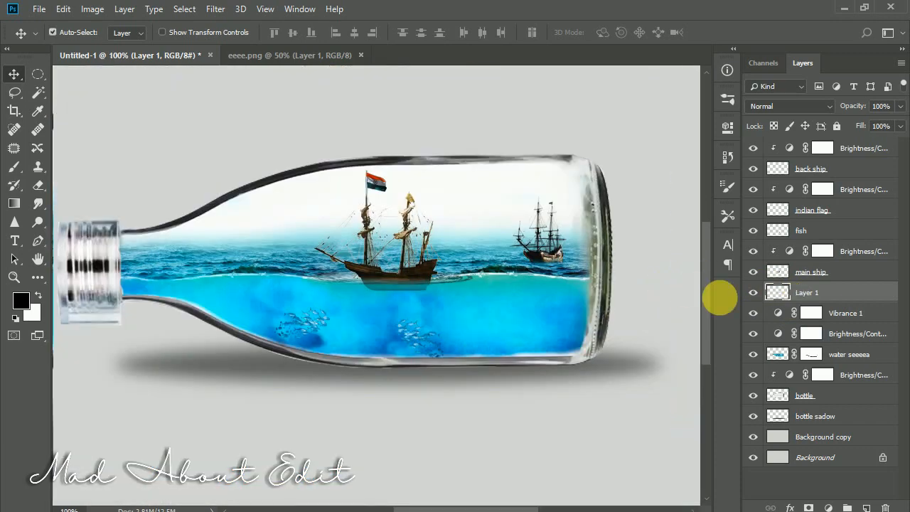
pyautogui.click(805, 105)
pyautogui.click(776, 224)
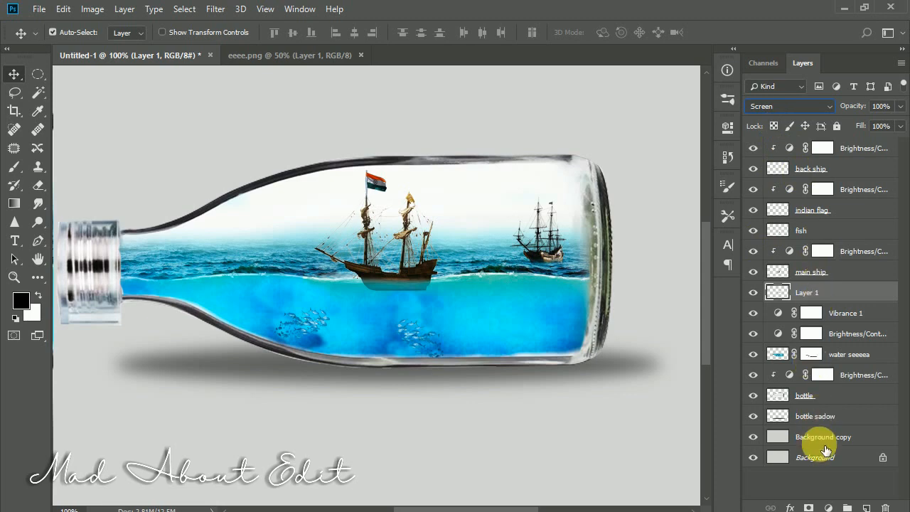
# Add a Brightness/Contrast adjustment clipped to the ripple layer with brightness -39 and contrast 76.
pyautogui.click(828, 507)
pyautogui.click(802, 303)
pyautogui.hotkey('ctrl', 'alt', 'g')
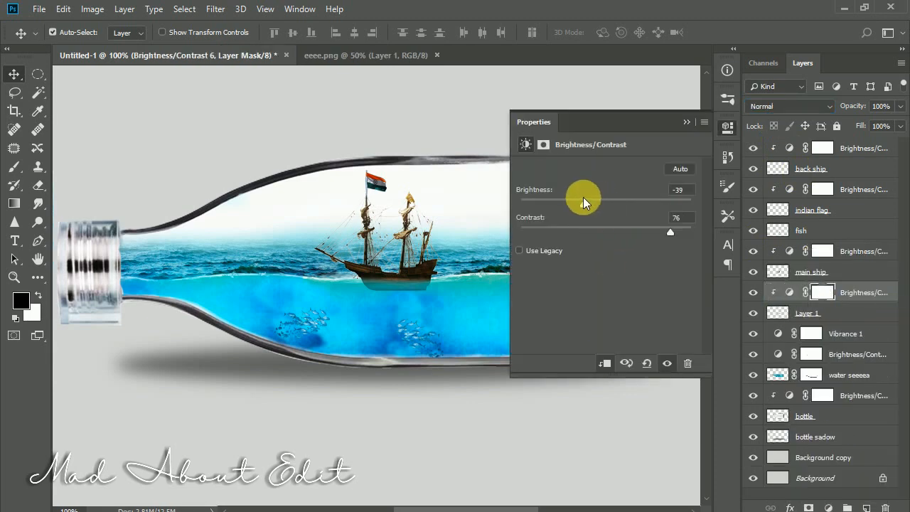
pyautogui.click(686, 121)
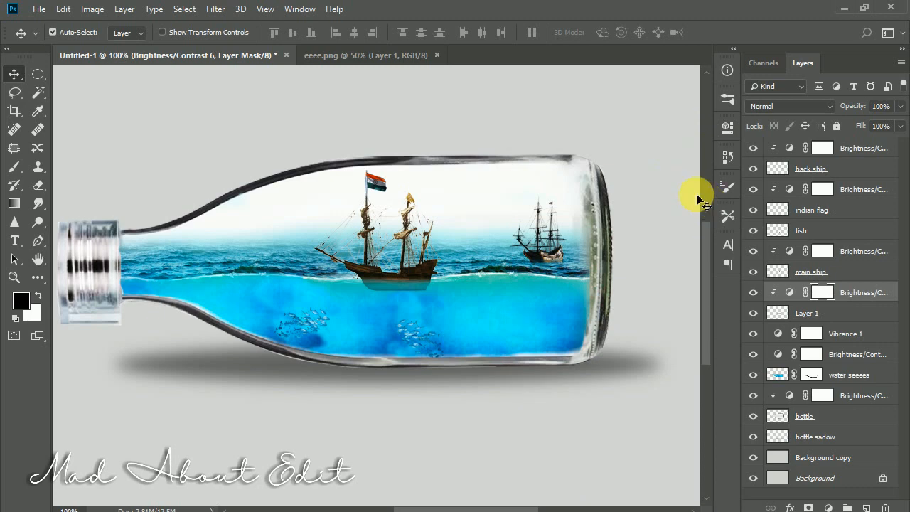
# Compare the composition with and without the water layer, and examine the water mask's edge at the bottle's neck.
pyautogui.click(756, 375)
pyautogui.click(756, 375)
pyautogui.click(811, 374)
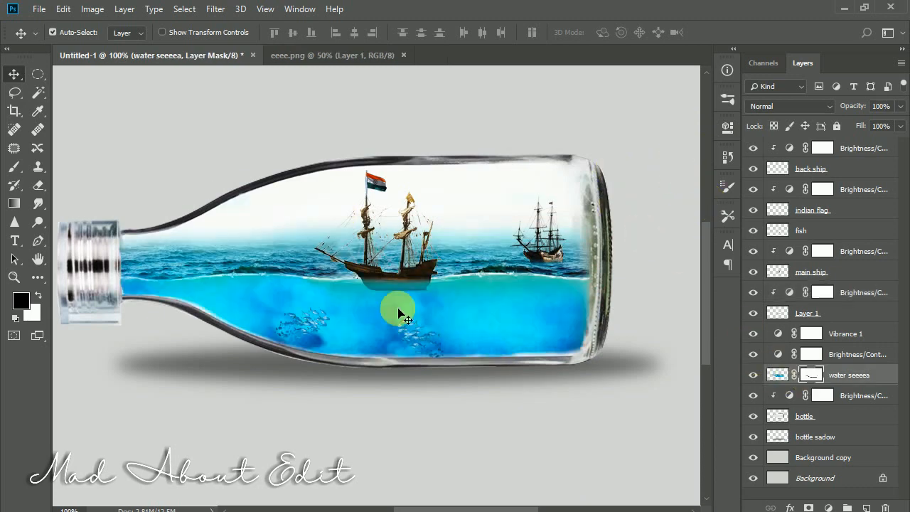
pyautogui.click(14, 167)
pyautogui.hotkey('ctrl', '+')
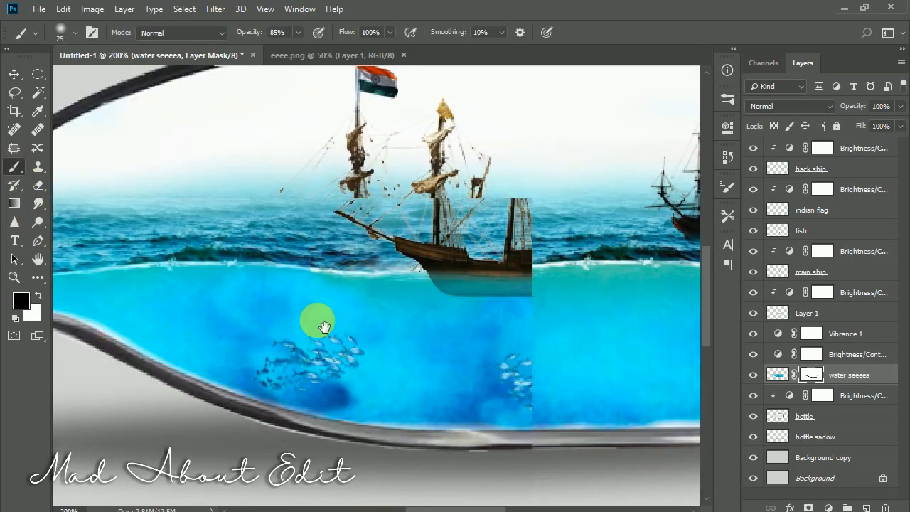
pyautogui.moveTo(315, 319); pyautogui.dragTo(441, 344)
pyautogui.moveTo(237, 296); pyautogui.dragTo(252, 298)
pyautogui.hotkey('ctrl', '+')
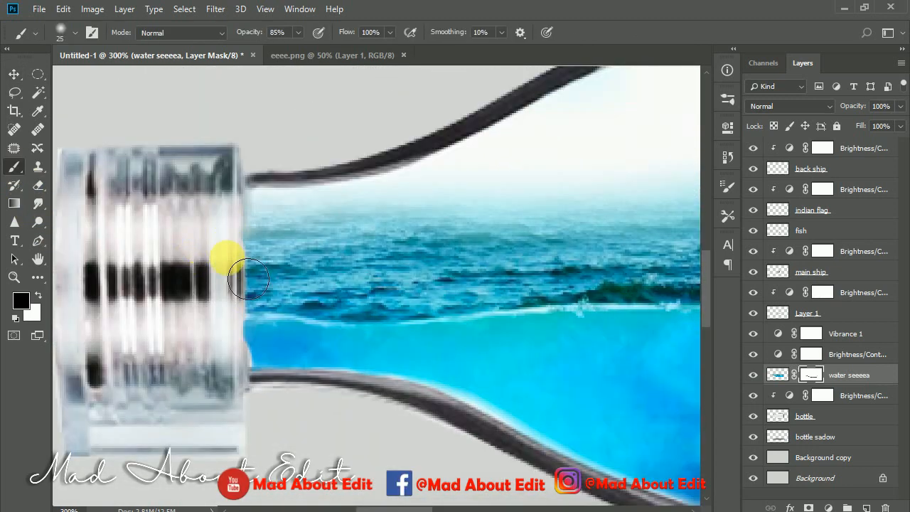
pyautogui.hotkey('ctrl', '-')
pyautogui.hotkey('ctrl', '-')
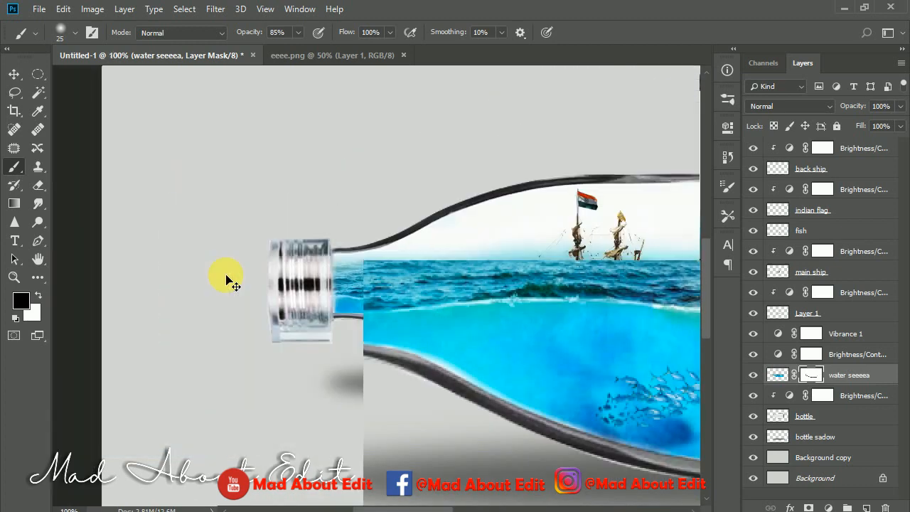
pyautogui.hotkey('ctrl', '-')
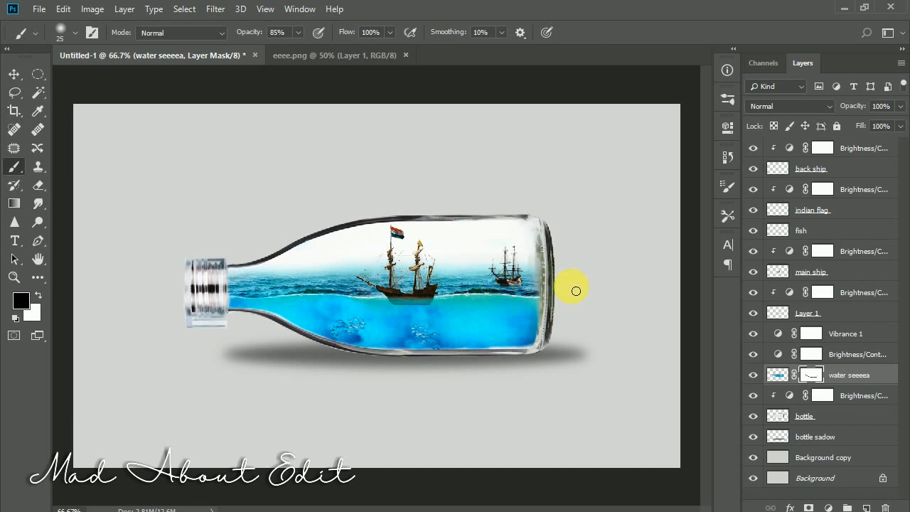
# Shrink the Indian flag slightly and reposition it a little lower on the main ship's front mast.
pyautogui.click(808, 208)
pyautogui.hotkey('ctrl', 't')
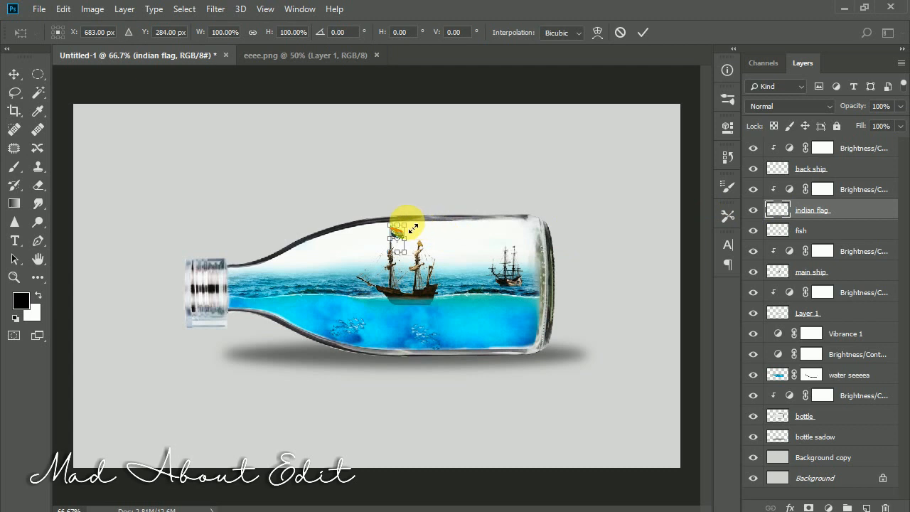
pyautogui.click(643, 32)
pyautogui.press('b')
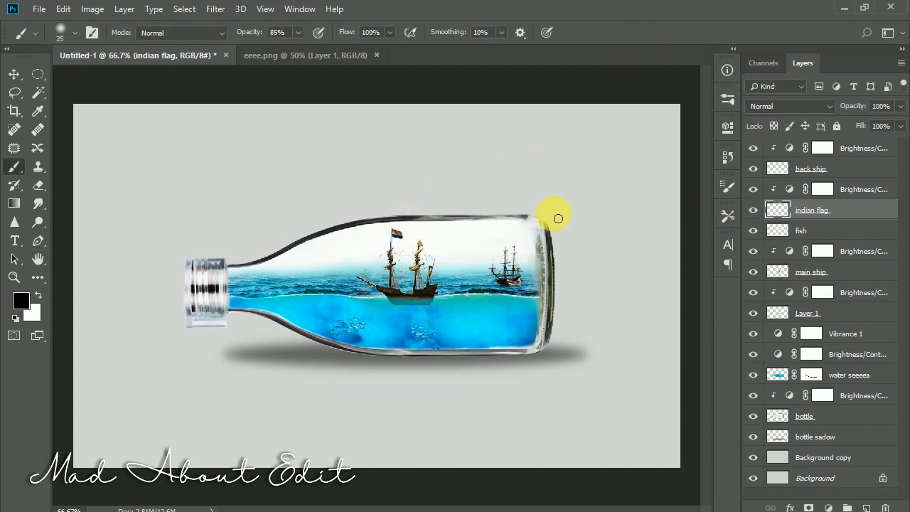
pyautogui.click(14, 74)
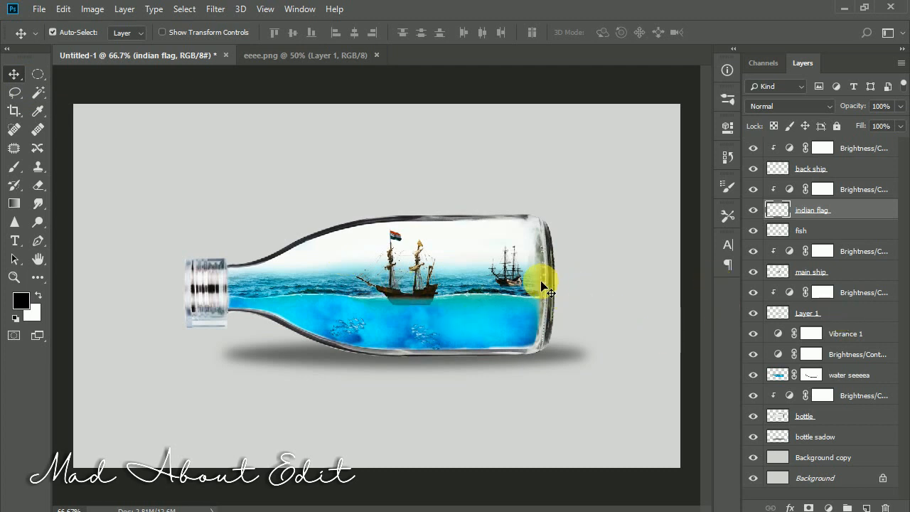
# Add a Solid Color fill layer in gray #8b8a8a above the Background copy layer.
pyautogui.click(874, 153)
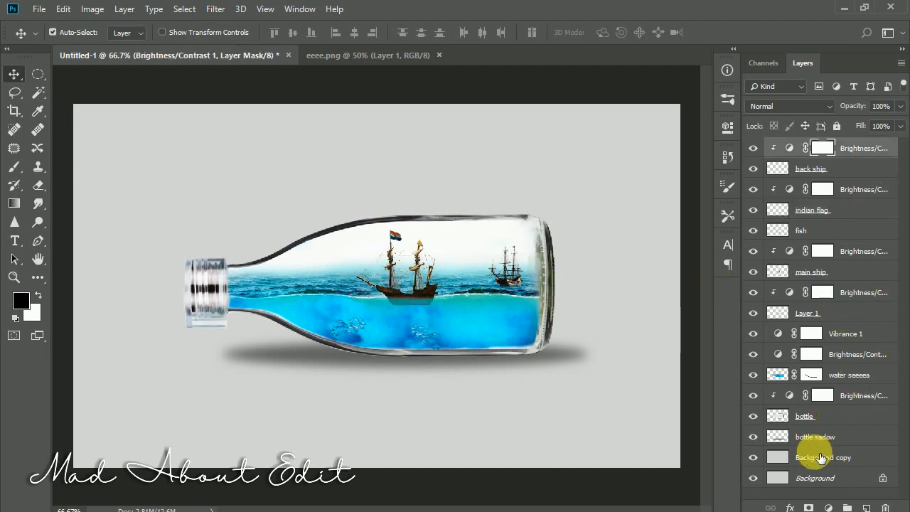
pyautogui.click(818, 457)
pyautogui.click(828, 507)
pyautogui.click(808, 256)
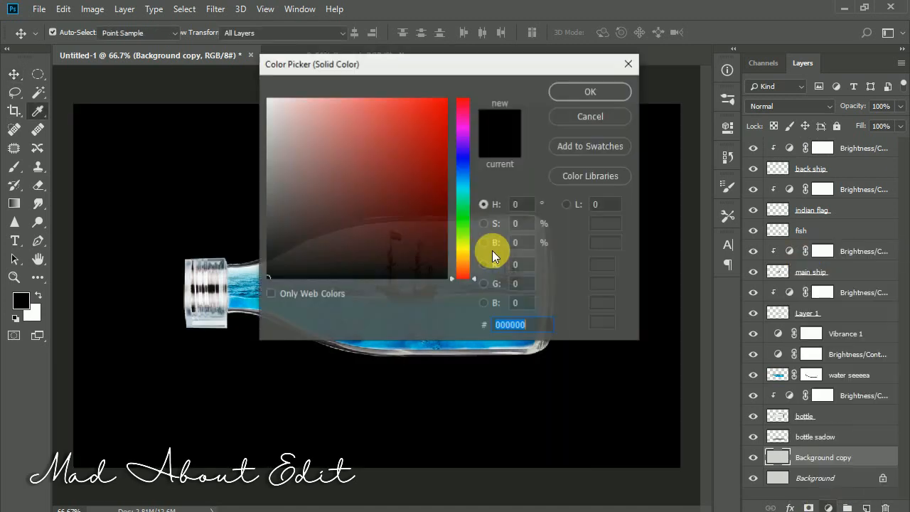
pyautogui.moveTo(506, 158); pyautogui.dragTo(497, 183)
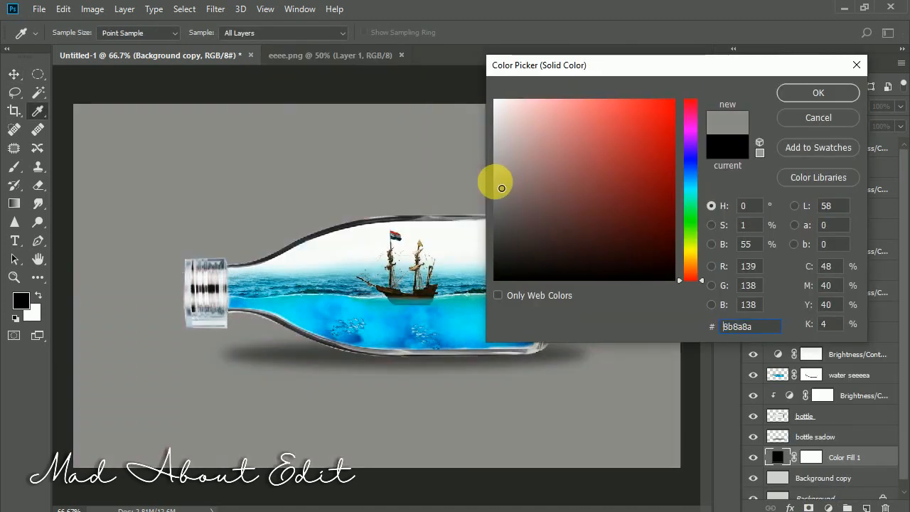
pyautogui.click(817, 93)
# Add a reversed radial Gradient Fill layer at a -33.69° angle above the gray fill, with layer opacity at 67%.
pyautogui.click(828, 508)
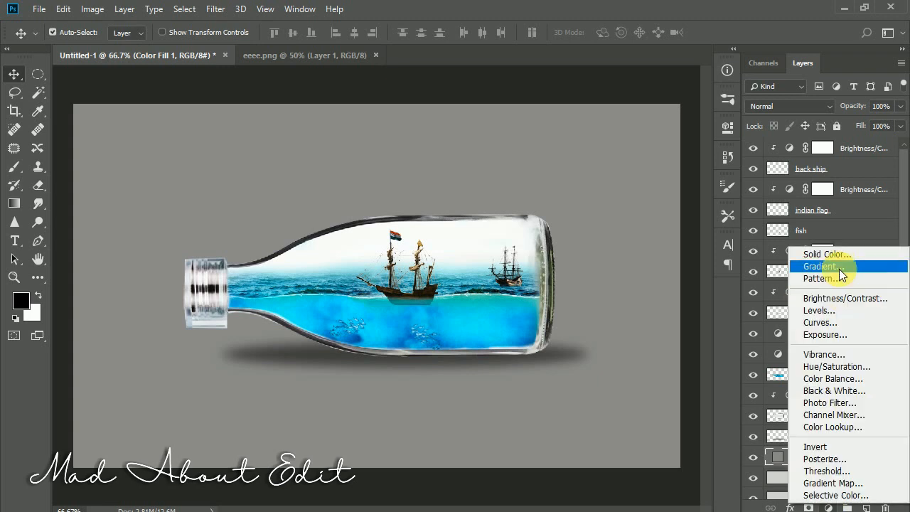
pyautogui.click(838, 267)
pyautogui.click(394, 219)
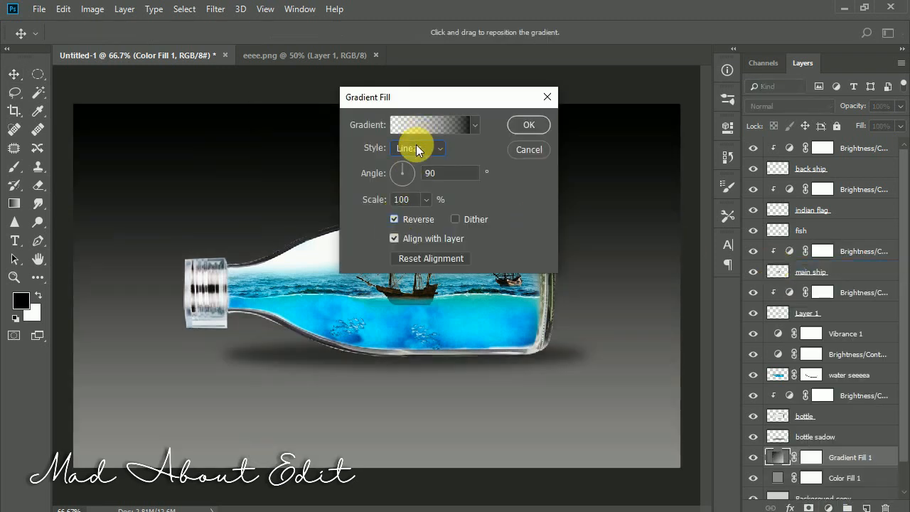
pyautogui.click(416, 146)
pyautogui.click(421, 175)
pyautogui.moveTo(405, 181); pyautogui.dragTo(411, 180)
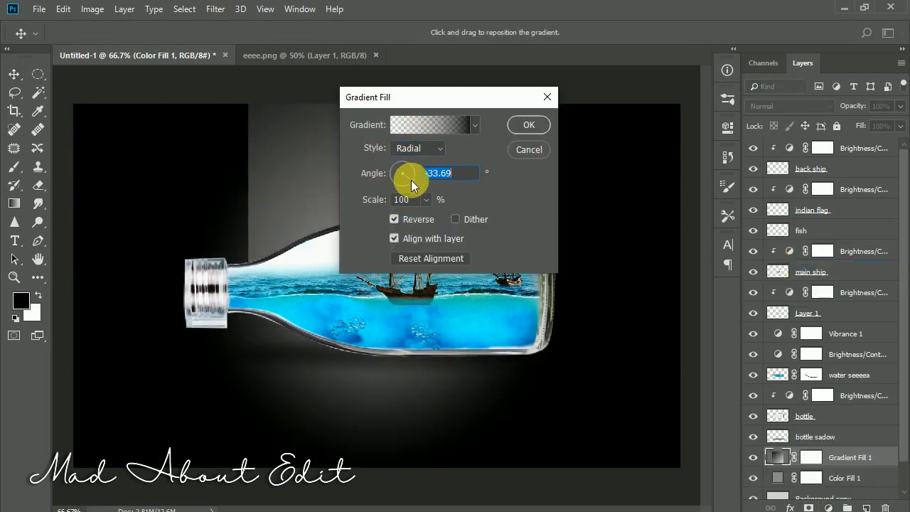
pyautogui.press('Return')
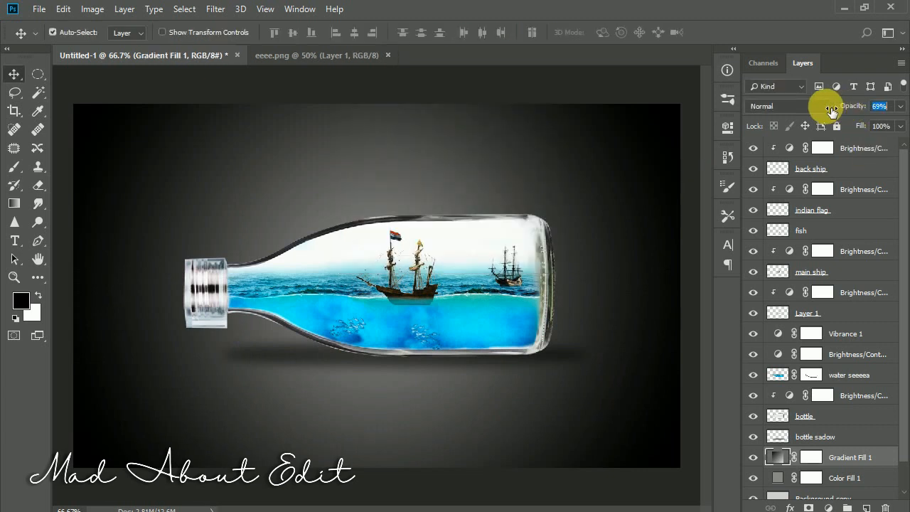
pyautogui.moveTo(832, 108); pyautogui.dragTo(863, 107)
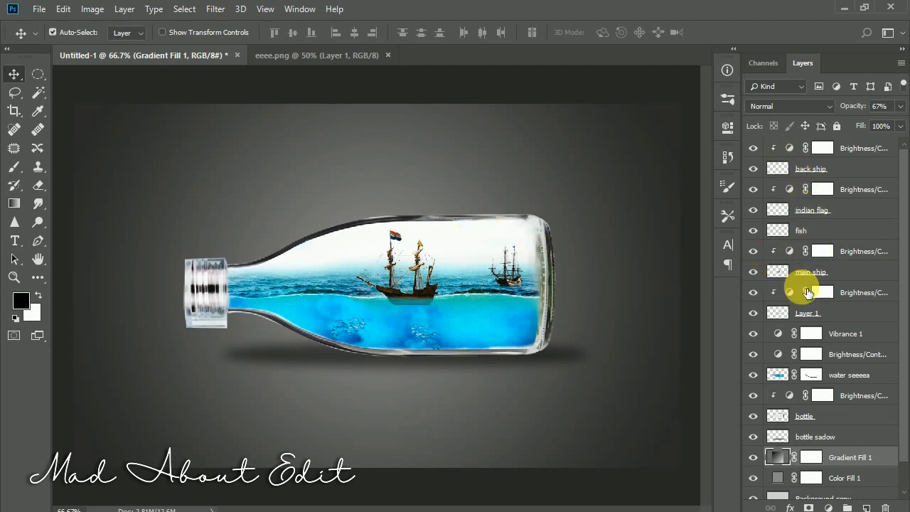
# Clip the Brightness/Contrast adjustment above the water to the water layer, with brightness -56 and contrast 15.
pyautogui.scroll(-1, 808, 359)
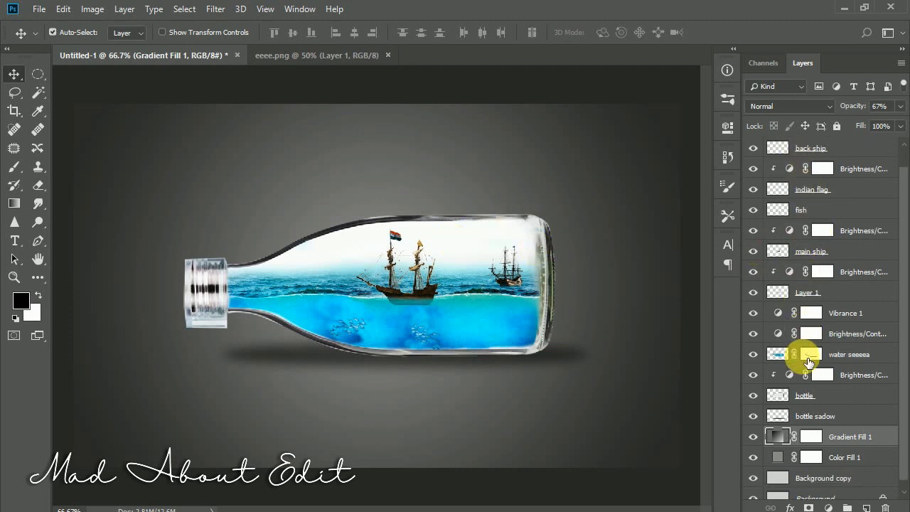
pyautogui.doubleClick(781, 331)
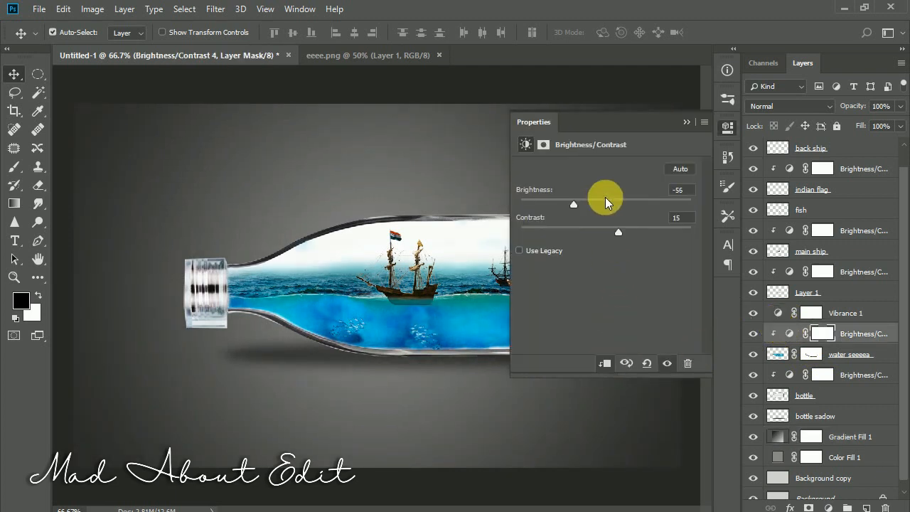
pyautogui.click(686, 122)
# Adjust the main ship's clipped Brightness/Contrast layer to brightness -4 and contrast 55.
pyautogui.doubleClick(790, 230)
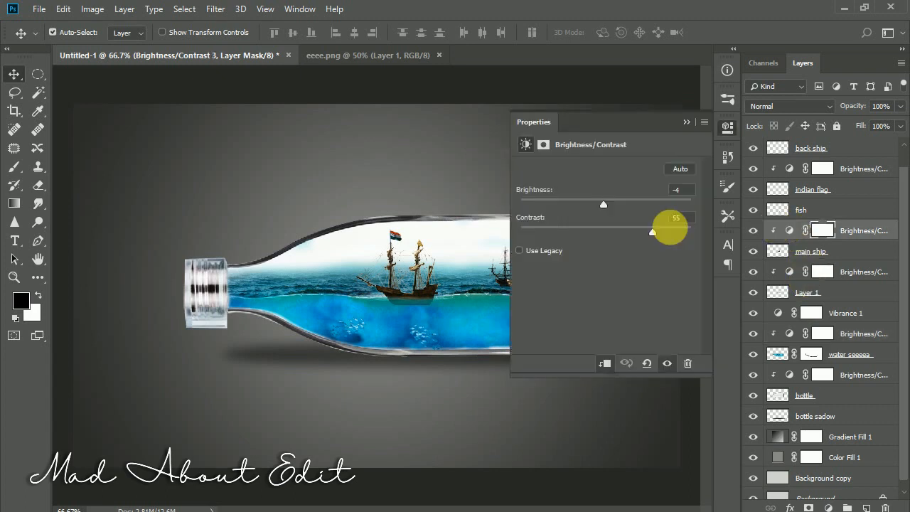
pyautogui.click(686, 121)
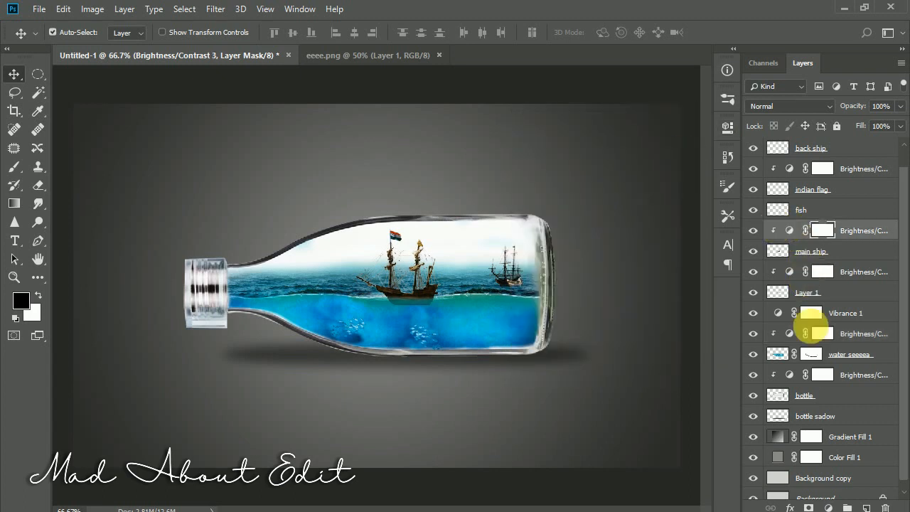
pyautogui.scroll(-1, 777, 345)
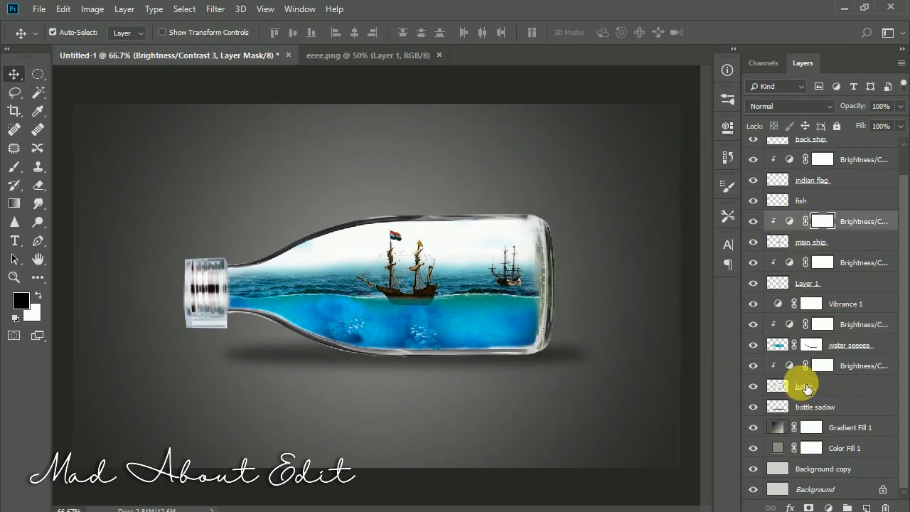
# Set the bottle's clipped Brightness/Contrast adjustment to brightness -54 and contrast 93.
pyautogui.doubleClick(788, 366)
pyautogui.moveTo(579, 204); pyautogui.dragTo(579, 204)
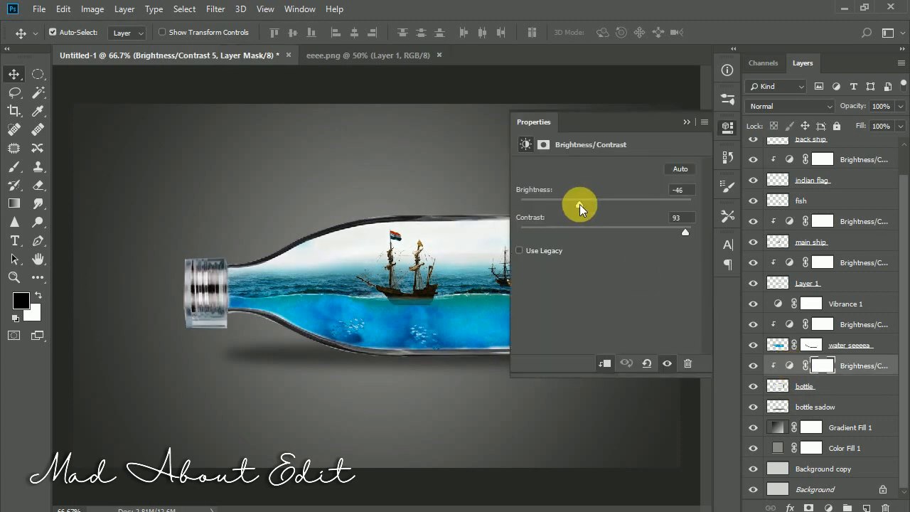
pyautogui.click(685, 123)
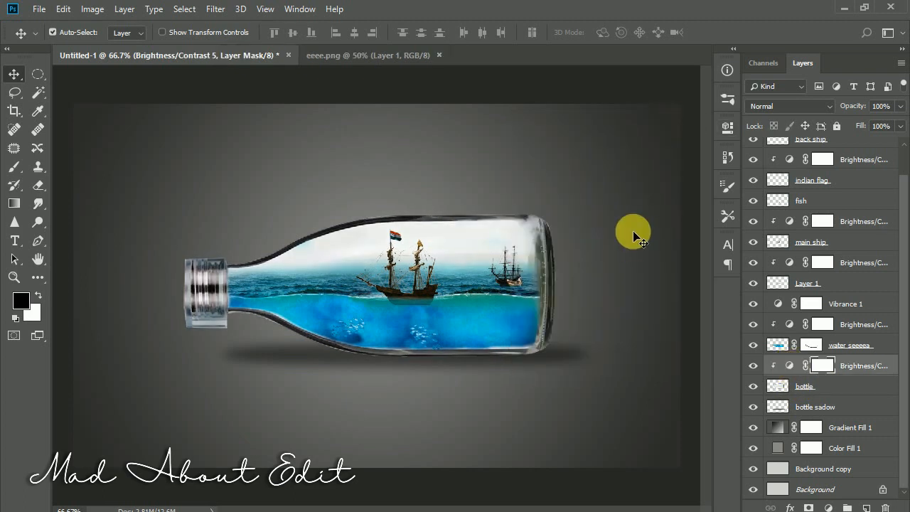
# On the bottle layer, start a Pen path at the neck and run it across the sea to the bottle's base and up its inner edge.
pyautogui.click(806, 388)
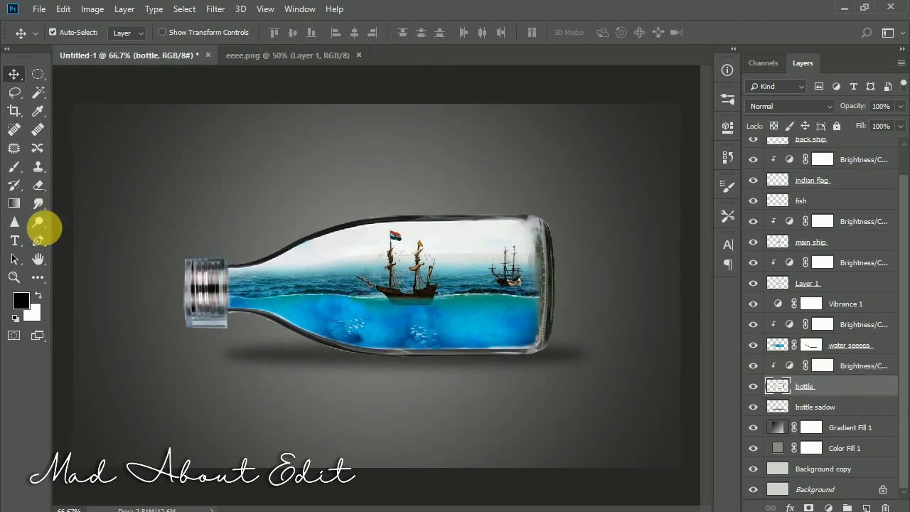
pyautogui.click(38, 240)
pyautogui.hotkey('ctrl', '+')
pyautogui.hotkey('ctrl', '+')
pyautogui.moveTo(240, 257); pyautogui.dragTo(493, 282)
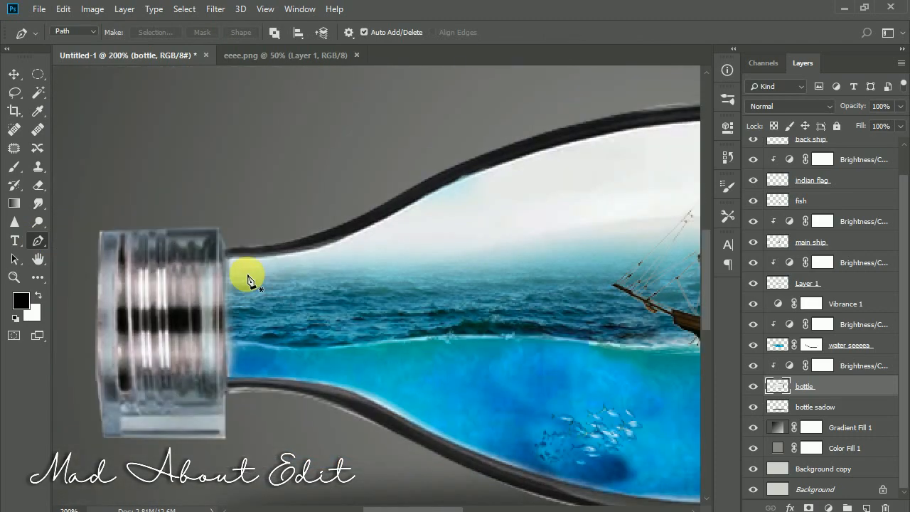
pyautogui.click(229, 292)
pyautogui.moveTo(611, 291); pyautogui.dragTo(85, 320)
pyautogui.click(566, 327)
pyautogui.moveTo(554, 189); pyautogui.dragTo(603, 207)
# Continue the Pen path along the inside of the upper glass wall, close it at the neck, and load it as a selection.
pyautogui.moveTo(390, 169); pyautogui.dragTo(246, 171)
pyautogui.moveTo(245, 170); pyautogui.dragTo(406, 173)
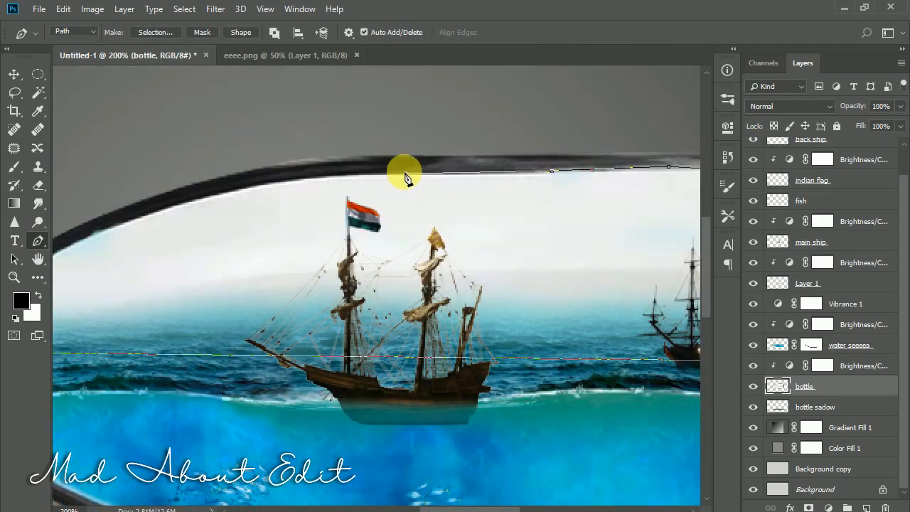
pyautogui.moveTo(279, 182); pyautogui.dragTo(238, 188)
pyautogui.moveTo(149, 216); pyautogui.dragTo(336, 179)
pyautogui.moveTo(163, 265); pyautogui.dragTo(363, 251)
pyautogui.moveTo(310, 256); pyautogui.dragTo(258, 264)
pyautogui.click(251, 263)
pyautogui.click(248, 296)
pyautogui.hotkey('ctrl', 'Return')
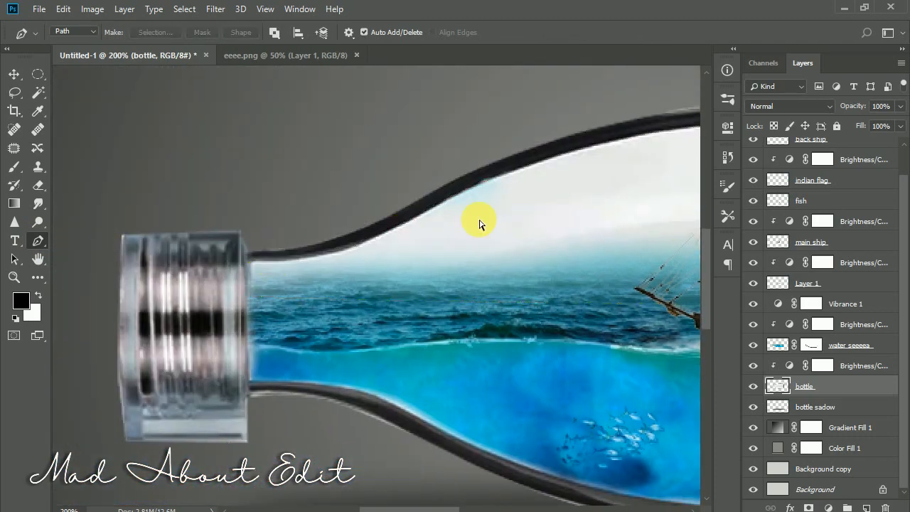
# Delete the selected white area above the sea from the bottle layer and deselect.
pyautogui.press('Delete')
pyautogui.hotkey('ctrl', 'd')
pyautogui.hotkey('ctrl', '-')
pyautogui.hotkey('ctrl', '-')
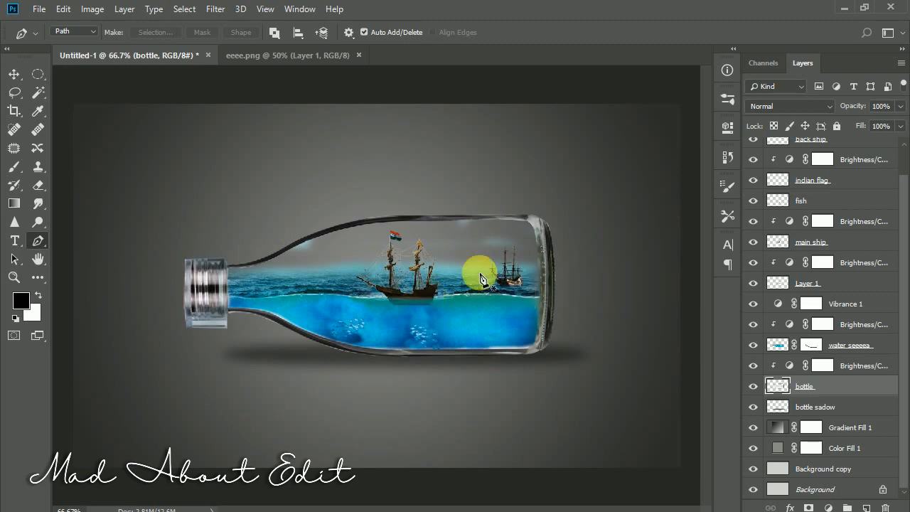
# Paint black on the water layer's mask to hide the leftover light patches beneath the bottle's upper wall and near its base.
pyautogui.click(754, 346)
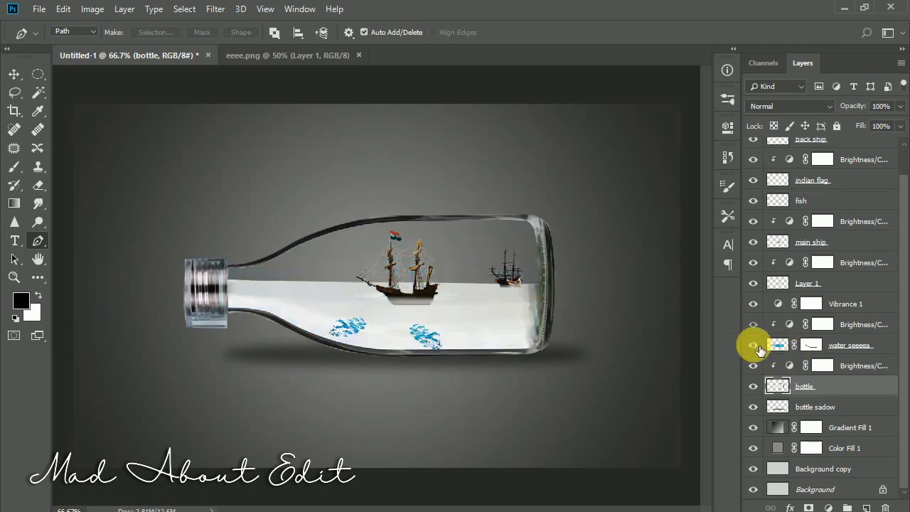
pyautogui.click(753, 346)
pyautogui.click(38, 185)
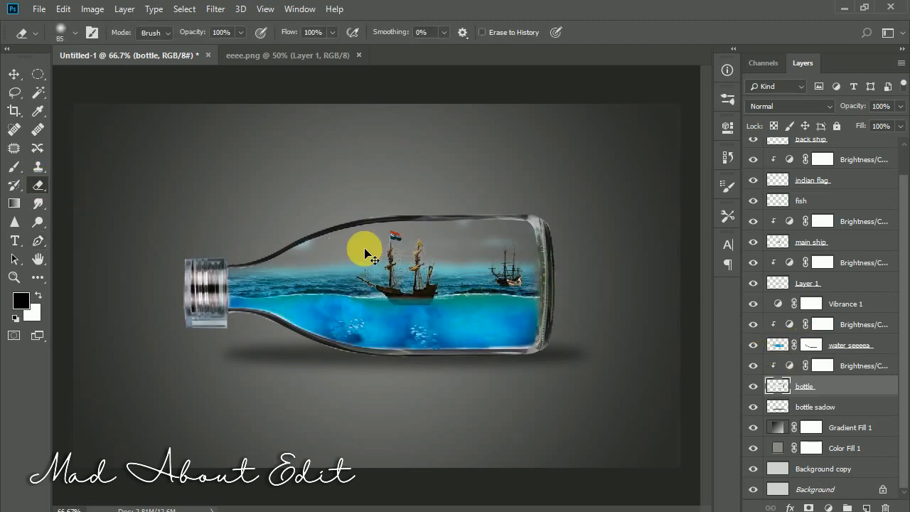
pyautogui.scroll(3, 362, 248)
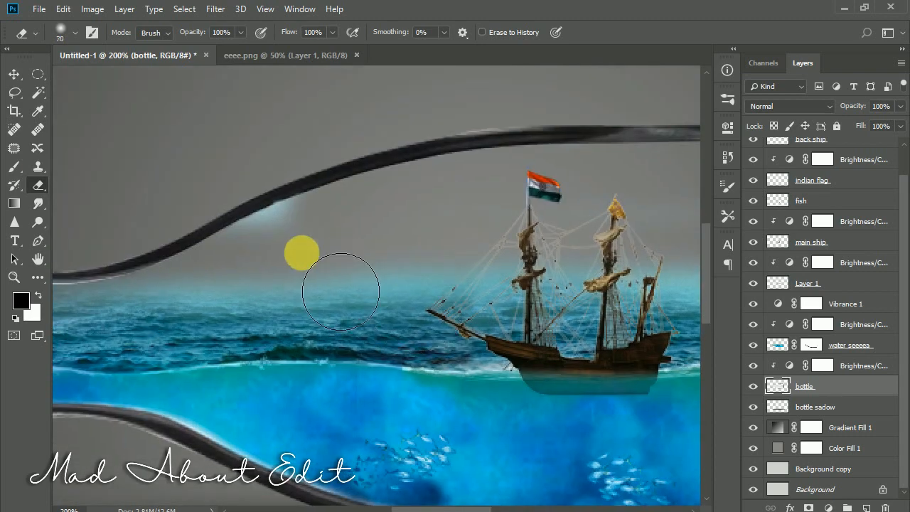
pyautogui.click(14, 167)
pyautogui.click(814, 348)
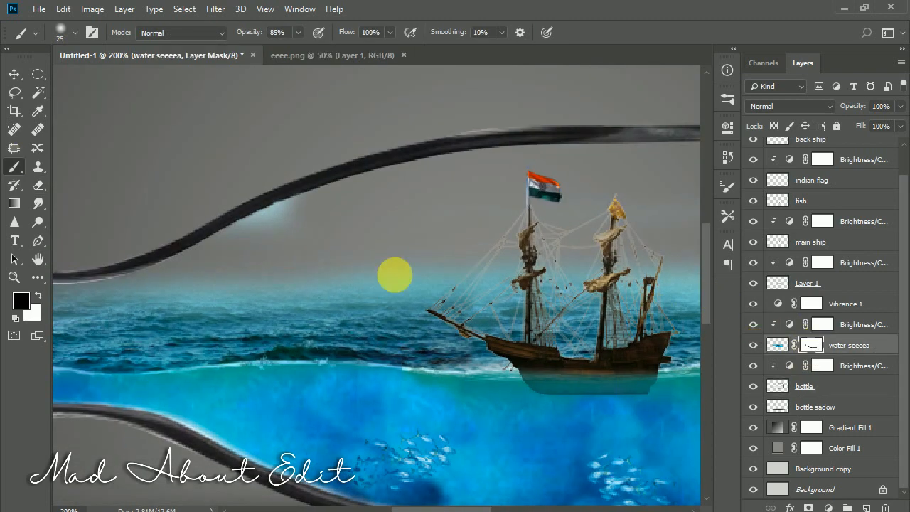
pyautogui.moveTo(550, 208); pyautogui.dragTo(311, 239)
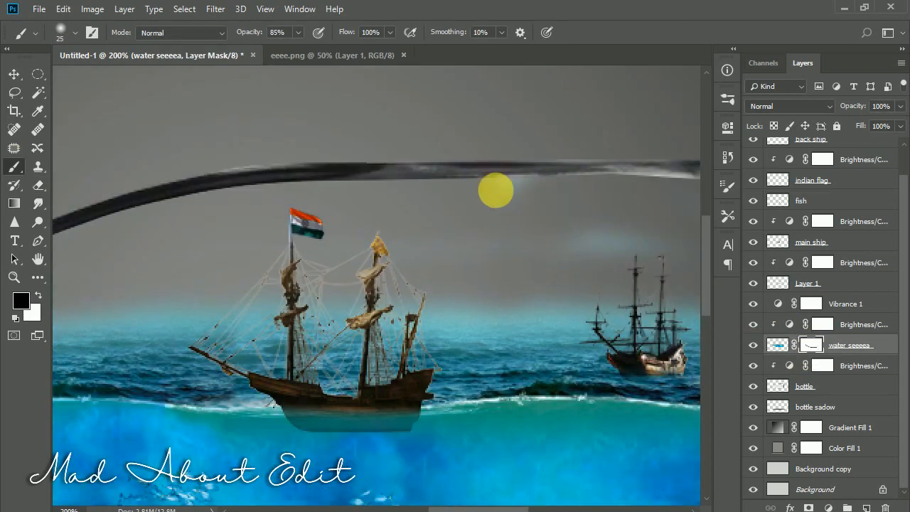
pyautogui.moveTo(579, 276); pyautogui.dragTo(640, 245)
pyautogui.moveTo(619, 243); pyautogui.dragTo(486, 250)
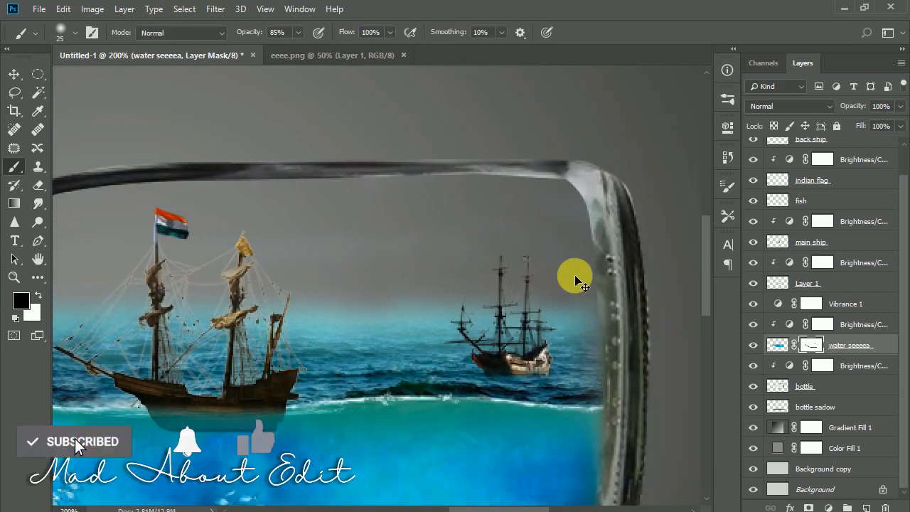
pyautogui.hotkey('ctrl', '-')
pyautogui.hotkey('ctrl', '-')
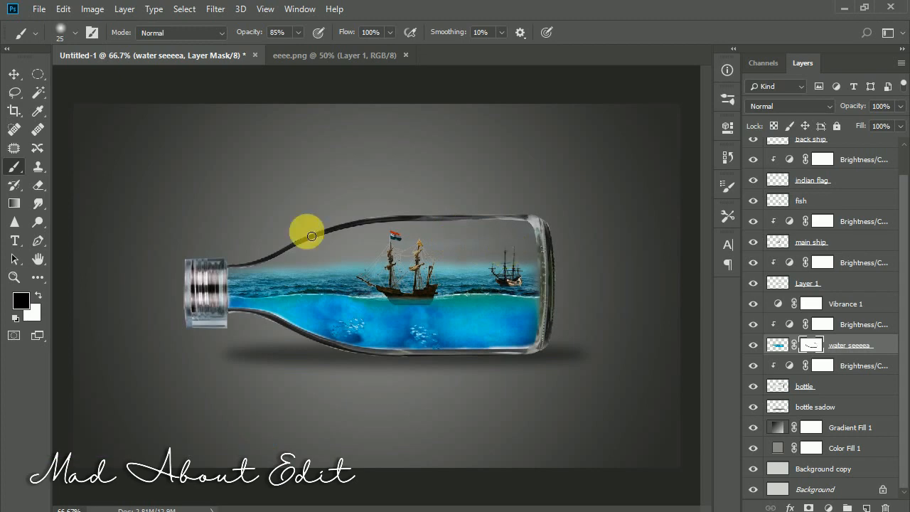
# Close eeee.png, select the topmost Brightness/Contrast layer, and open the flag photo images (6).jpeg.
pyautogui.click(365, 59)
pyautogui.click(405, 54)
pyautogui.click(853, 158)
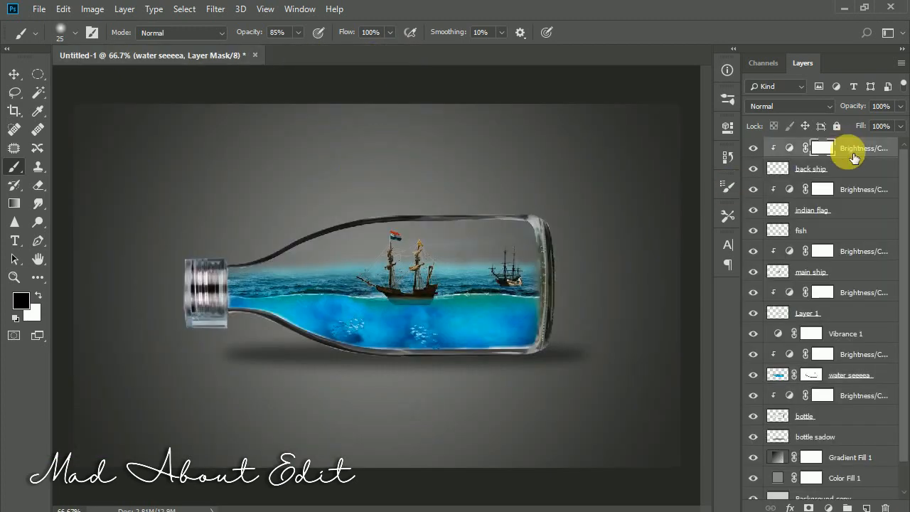
pyautogui.click(39, 8)
pyautogui.click(56, 37)
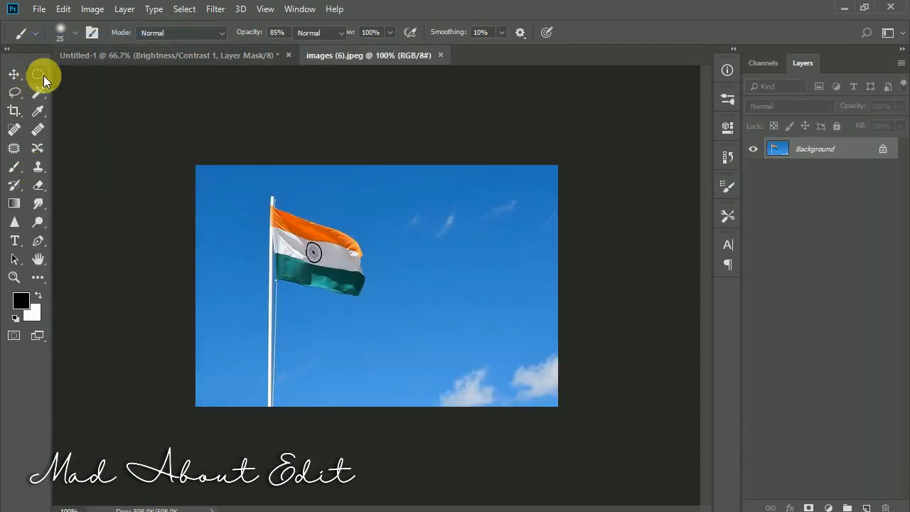
pyautogui.click(40, 75)
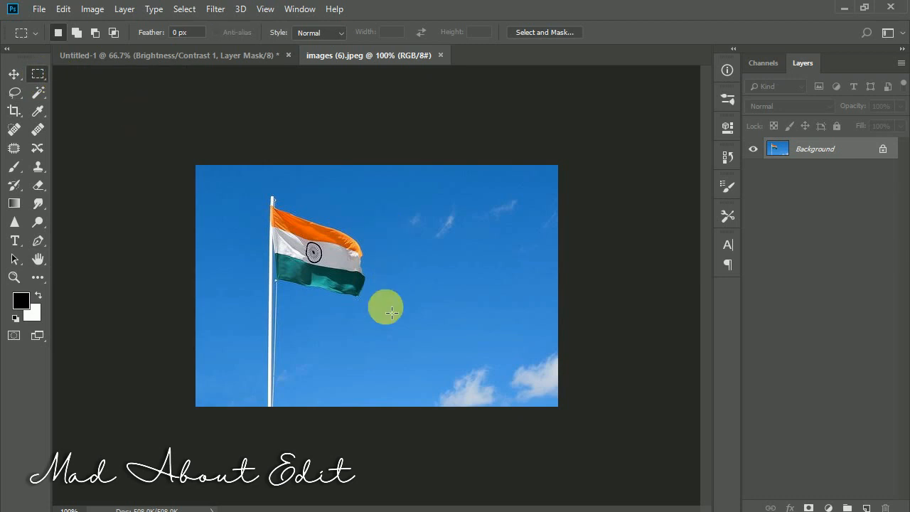
pyautogui.moveTo(371, 311); pyautogui.dragTo(565, 409)
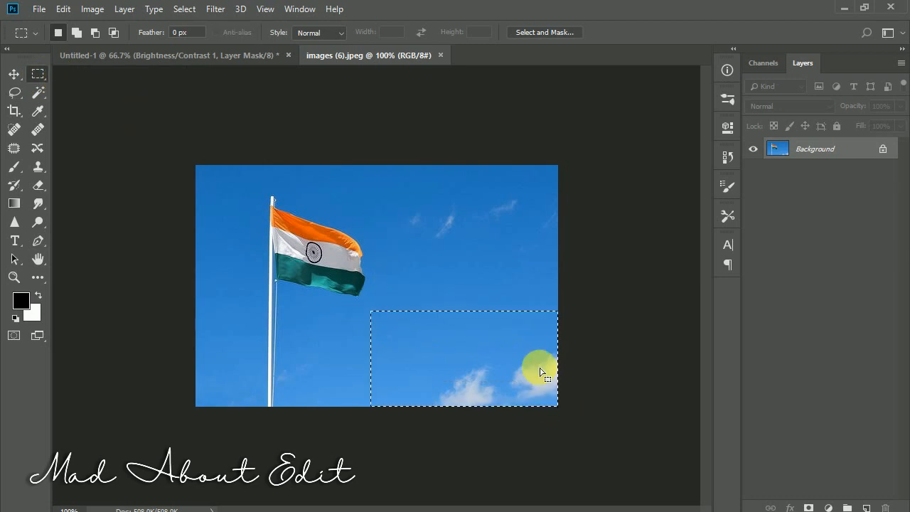
pyautogui.click(398, 360)
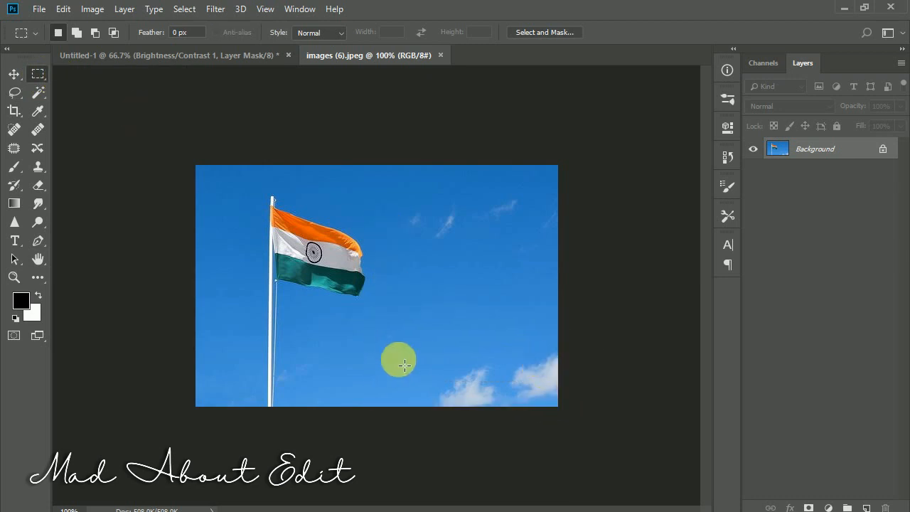
# Remove the flagpole below the flag with the Clone Stamp, sampling clear blue sky.
pyautogui.click(39, 168)
pyautogui.keyDown('alt'); pyautogui.click(366, 357); pyautogui.keyUp('alt')
pyautogui.press(']')
pyautogui.press(']')
pyautogui.press(']')
pyautogui.press(']')
pyautogui.press(']')
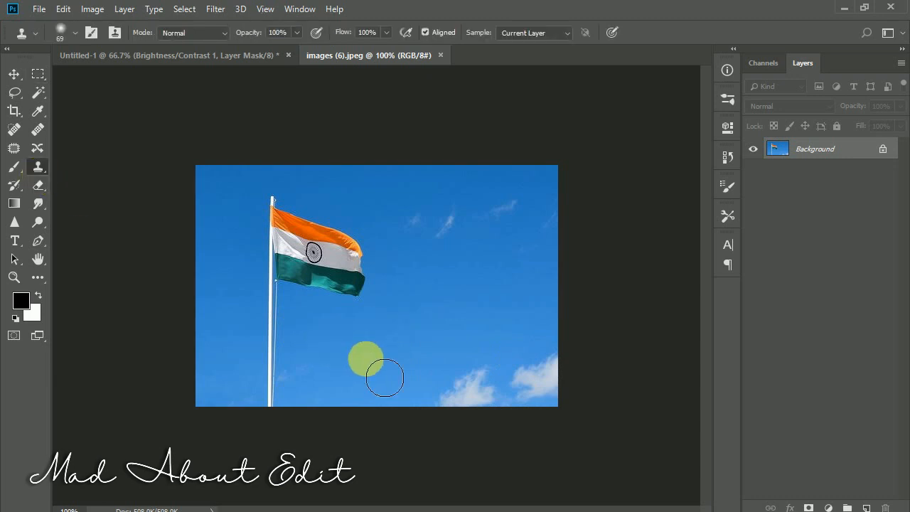
pyautogui.moveTo(271, 291); pyautogui.dragTo(271, 328)
pyautogui.moveTo(317, 364)
pyautogui.mouseDown()
pyautogui.moveTo(288, 401)
pyautogui.moveTo(303, 382)
pyautogui.mouseUp()
# Copy the full-width lower sky area of the photo to a new layer and hide the Background.
pyautogui.click(38, 75)
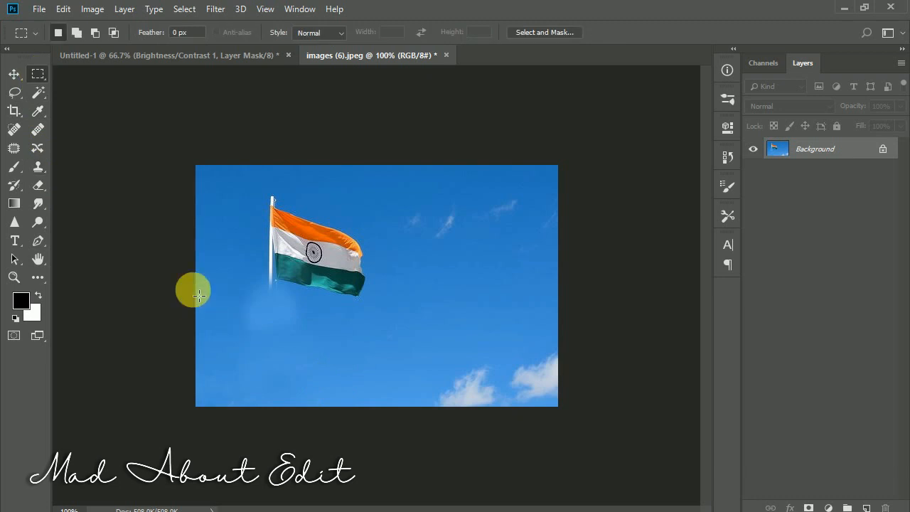
pyautogui.moveTo(193, 289); pyautogui.dragTo(569, 414)
pyautogui.hotkey('ctrl', 'j')
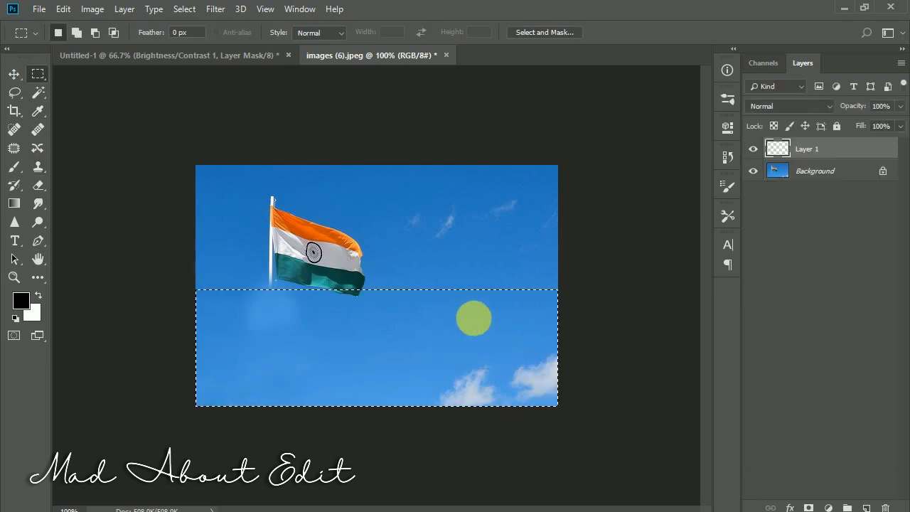
pyautogui.click(752, 171)
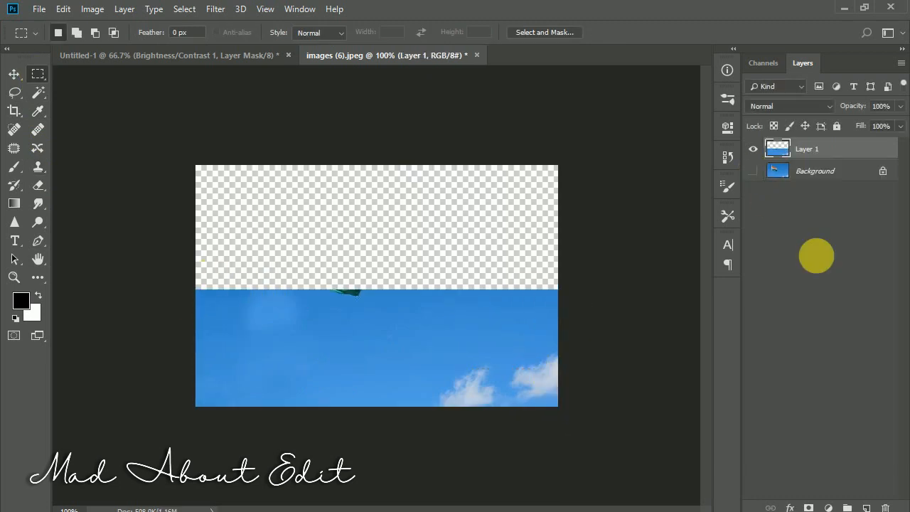
# Load the copied sky layer as a selection and clone clear sky over the green flag remnant at its upper edge.
pyautogui.keyDown('ctrl'); pyautogui.click(777, 147); pyautogui.keyUp('ctrl')
pyautogui.click(38, 166)
pyautogui.keyDown('alt'); pyautogui.click(258, 355); pyautogui.keyUp('alt')
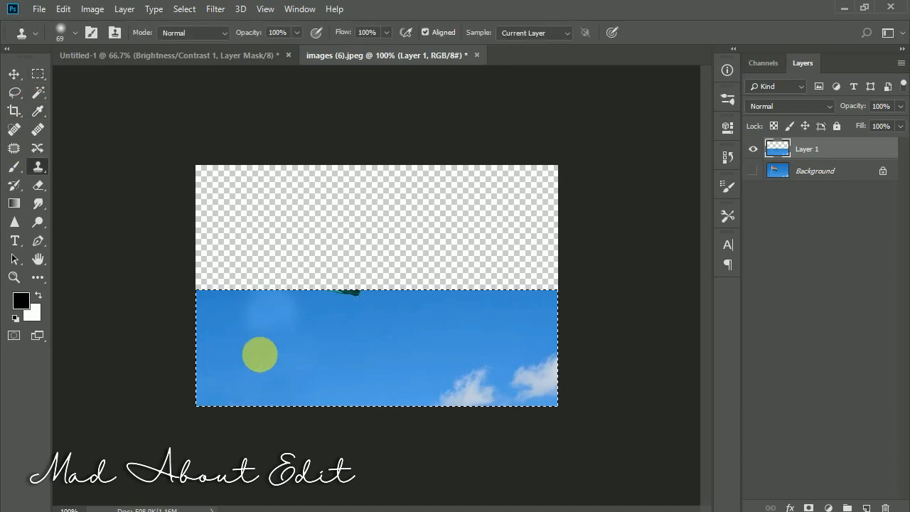
pyautogui.click(341, 294)
# Bring the sky into the bottle composition and scale it to about 136% so it spans the bottle's upper part.
pyautogui.click(21, 78)
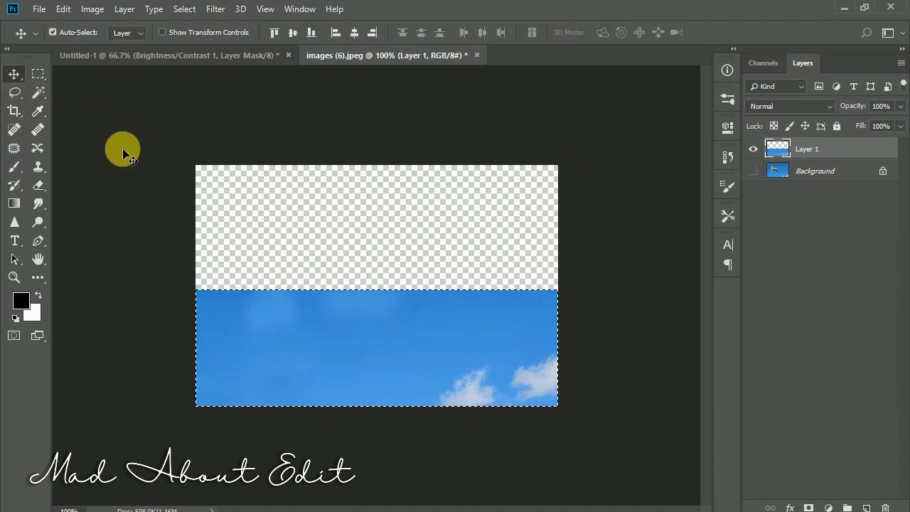
pyautogui.moveTo(281, 328); pyautogui.dragTo(366, 249)
pyautogui.hotkey('ctrl', 't')
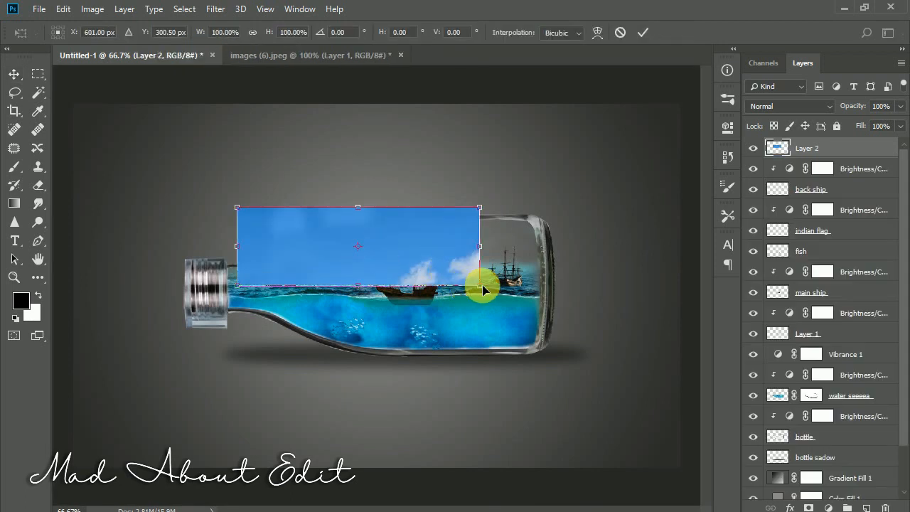
pyautogui.moveTo(490, 290); pyautogui.dragTo(555, 305)
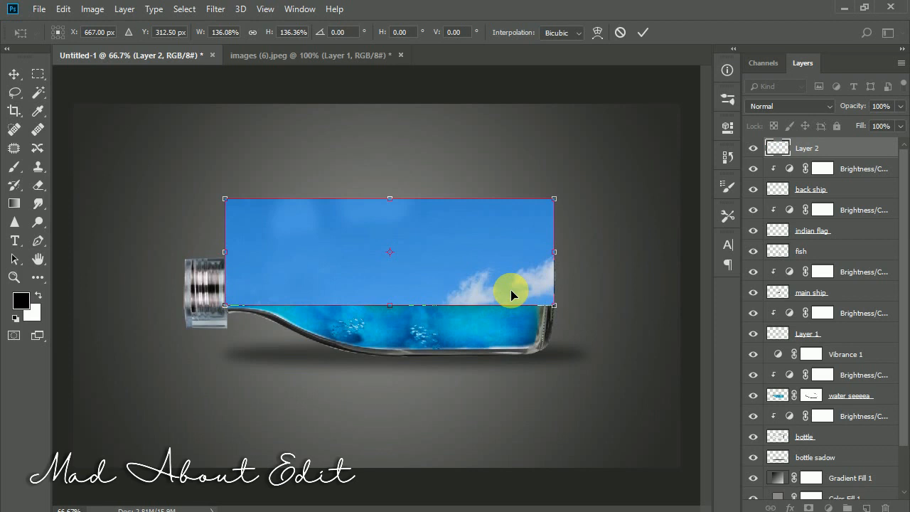
pyautogui.click(642, 32)
# Try the sky layer directly above the bottle layer as a clipping mask, and release the clipping.
pyautogui.moveTo(822, 156); pyautogui.dragTo(808, 423)
pyautogui.hotkey('ctrl', 'alt', 'g')
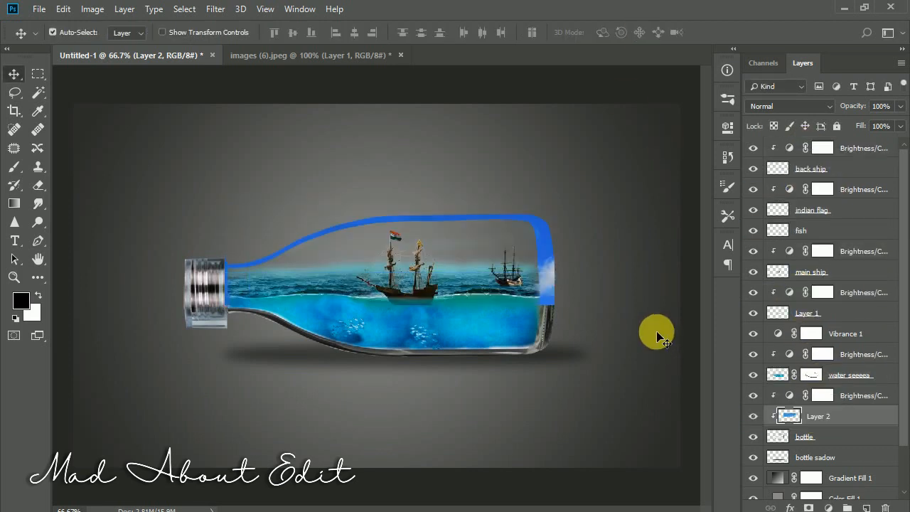
pyautogui.rightClick(812, 414)
pyautogui.click(646, 250)
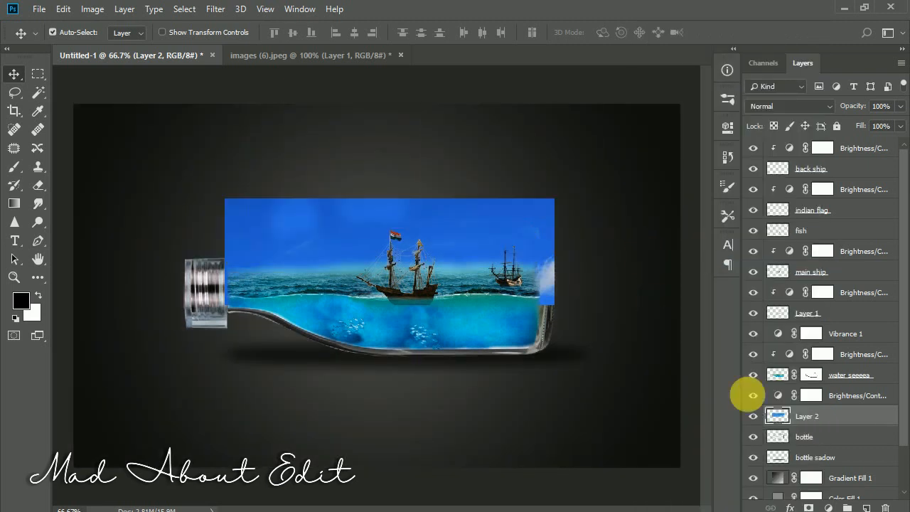
# Move the sky layer beneath the bottle layer and erase the sky that extends outside the glass outline.
pyautogui.moveTo(801, 416); pyautogui.dragTo(802, 446)
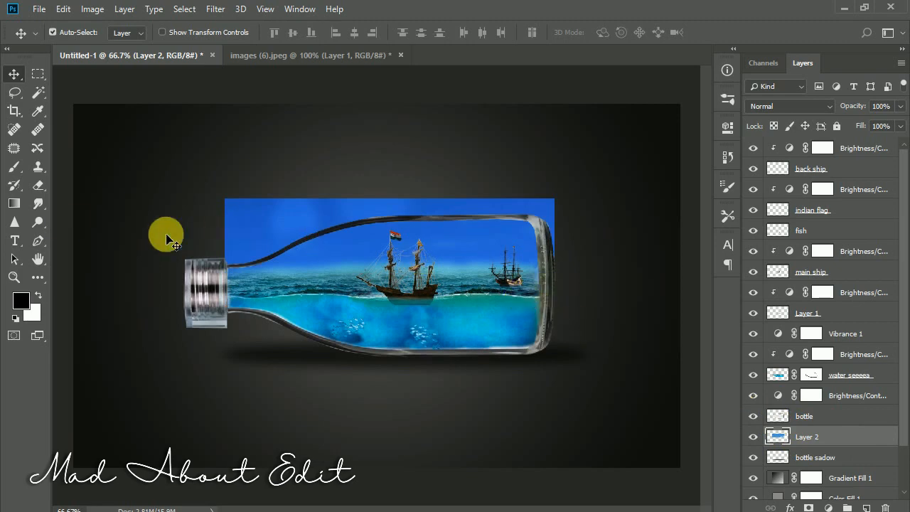
pyautogui.click(38, 185)
pyautogui.scroll(5, 192, 232)
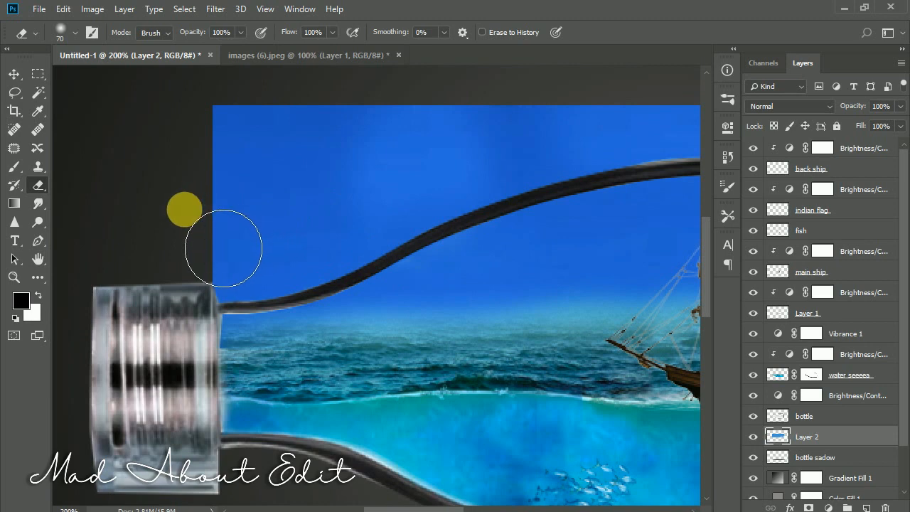
pyautogui.moveTo(184, 197); pyautogui.dragTo(213, 506)
pyautogui.moveTo(273, 310)
pyautogui.mouseDown()
pyautogui.moveTo(355, 296)
pyautogui.moveTo(529, 217)
pyautogui.moveTo(455, 246)
pyautogui.moveTo(538, 242)
pyautogui.mouseUp()
pyautogui.moveTo(488, 192); pyautogui.dragTo(604, 193)
pyautogui.moveTo(604, 193); pyautogui.dragTo(375, 200)
pyautogui.moveTo(375, 200)
pyautogui.mouseDown()
pyautogui.moveTo(512, 221)
pyautogui.moveTo(513, 288)
pyautogui.mouseUp()
pyautogui.moveTo(85, 270); pyautogui.dragTo(682, 276)
pyautogui.moveTo(375, 236); pyautogui.dragTo(384, 197)
pyautogui.hotkey('ctrl', '-')
pyautogui.hotkey('ctrl', '-')
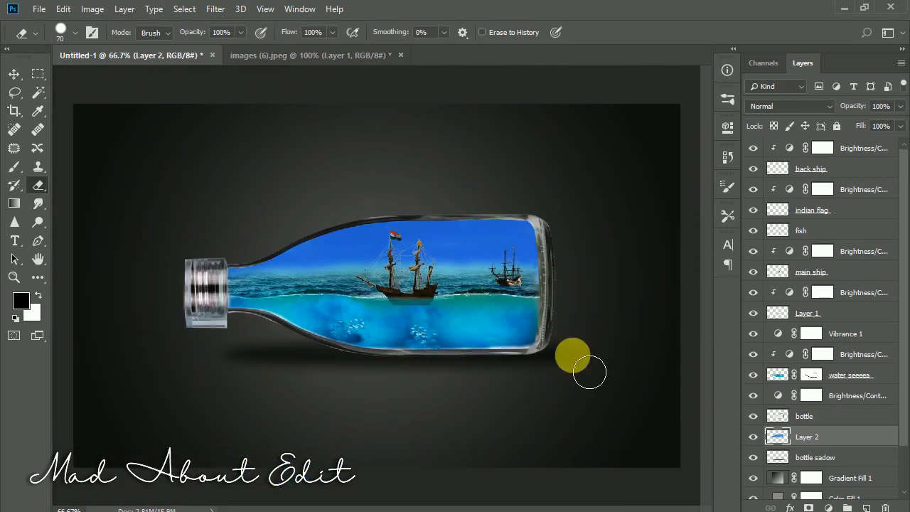
# Clip the Brightness/Contrast adjustment directly above the bottle back to the bottle layer.
pyautogui.doubleClick(775, 393)
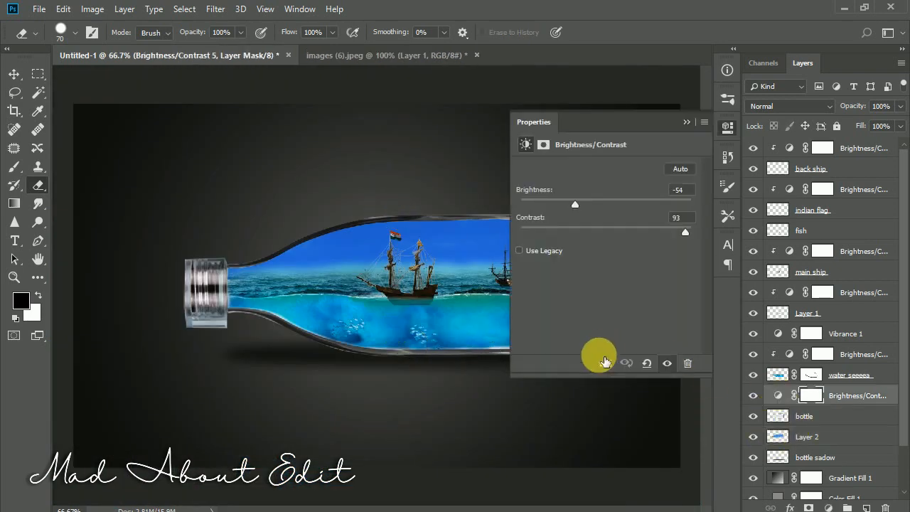
pyautogui.click(605, 363)
pyautogui.click(684, 122)
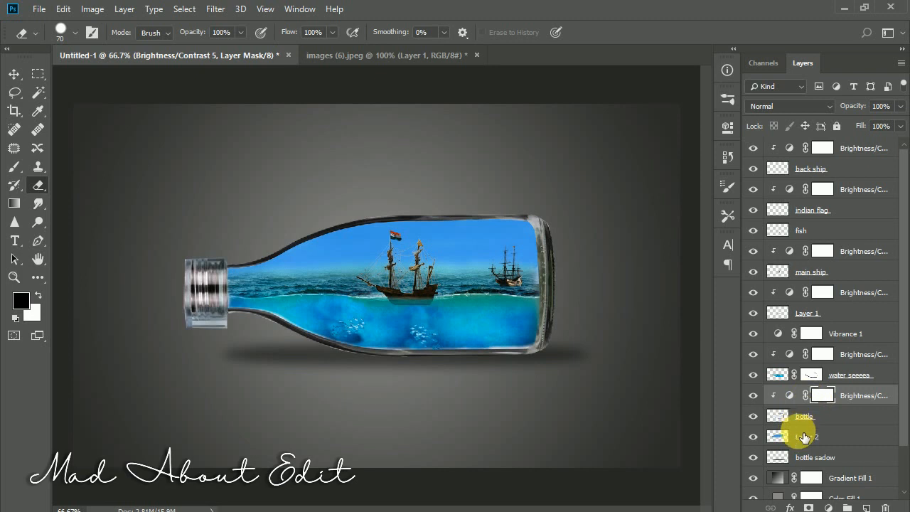
# Set the sky layer's blend mode to Screen.
pyautogui.click(803, 437)
pyautogui.click(791, 108)
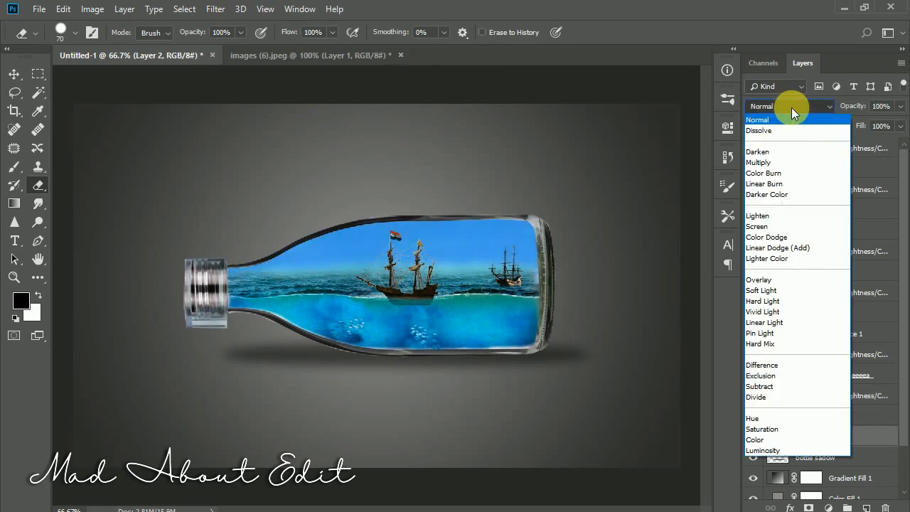
pyautogui.click(764, 226)
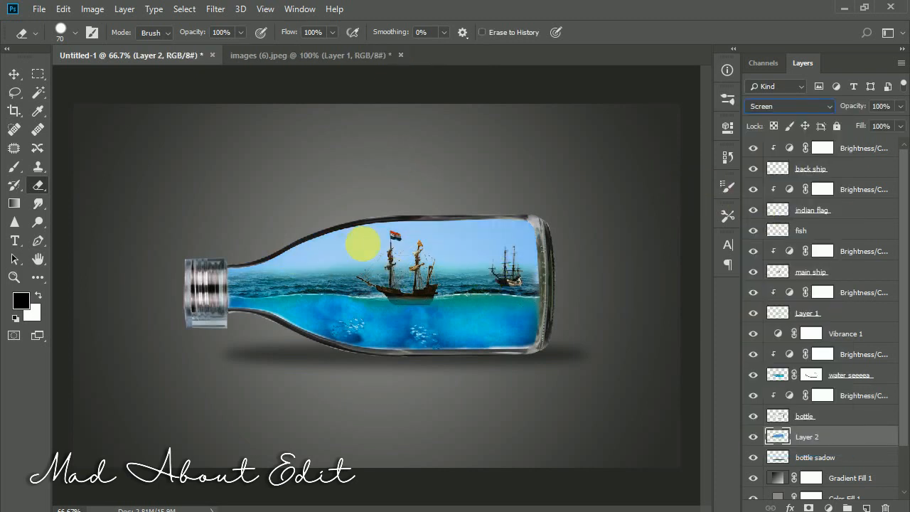
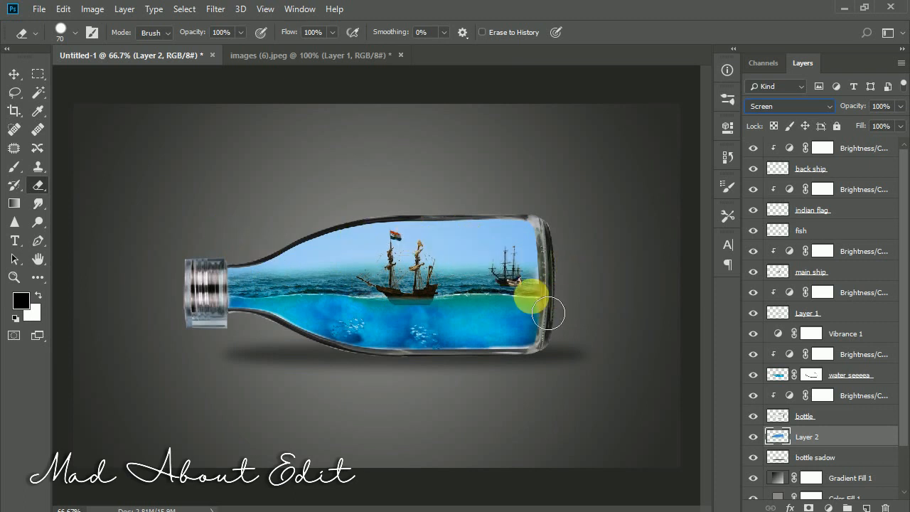
# Close the images (6).jpeg document without saving it.
pyautogui.click(290, 60)
pyautogui.click(399, 55)
pyautogui.click(448, 205)
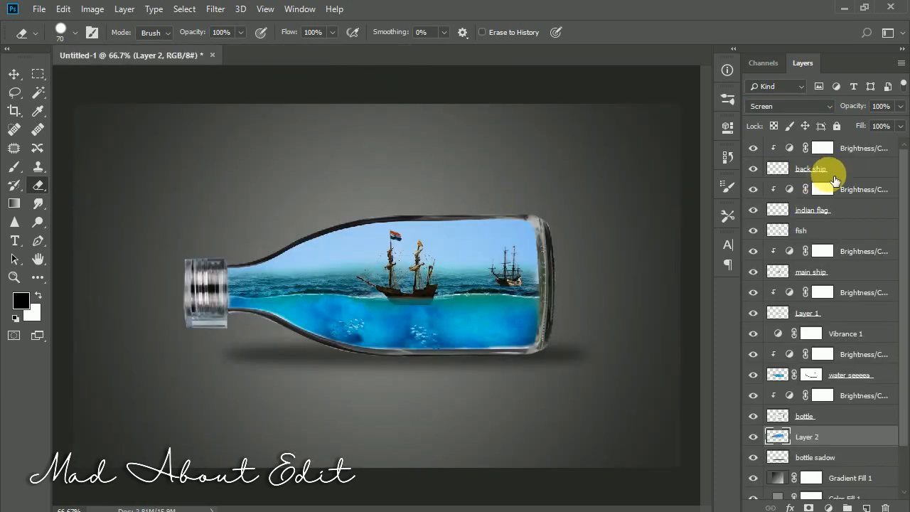
# Open ship 2.png and bring the ship into the bottle composition above all existing layers.
pyautogui.click(848, 154)
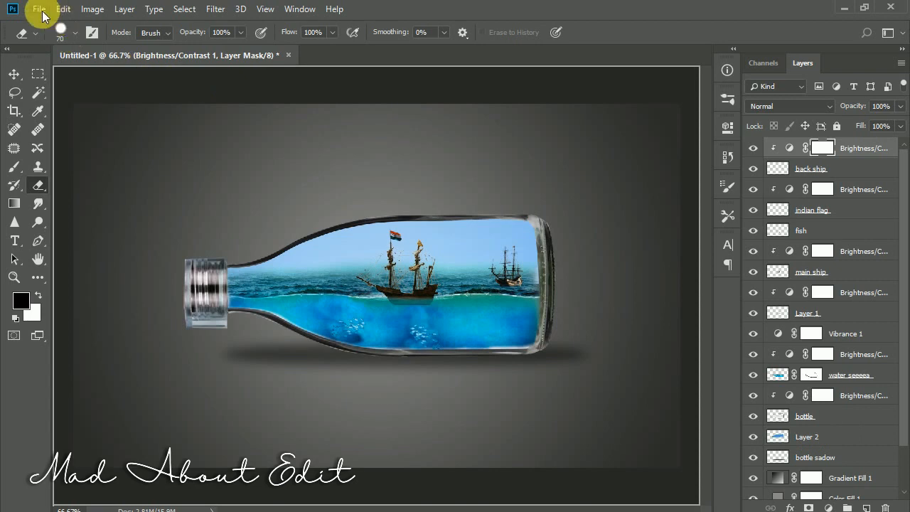
pyautogui.click(39, 9)
pyautogui.click(93, 66)
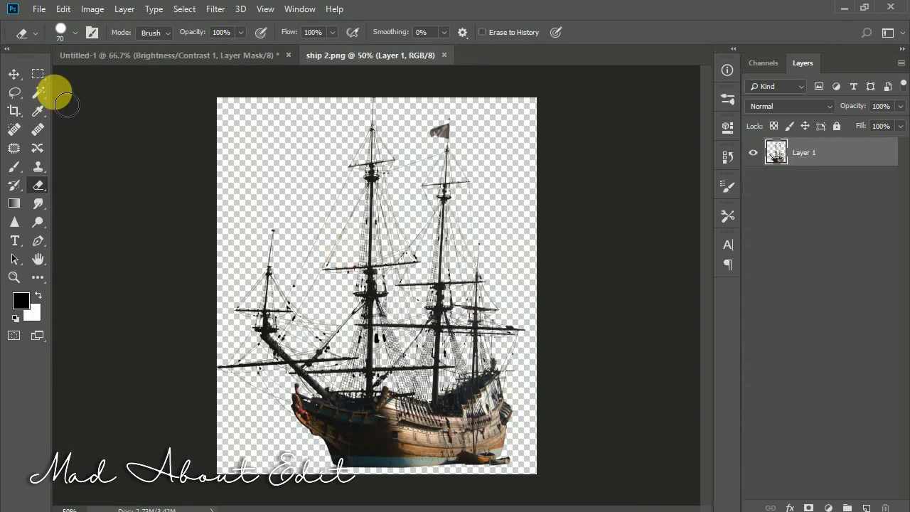
pyautogui.click(14, 73)
pyautogui.moveTo(361, 416); pyautogui.dragTo(291, 269)
# Scale the new ship down to about 8% and place it on the water near the bottle's neck.
pyautogui.hotkey('ctrl', 't')
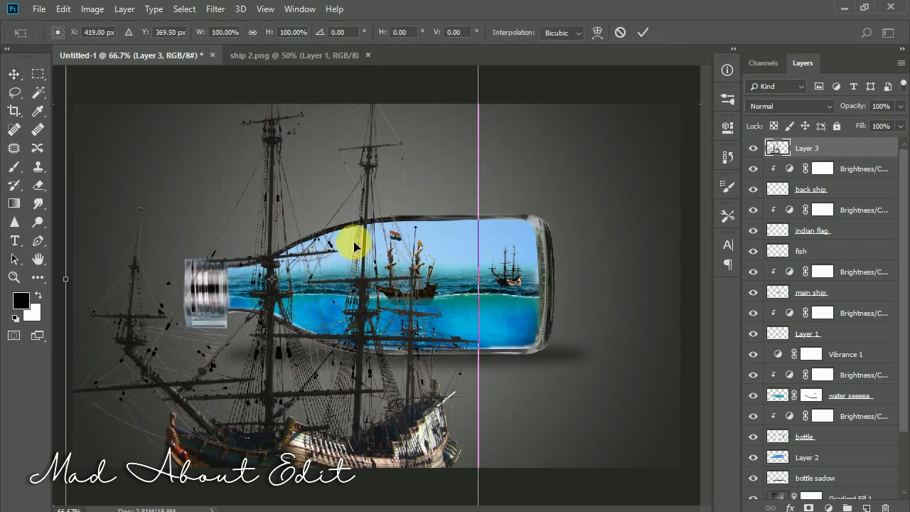
pyautogui.moveTo(375, 191); pyautogui.dragTo(377, 263)
pyautogui.moveTo(478, 105); pyautogui.dragTo(309, 334)
pyautogui.moveTo(266, 373); pyautogui.dragTo(355, 213)
pyautogui.moveTo(399, 172); pyautogui.dragTo(264, 261)
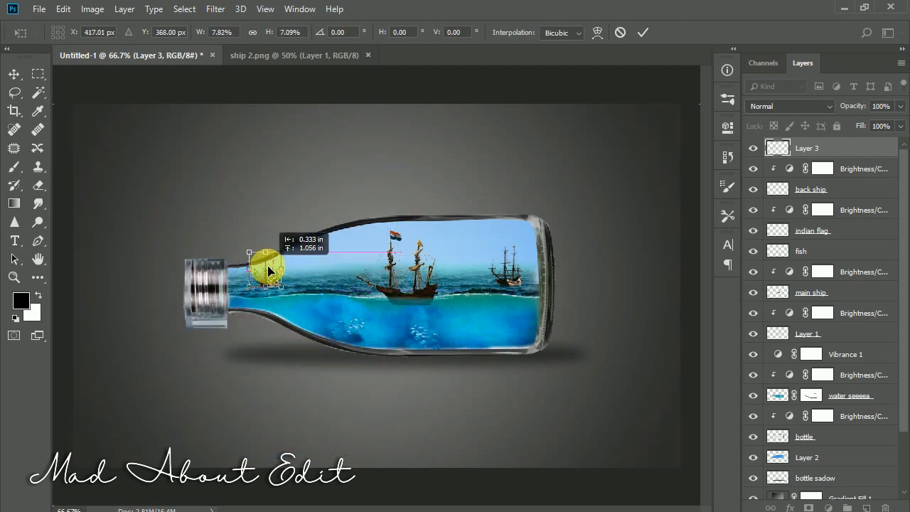
pyautogui.click(642, 32)
# Erase the small ship's mast tips that overlap the bottle's edge and soften its hull at the waterline with a size 10 eraser.
pyautogui.click(40, 183)
pyautogui.hotkey('ctrl', '+')
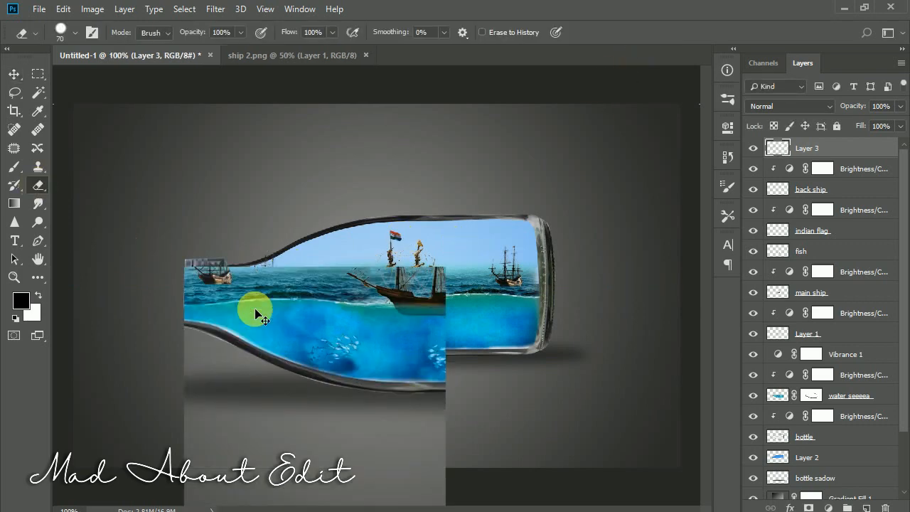
pyautogui.hotkey('ctrl', '+')
pyautogui.moveTo(210, 290); pyautogui.dragTo(372, 303)
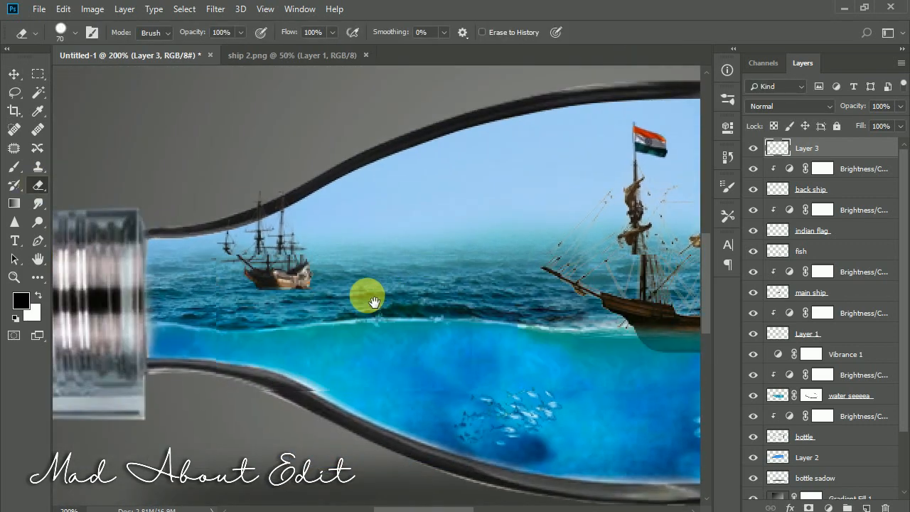
pyautogui.hotkey('ctrl', '+')
pyautogui.hotkey('ctrl', '+')
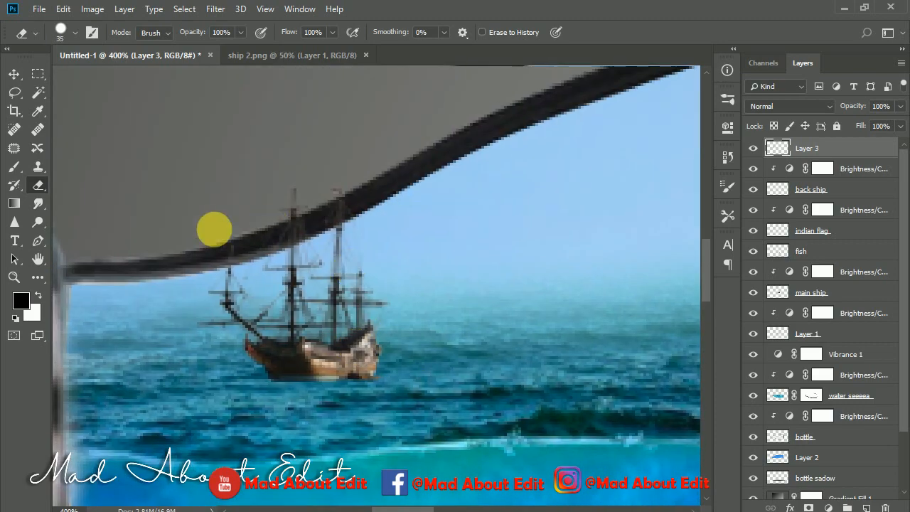
pyautogui.press('[')
pyautogui.press('[')
pyautogui.press('[')
pyautogui.press('[')
pyautogui.press('[')
pyautogui.press('[')
pyautogui.moveTo(245, 251)
pyautogui.mouseDown()
pyautogui.moveTo(217, 217)
pyautogui.moveTo(306, 189)
pyautogui.mouseUp()
pyautogui.moveTo(320, 372)
pyautogui.mouseDown()
pyautogui.moveTo(351, 308)
pyautogui.moveTo(424, 324)
pyautogui.moveTo(390, 336)
pyautogui.mouseUp()
pyautogui.hotkey('ctrl', '-')
pyautogui.hotkey('ctrl', '-')
pyautogui.hotkey('ctrl', '-')
pyautogui.hotkey('ctrl', '-')
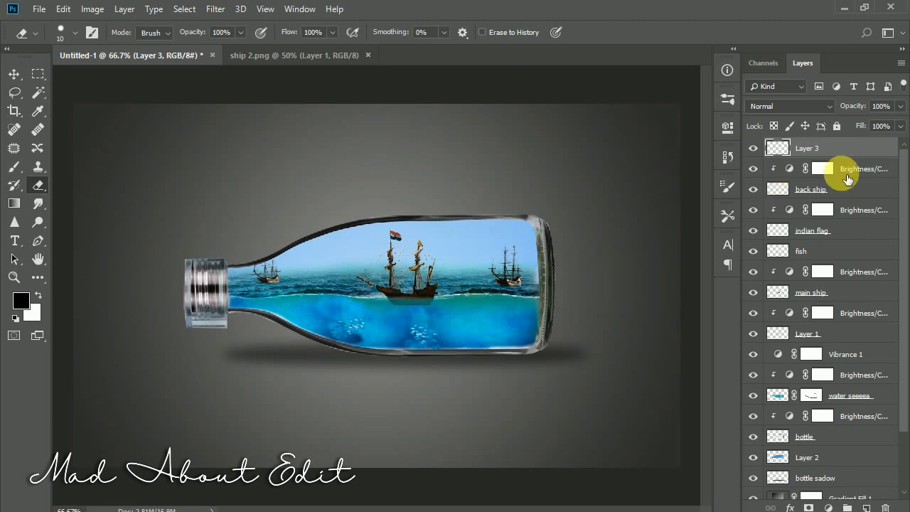
# Add a Brightness/Contrast adjustment clipped to the small ship, with brightness -70 and contrast 79.
pyautogui.click(828, 508)
pyautogui.click(831, 302)
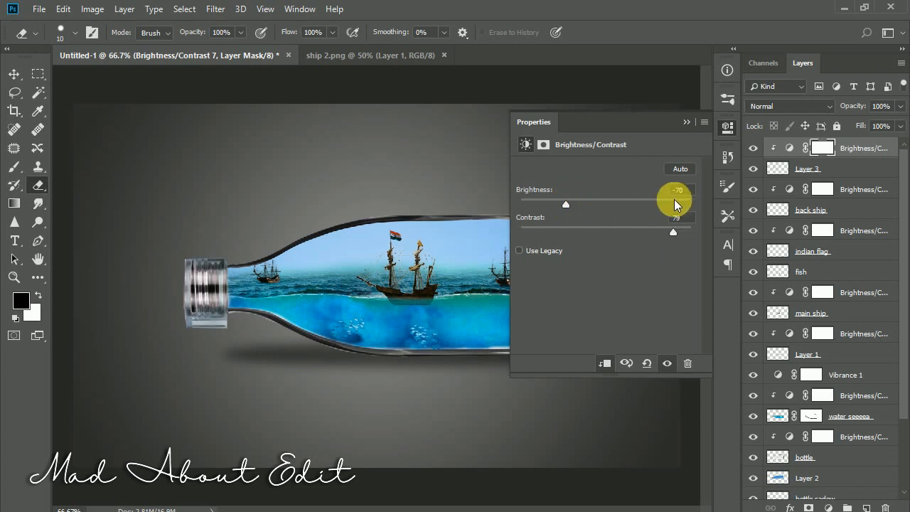
pyautogui.click(684, 123)
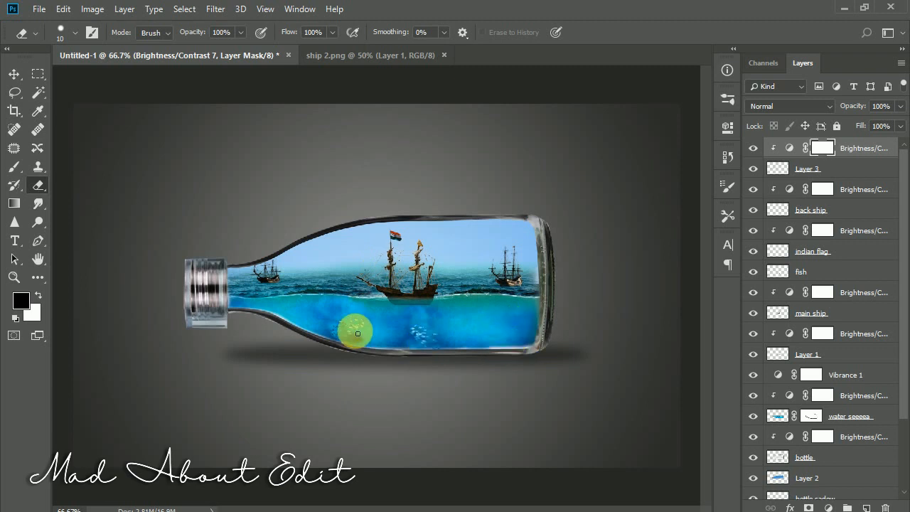
# Duplicate the fish layer and place the copy in the water toward the bottle's base.
pyautogui.click(14, 75)
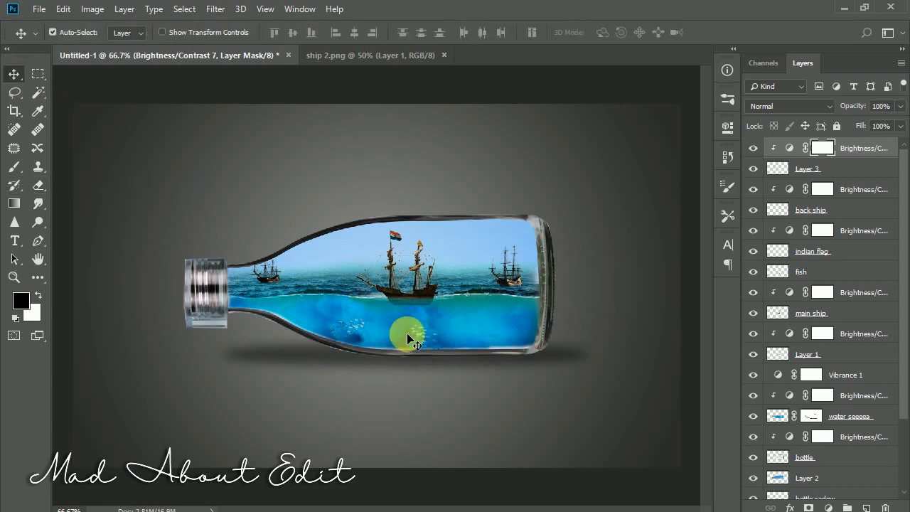
pyautogui.click(422, 339)
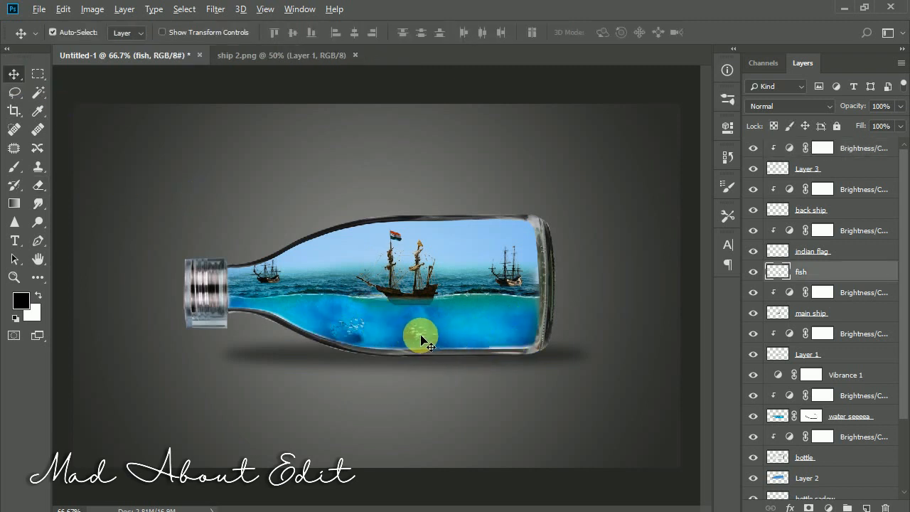
pyautogui.moveTo(425, 334); pyautogui.dragTo(496, 327)
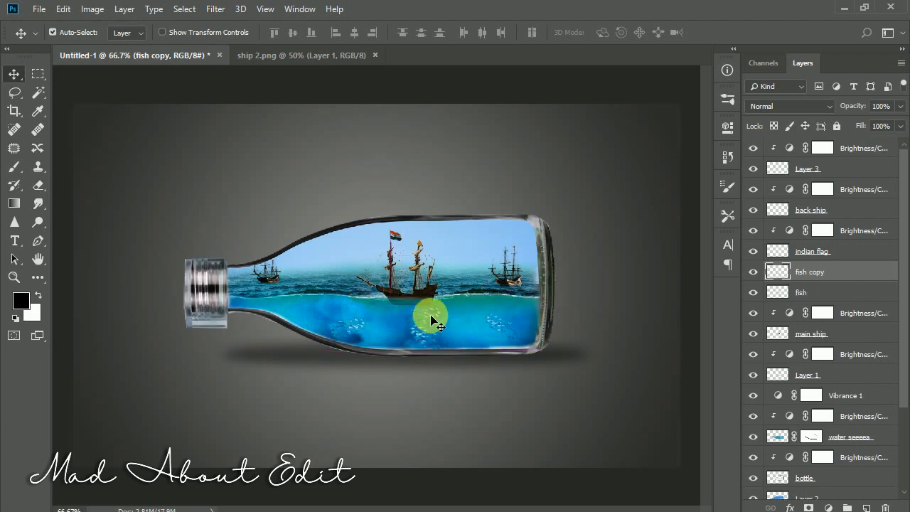
# Make a second fish copy near the bottle's neck and scale it down.
pyautogui.moveTo(426, 316); pyautogui.dragTo(301, 305)
pyautogui.hotkey('ctrl', 't')
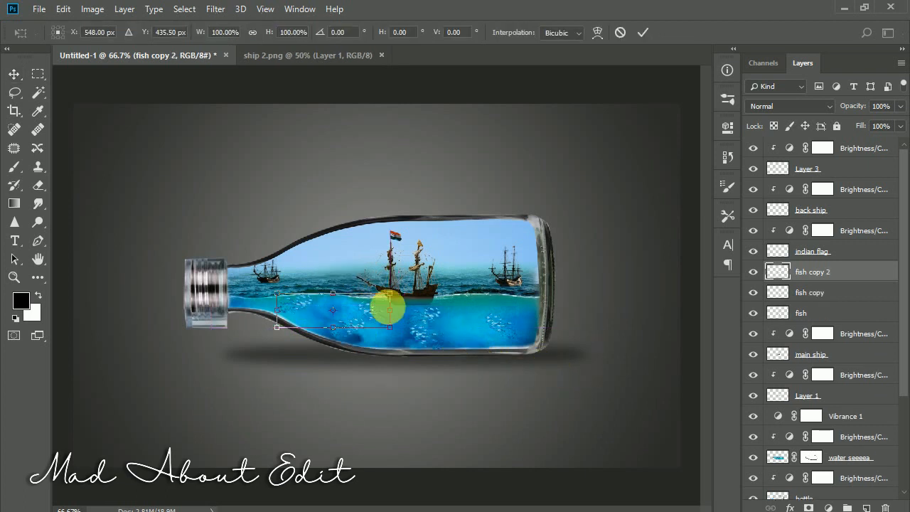
pyautogui.click(643, 32)
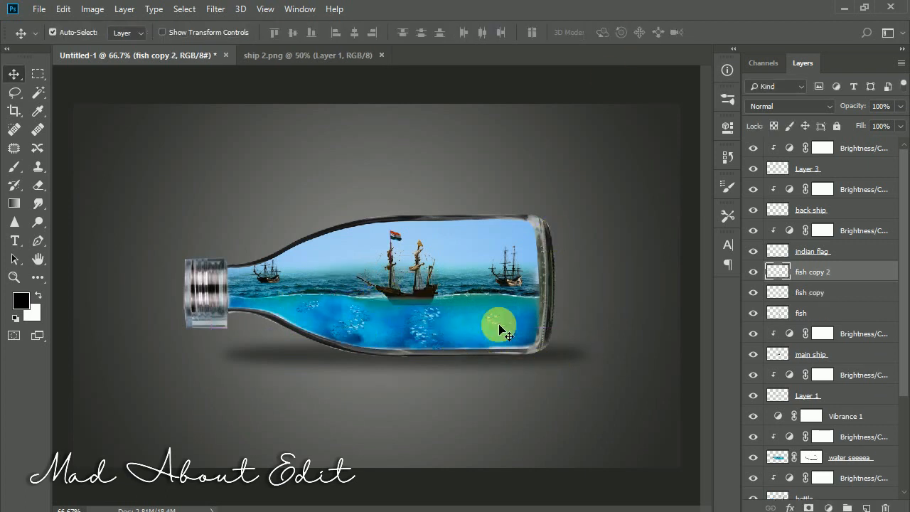
# Scale the fish copy near the bottle's base to about 71% and shift it slightly toward the base.
pyautogui.click(438, 322)
pyautogui.hotkey('ctrl', 't')
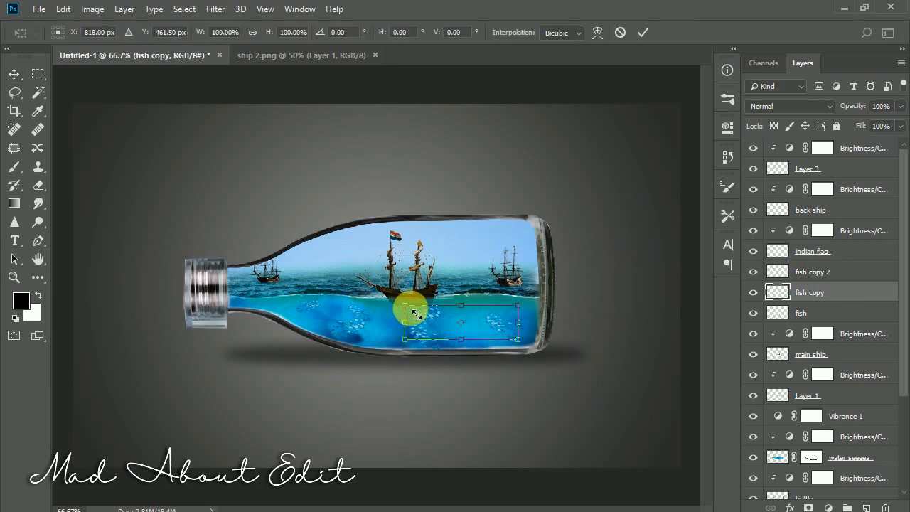
pyautogui.moveTo(415, 313); pyautogui.dragTo(425, 316)
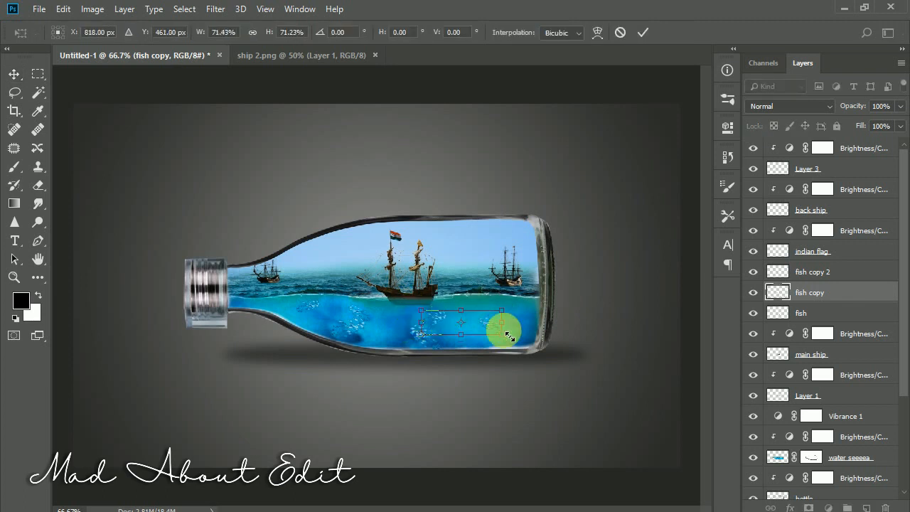
pyautogui.click(643, 32)
# Try the Screen blend mode on all three fish layers.
pyautogui.click(808, 270)
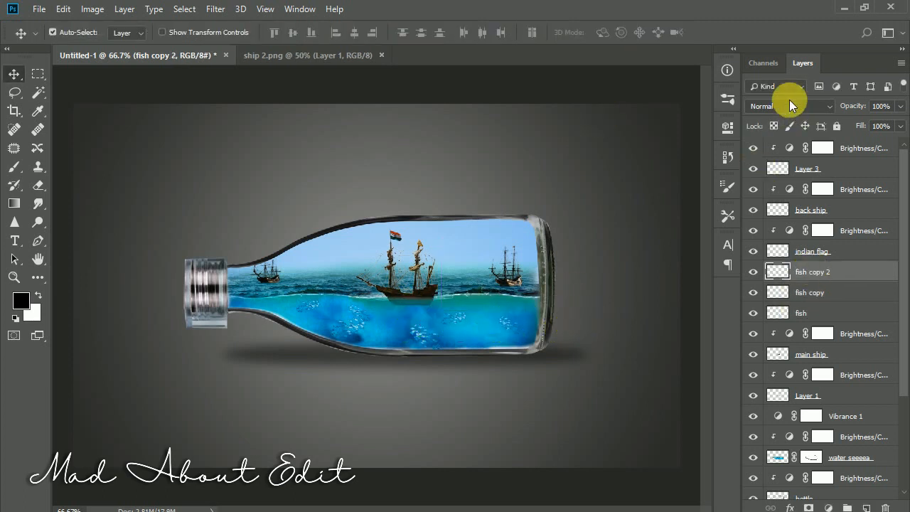
pyautogui.click(789, 106)
pyautogui.click(767, 228)
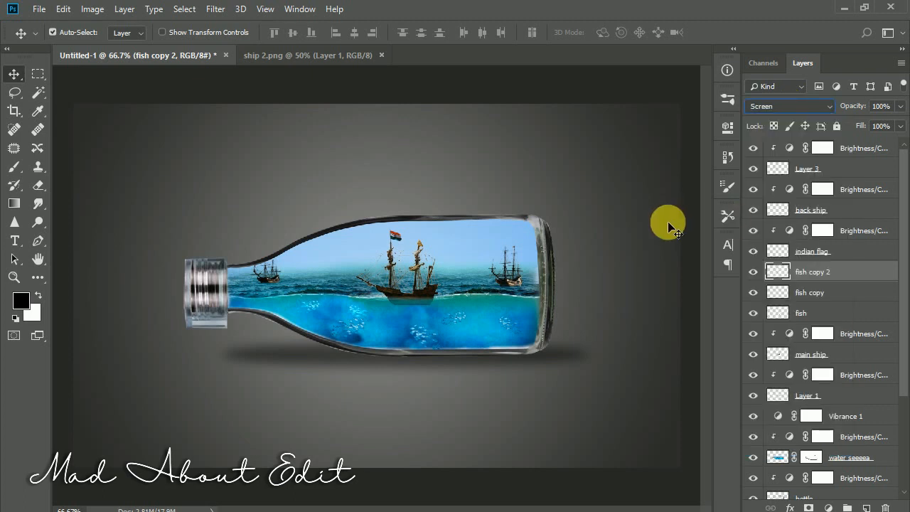
pyautogui.click(806, 290)
pyautogui.click(778, 107)
pyautogui.click(756, 226)
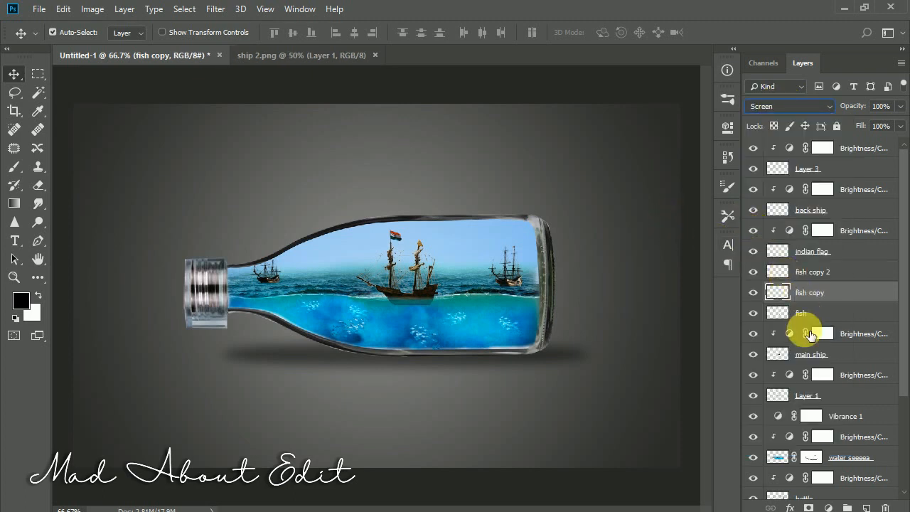
pyautogui.click(807, 315)
pyautogui.click(781, 107)
pyautogui.click(769, 228)
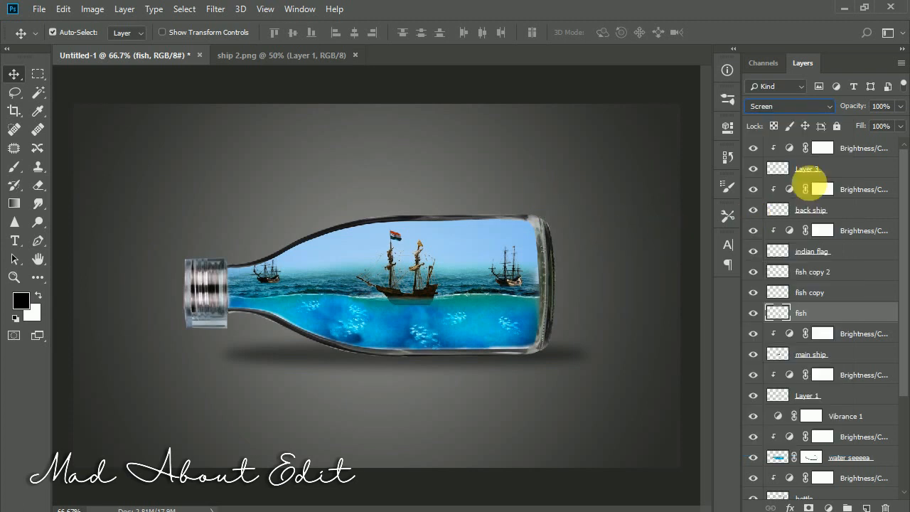
# Return the fish layers to the Normal blend mode.
pyautogui.click(801, 108)
pyautogui.click(801, 119)
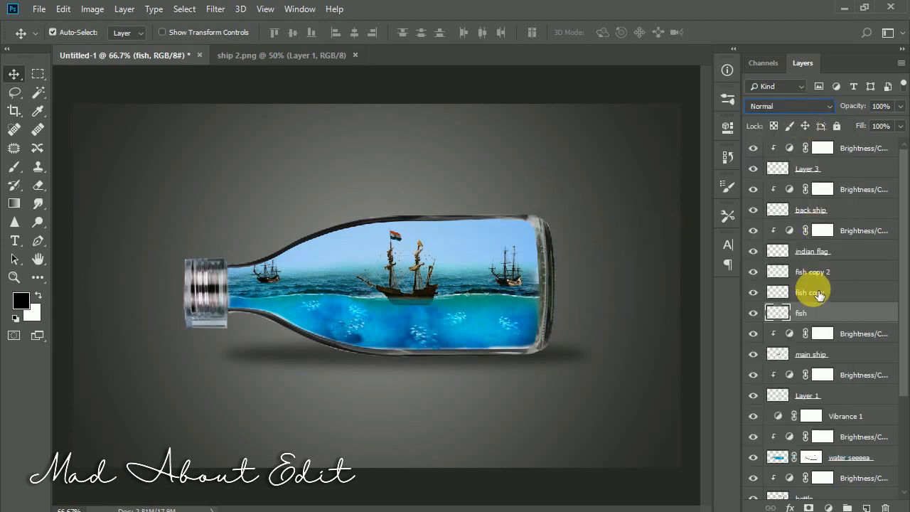
pyautogui.click(817, 292)
pyautogui.click(787, 107)
pyautogui.click(756, 226)
pyautogui.click(811, 272)
pyautogui.click(787, 107)
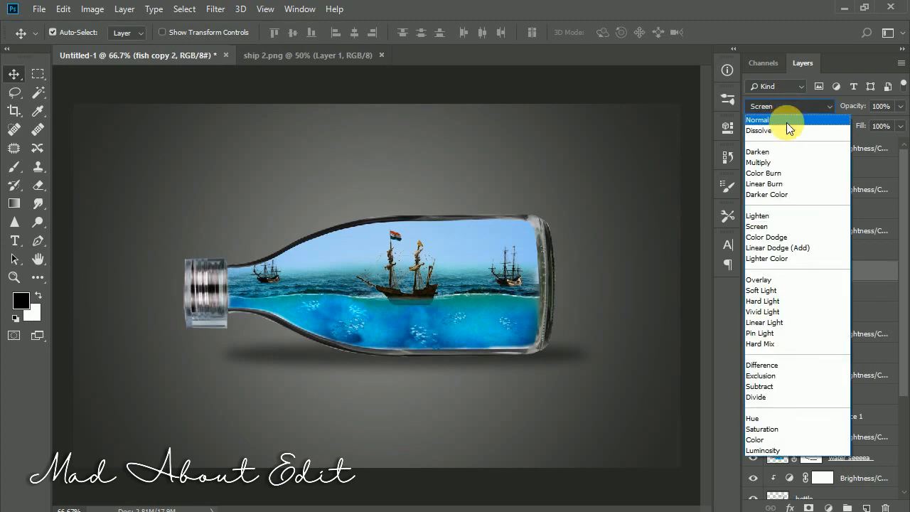
pyautogui.click(786, 121)
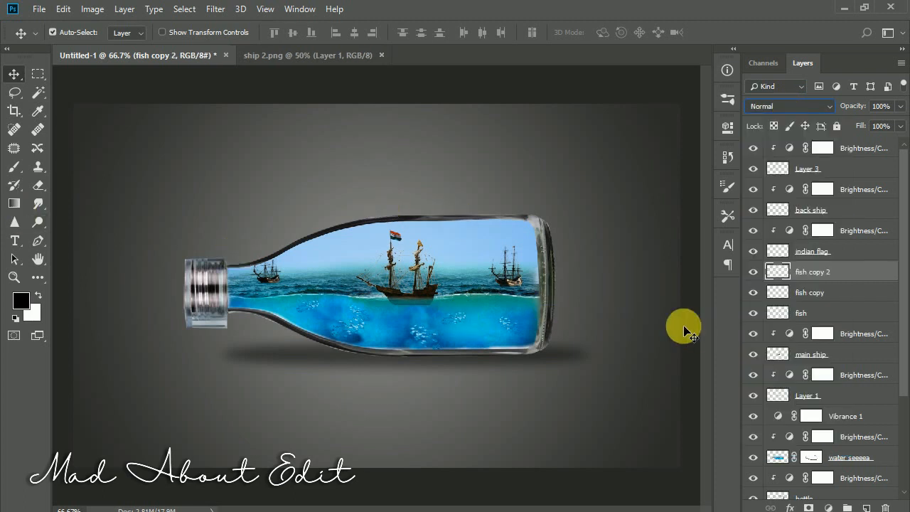
# Identify the sky image layer by toggling its visibility and rename it as sky.
pyautogui.click(853, 148)
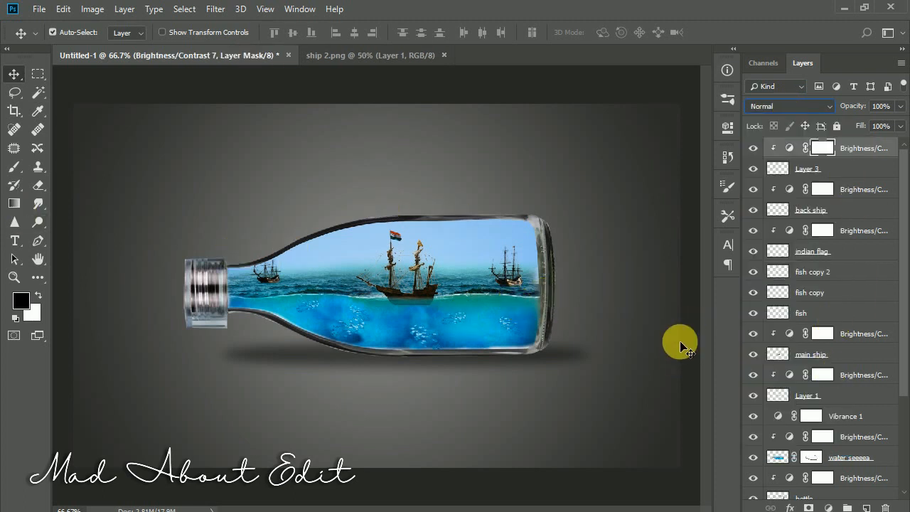
pyautogui.moveTo(903, 307); pyautogui.dragTo(901, 378)
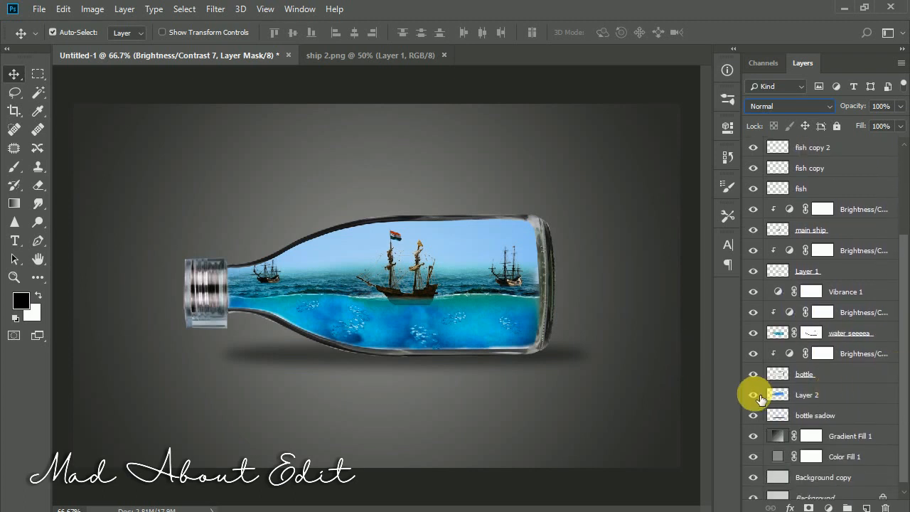
pyautogui.click(753, 396)
pyautogui.click(754, 395)
pyautogui.doubleClick(806, 400)
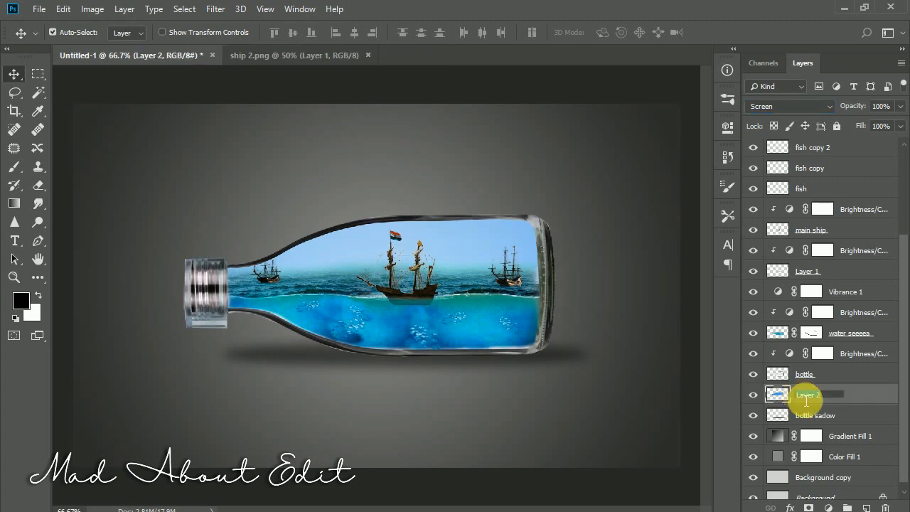
pyautogui.write('sky')
pyautogui.press('Return')
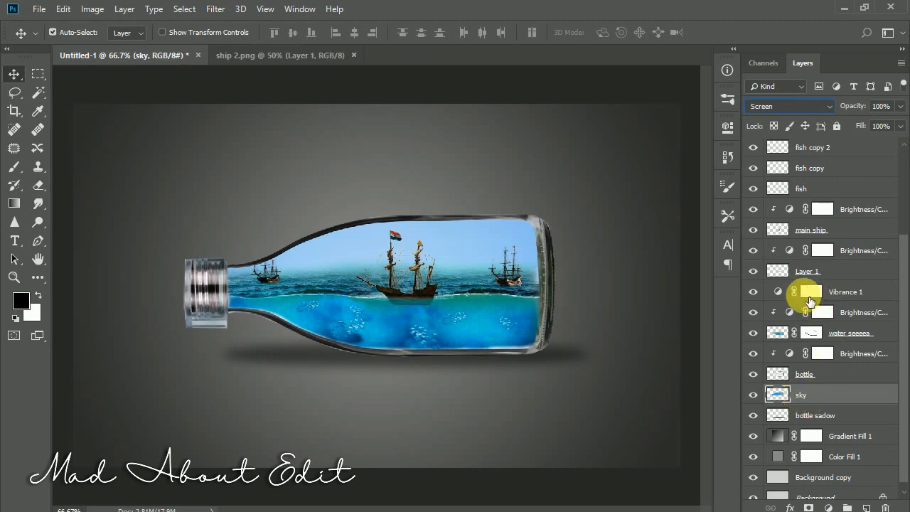
# Set the brightness of the Brightness/Contrast adjustment clipped to the water layer to -104.
pyautogui.click(832, 275)
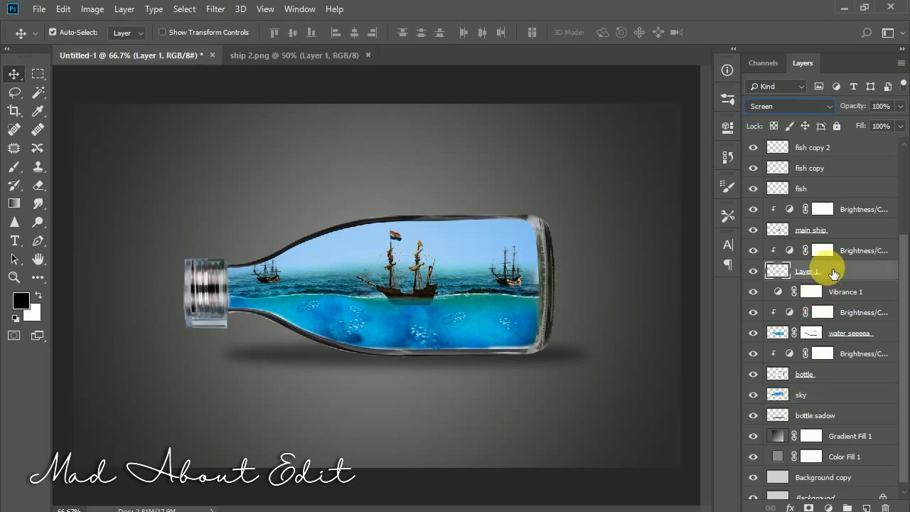
pyautogui.click(839, 339)
pyautogui.doubleClick(789, 313)
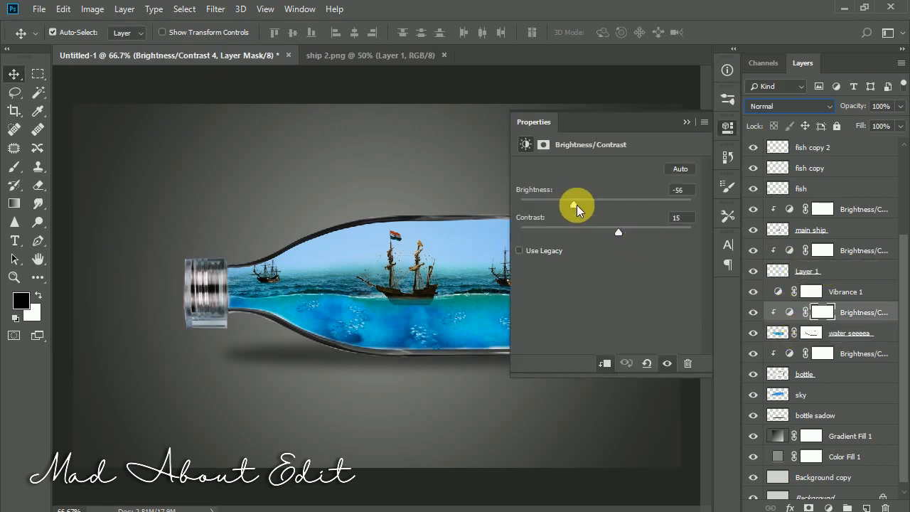
pyautogui.moveTo(552, 204); pyautogui.dragTo(547, 205)
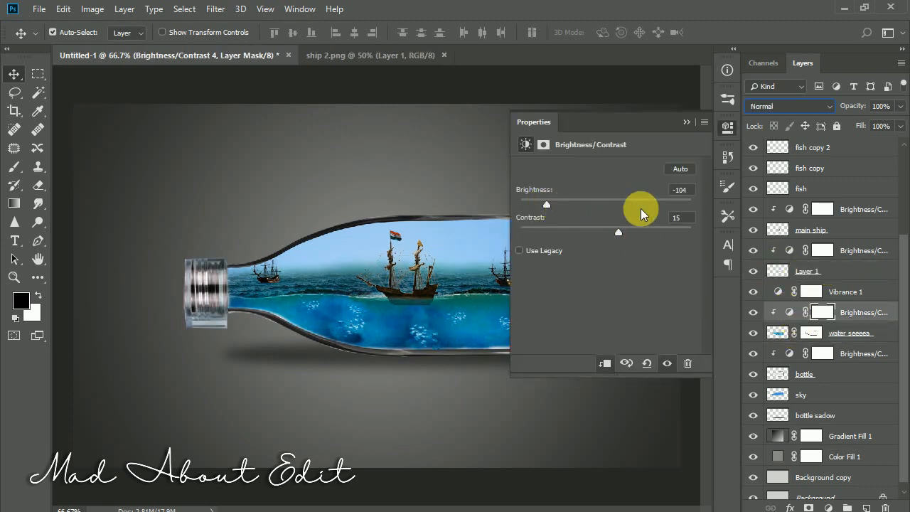
# Set the contrast of the Brightness/Contrast adjustment clipped to the water layer to 50.
pyautogui.moveTo(646, 229); pyautogui.dragTo(650, 229)
pyautogui.click(686, 123)
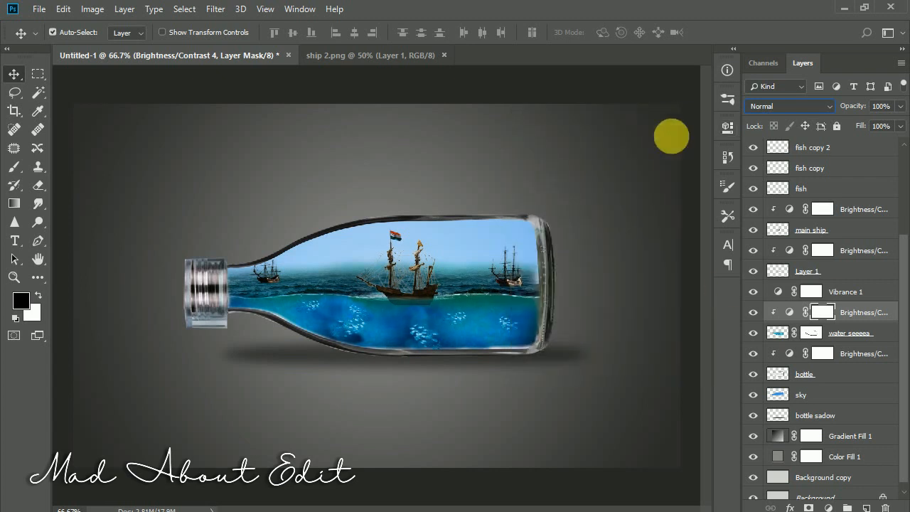
# Add a Brightness/Contrast adjustment clipped to the sky layer, with brightness -96 and contrast 65.
pyautogui.click(806, 397)
pyautogui.click(828, 507)
pyautogui.click(788, 307)
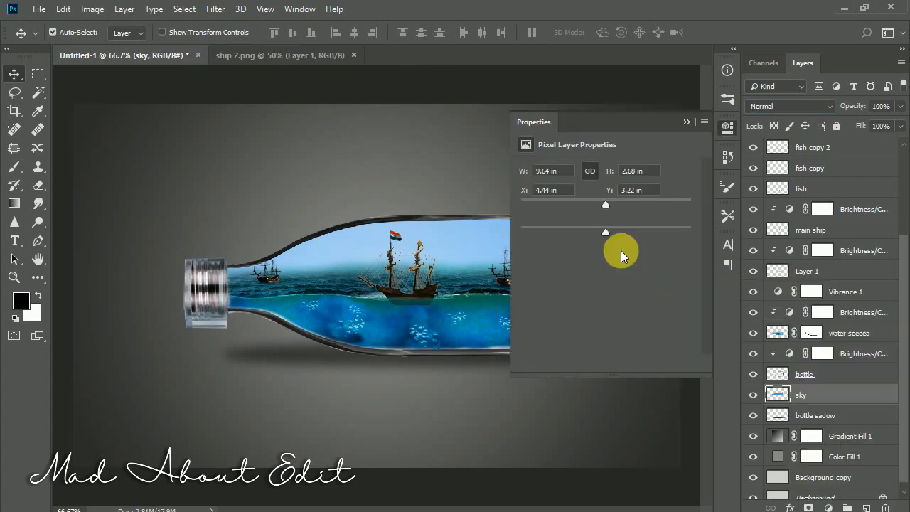
pyautogui.click(573, 204)
pyautogui.click(605, 363)
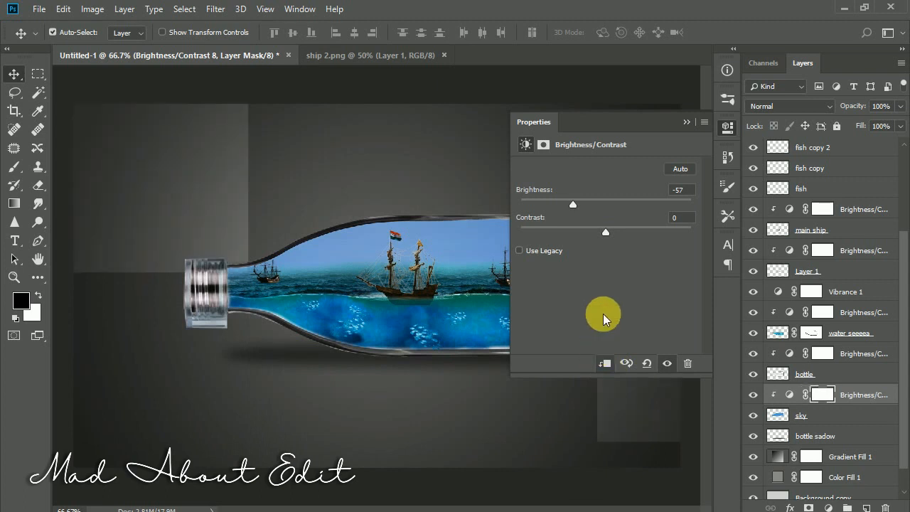
pyautogui.moveTo(571, 206); pyautogui.dragTo(550, 204)
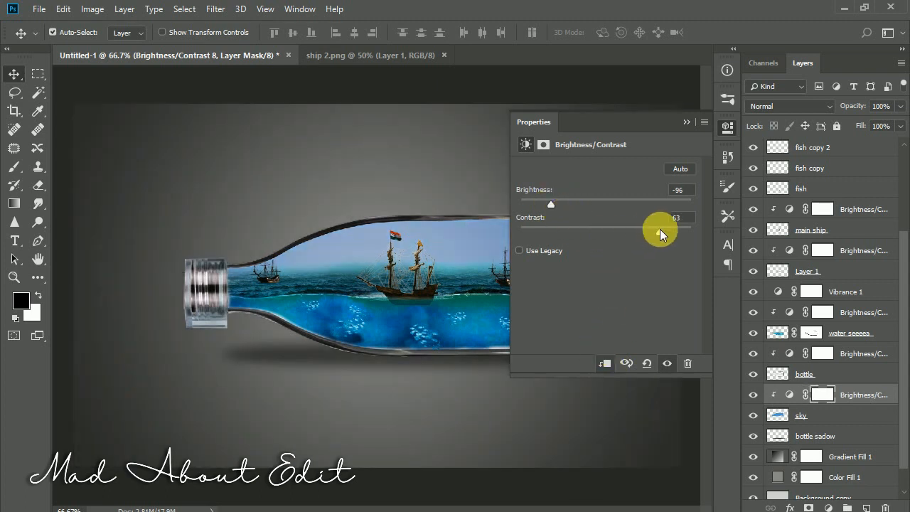
pyautogui.click(687, 125)
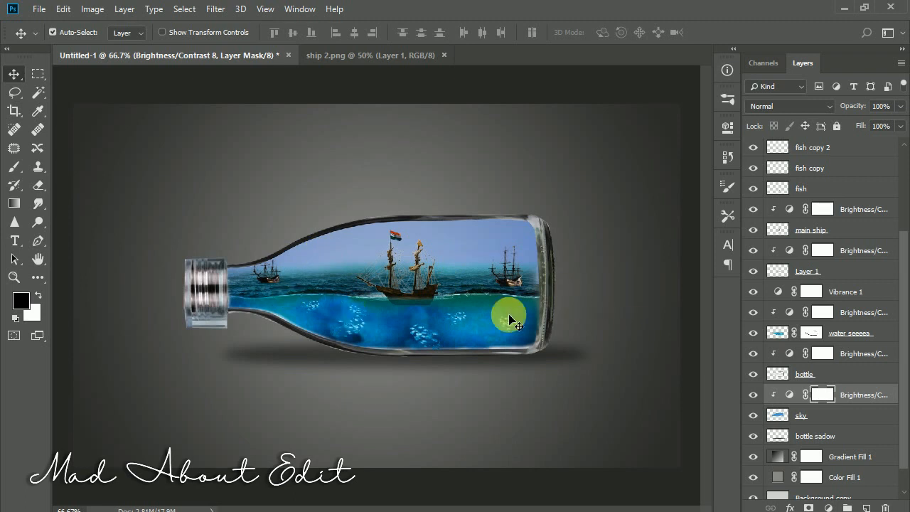
# Raise the brightness of the sky layer's Brightness/Contrast adjustment moderately to lighten the sky.
pyautogui.doubleClick(790, 394)
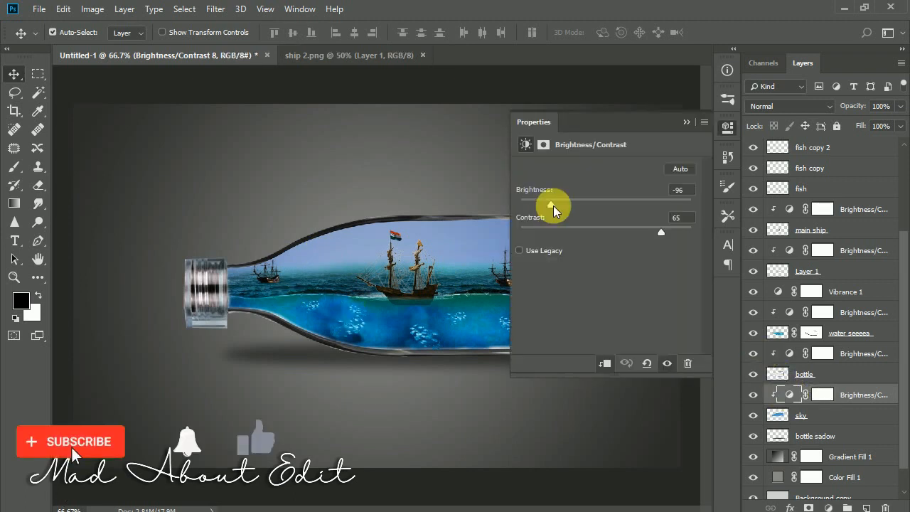
pyautogui.moveTo(552, 203); pyautogui.dragTo(574, 208)
pyautogui.click(687, 122)
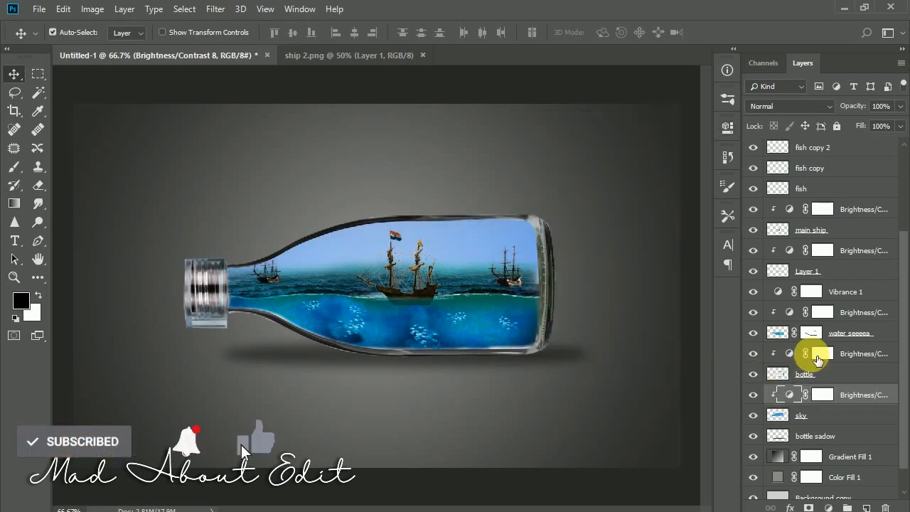
# Set the brightness of the water layer's Brightness/Contrast adjustment to -80.
pyautogui.doubleClick(789, 312)
pyautogui.moveTo(545, 204); pyautogui.dragTo(560, 205)
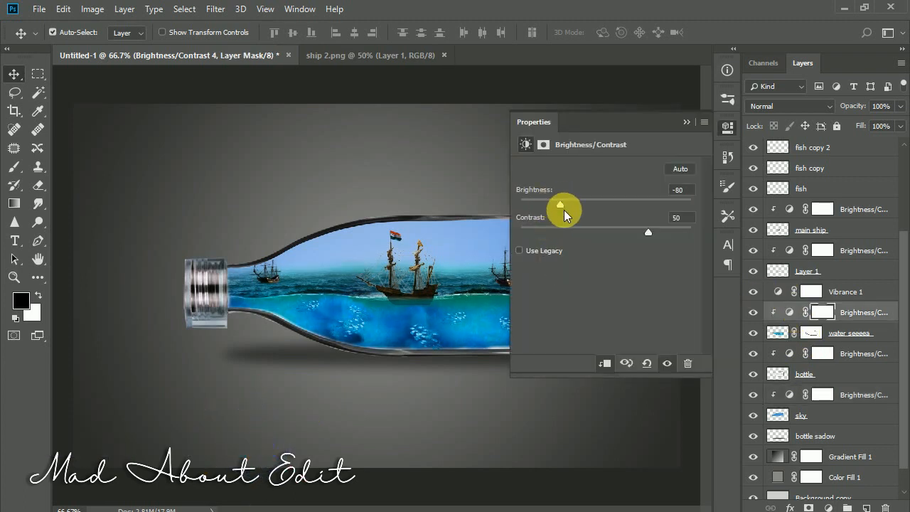
pyautogui.click(687, 121)
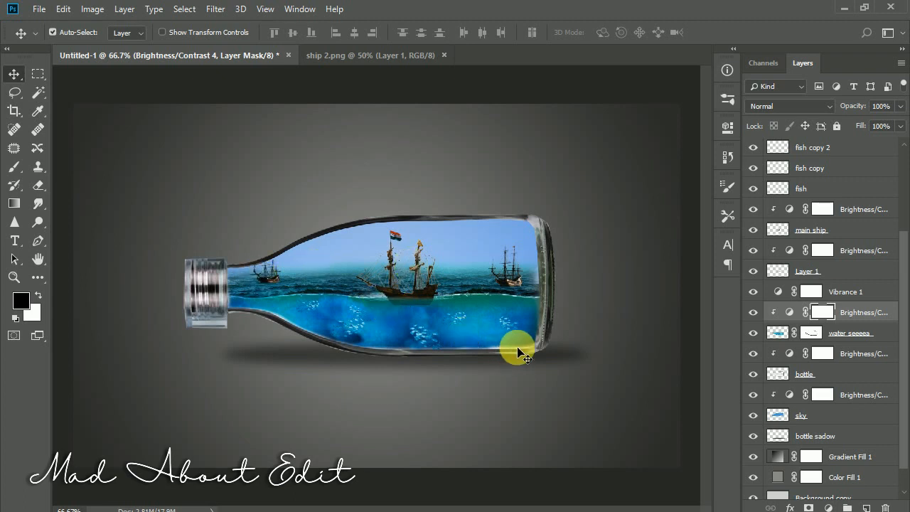
# Move the fish copy 2 layer down the stack to sit between Layer 1 and Vibrance 1.
pyautogui.moveTo(830, 149); pyautogui.dragTo(897, 287)
pyautogui.scroll(-1, 897, 341)
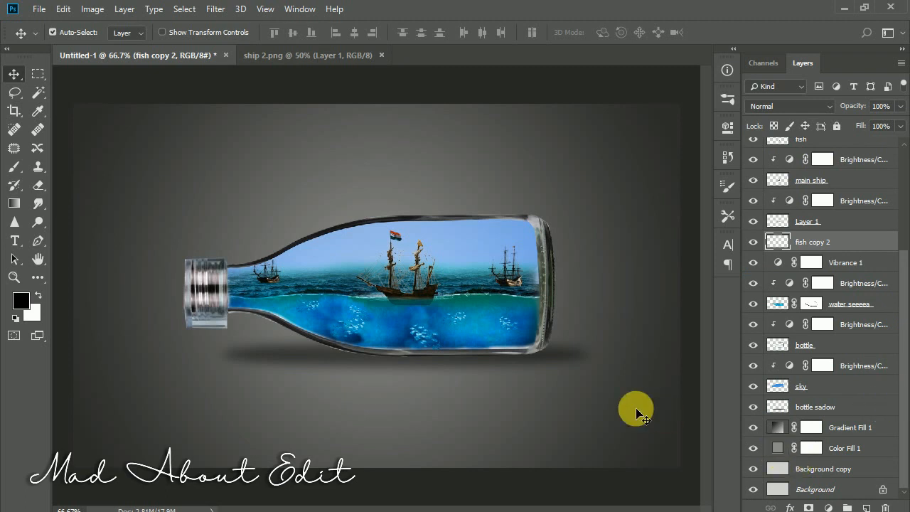
# Hide the bottle shadow, gradient fill, colour fill and both background layers, leaving only the bottle composition visible.
pyautogui.moveTo(758, 430); pyautogui.dragTo(753, 491)
pyautogui.scroll(3, 803, 315)
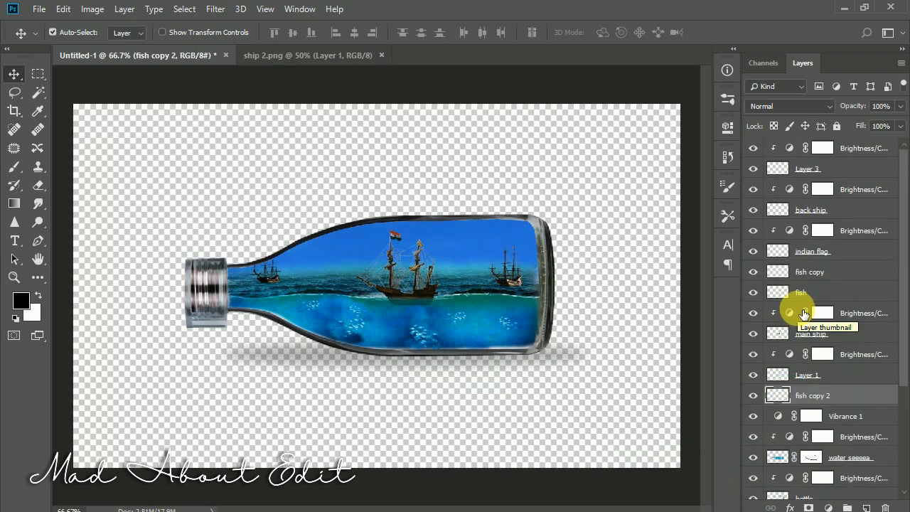
pyautogui.moveTo(900, 264); pyautogui.dragTo(902, 403)
pyautogui.click(759, 410)
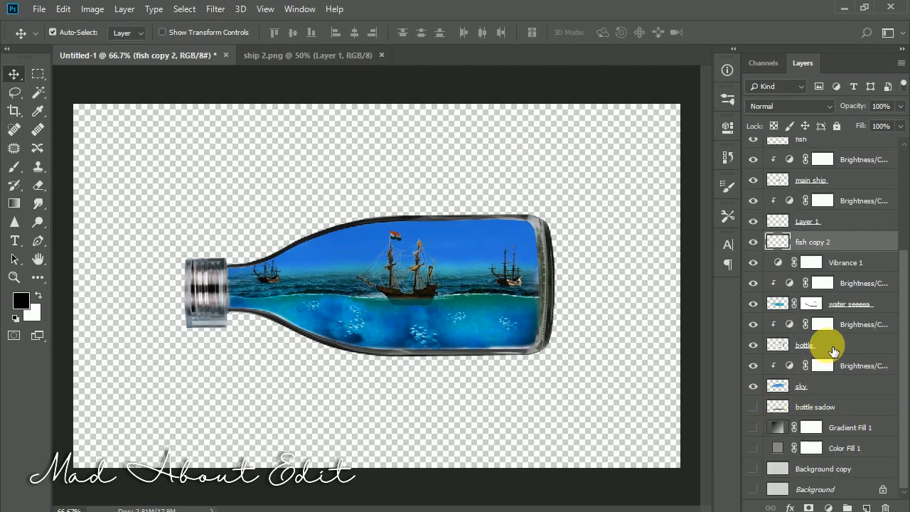
# Stamp all visible bottle layers into a new merged layer above the topmost Brightness/Contrast adjustment.
pyautogui.scroll(5, 824, 347)
pyautogui.click(851, 151)
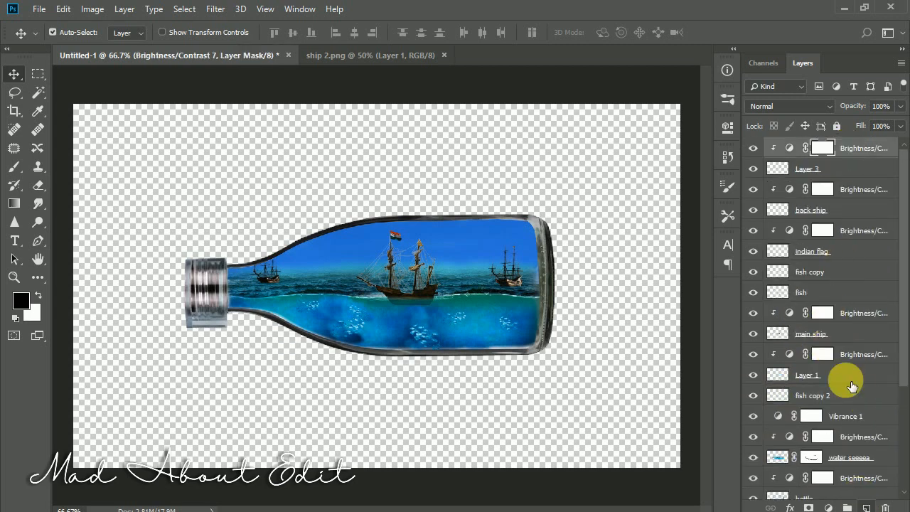
pyautogui.hotkey('ctrl', 'shift', 'alt', 'n')
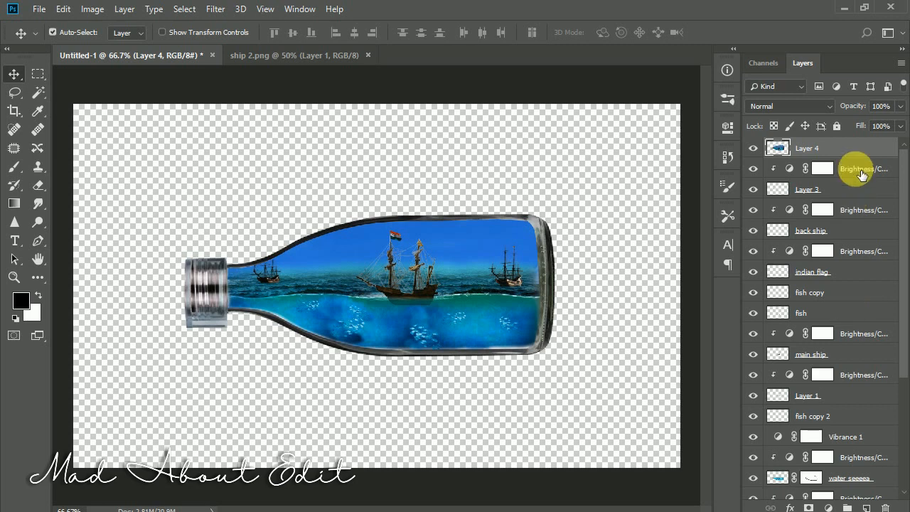
pyautogui.hotkey('ctrl', 'z')
# Group the layers from the topmost Brightness/Contrast adjustment through sky, and show the shadow, fill and background layers again.
pyautogui.scroll(-3, 863, 284)
pyautogui.keyDown('shift'); pyautogui.click(817, 416); pyautogui.keyUp('shift')
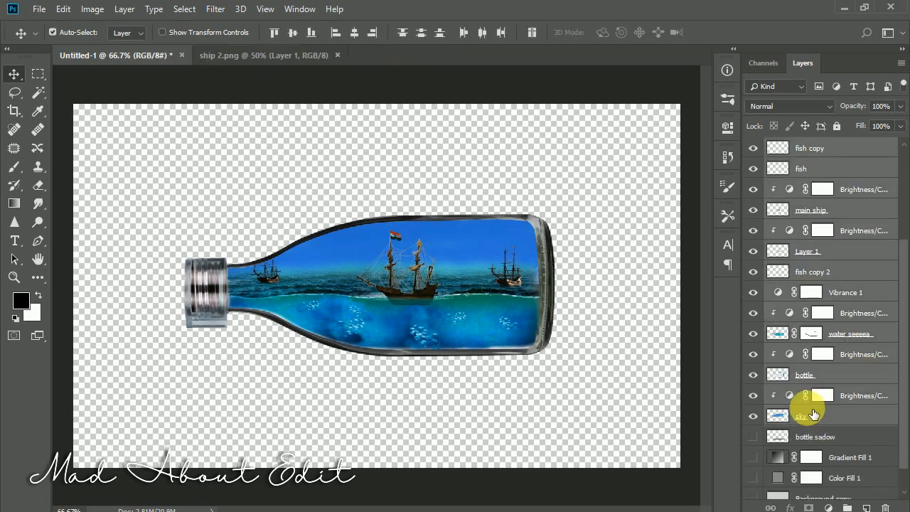
pyautogui.hotkey('ctrl', 'g')
pyautogui.moveTo(753, 186); pyautogui.dragTo(752, 269)
# Flip the merged bottle layer vertically and move it directly beneath the bottle as a reflection, at Y 680 px.
pyautogui.click(803, 149)
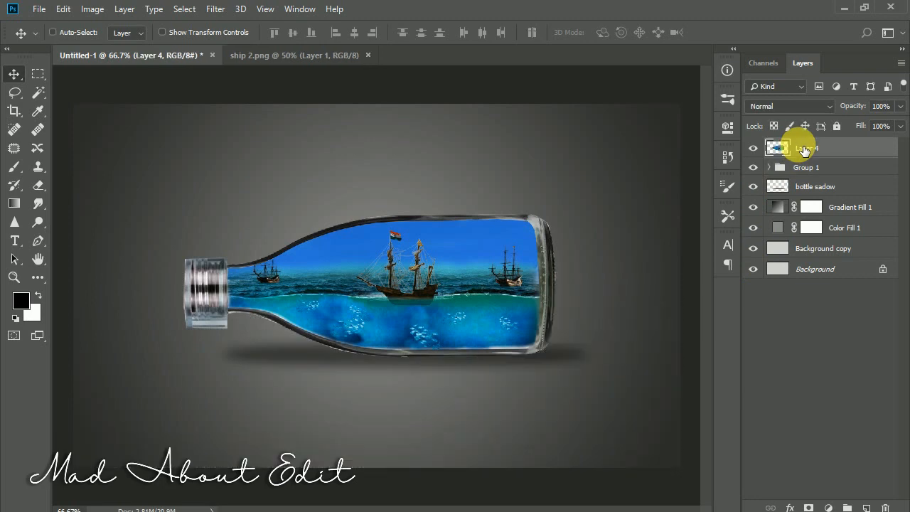
pyautogui.hotkey('ctrl', 't')
pyautogui.rightClick(500, 296)
pyautogui.click(530, 483)
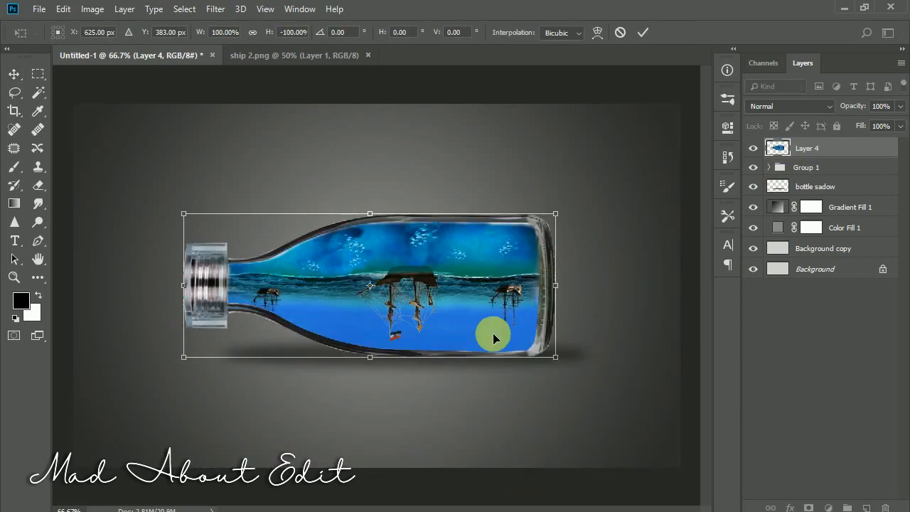
pyautogui.moveTo(494, 334); pyautogui.dragTo(495, 468)
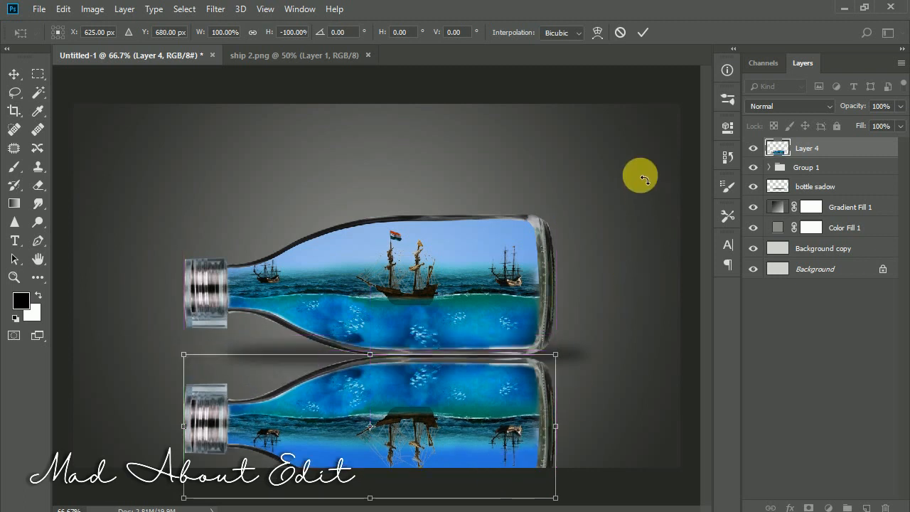
pyautogui.click(643, 32)
# Set the reflection layer's blend mode to Screen and its opacity to 34%.
pyautogui.click(784, 106)
pyautogui.click(764, 228)
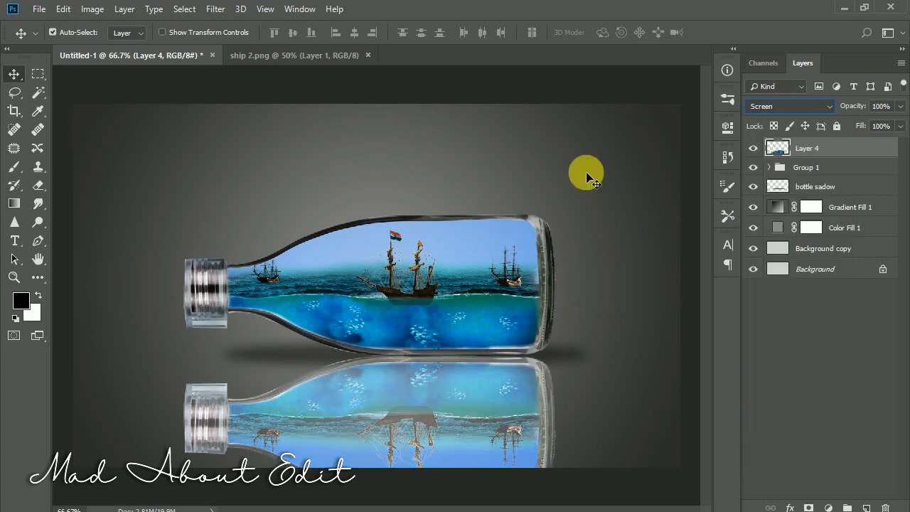
pyautogui.press('3')
pyautogui.press('4')
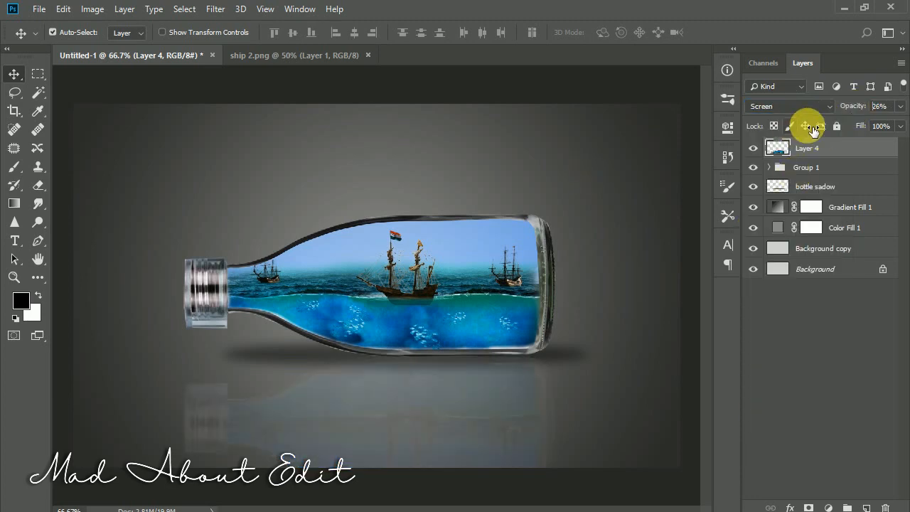
# Set up the Eraser with a soft 205 px brush, undoing the hard-edged test stroke on the reflection.
pyautogui.click(38, 184)
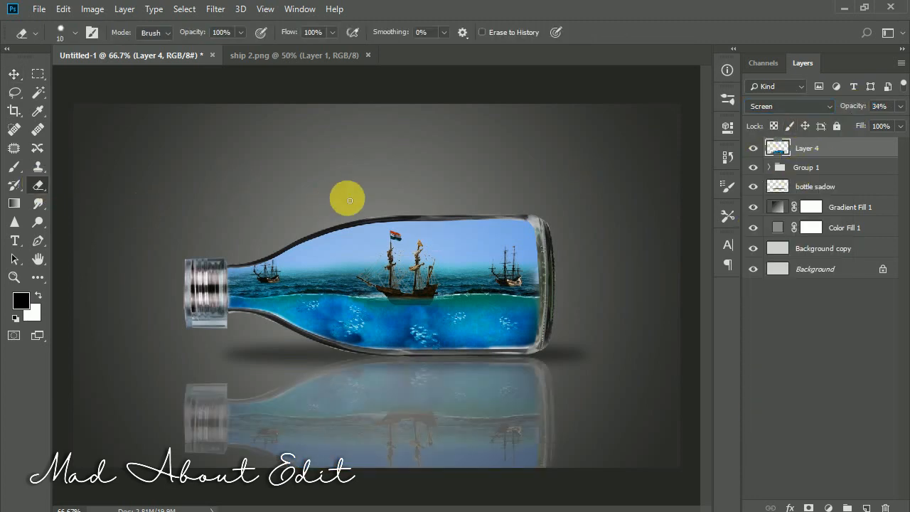
pyautogui.keyDown('alt'); pyautogui.rightClick(302, 228); pyautogui.keyUp('alt')
pyautogui.moveTo(315, 361); pyautogui.dragTo(313, 338)
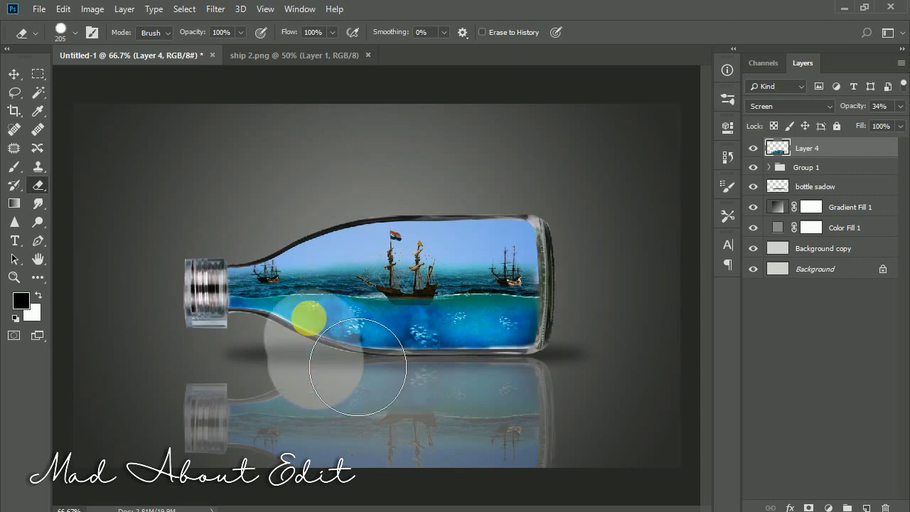
pyautogui.hotkey('ctrl', 'z')
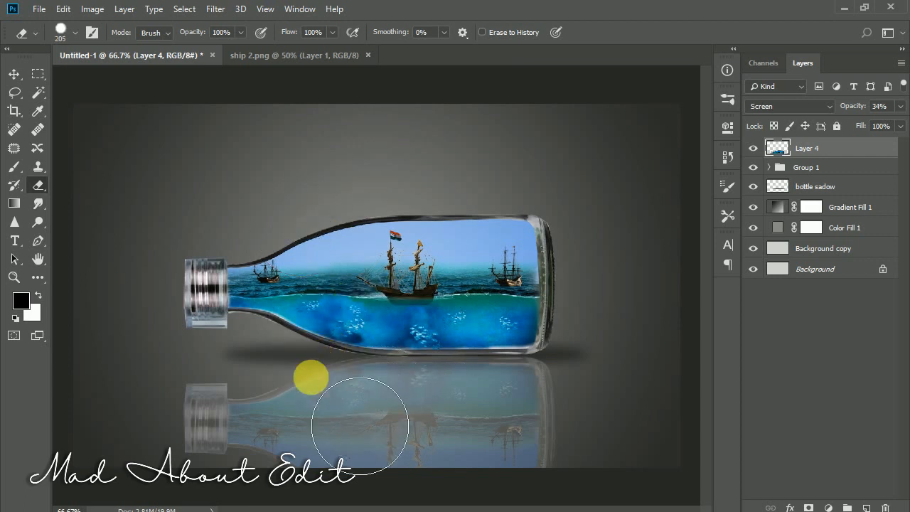
pyautogui.keyDown('alt'); pyautogui.rightClick(310, 377); pyautogui.keyUp('alt')
# Try to erase the lower part and both ends of the reflection with the soft Eraser.
pyautogui.moveTo(184, 419)
pyautogui.mouseDown()
pyautogui.moveTo(367, 443)
pyautogui.moveTo(508, 445)
pyautogui.mouseUp()
pyautogui.moveTo(177, 386)
pyautogui.mouseDown()
pyautogui.moveTo(221, 412)
pyautogui.moveTo(605, 378)
pyautogui.moveTo(421, 450)
pyautogui.moveTo(261, 403)
pyautogui.moveTo(79, 419)
pyautogui.moveTo(562, 403)
pyautogui.mouseUp()
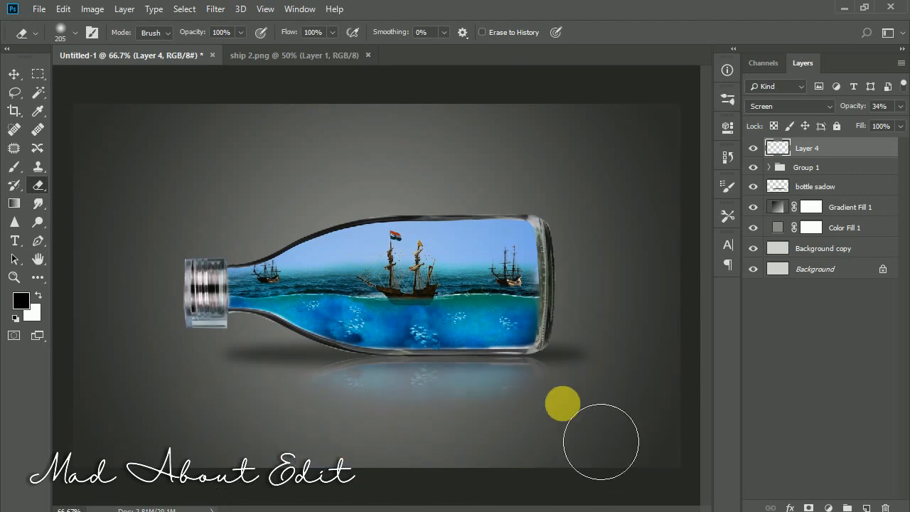
pyautogui.hotkey('ctrl', 'alt', 'z')
pyautogui.hotkey('ctrl', 'alt', 'z')
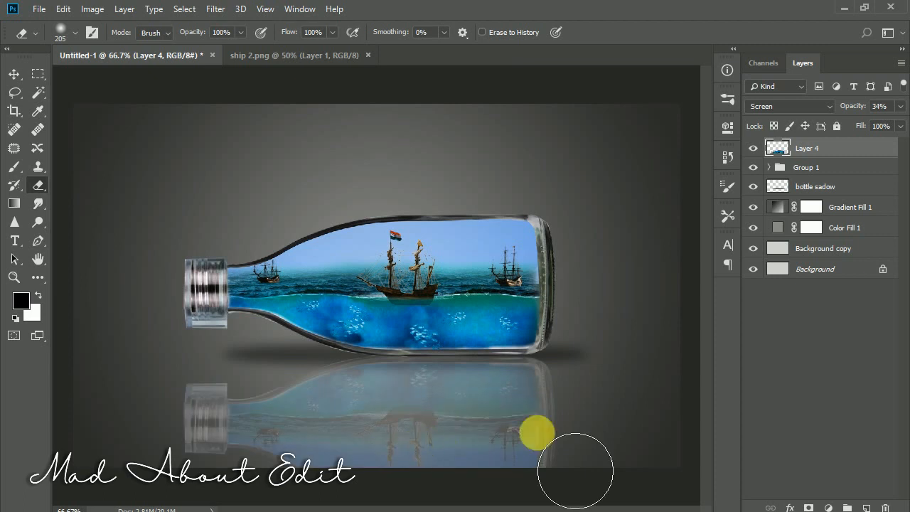
# Rotate the reflection clockwise by about 4.5° and erase its lower part with the soft Eraser.
pyautogui.hotkey('ctrl', 't')
pyautogui.moveTo(597, 301); pyautogui.dragTo(613, 323)
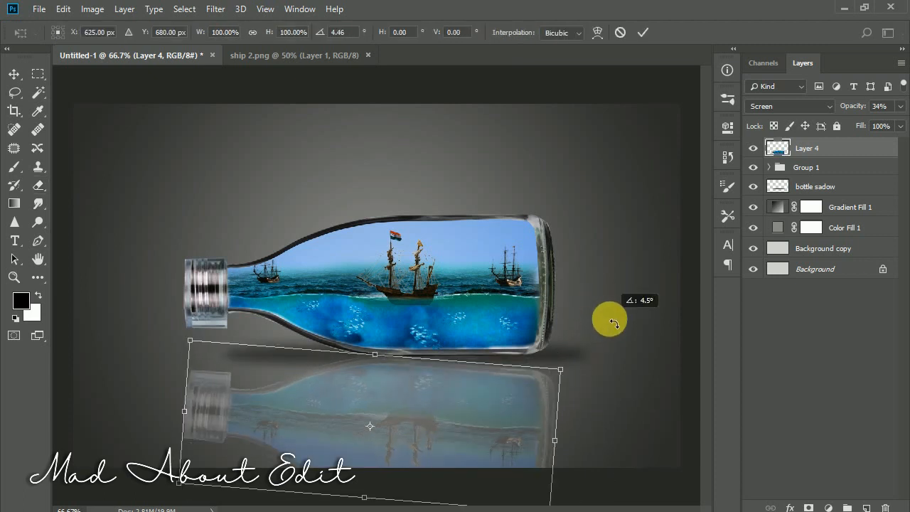
pyautogui.click(642, 32)
pyautogui.press('e')
pyautogui.moveTo(213, 455)
pyautogui.mouseDown()
pyautogui.moveTo(342, 501)
pyautogui.moveTo(633, 496)
pyautogui.mouseUp()
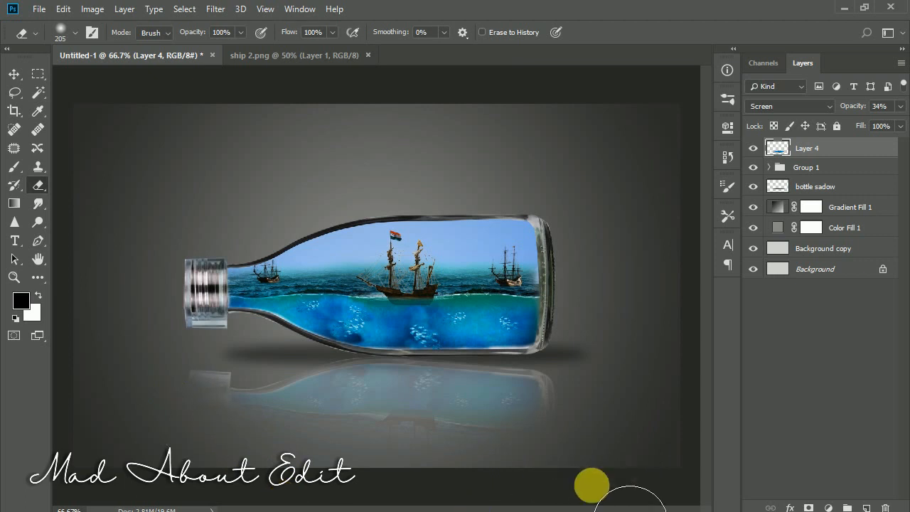
# Rotate the partly erased reflection slightly counterclockwise to align it with the bottle's underside.
pyautogui.hotkey('ctrl', 't')
pyautogui.moveTo(601, 359); pyautogui.dragTo(604, 339)
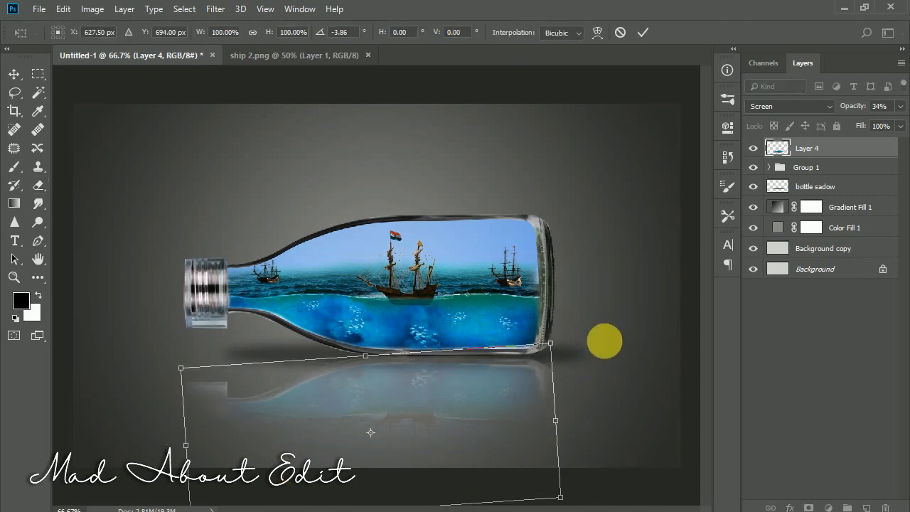
pyautogui.moveTo(624, 301); pyautogui.dragTo(628, 298)
pyautogui.click(643, 32)
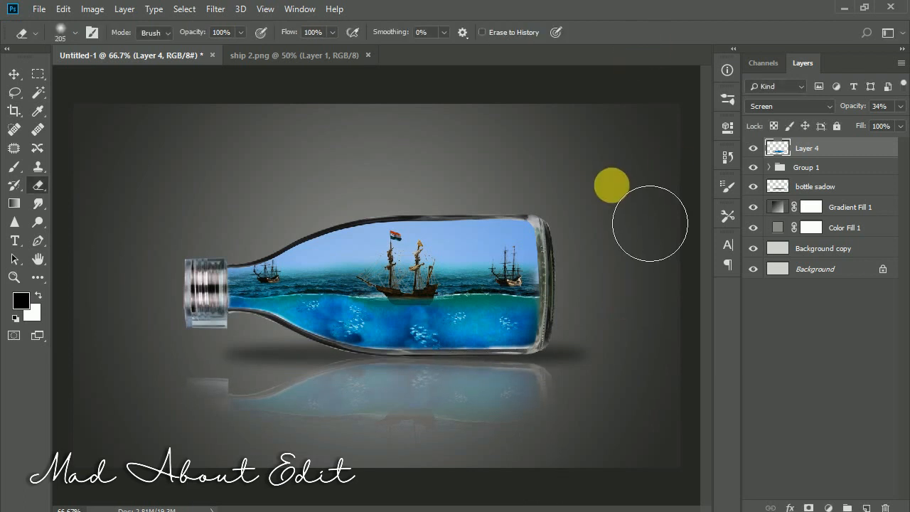
# Set the Eraser opacity to 27% and fade the reflection beneath the bottle's cap and neck and along its lower edge.
pyautogui.click(14, 74)
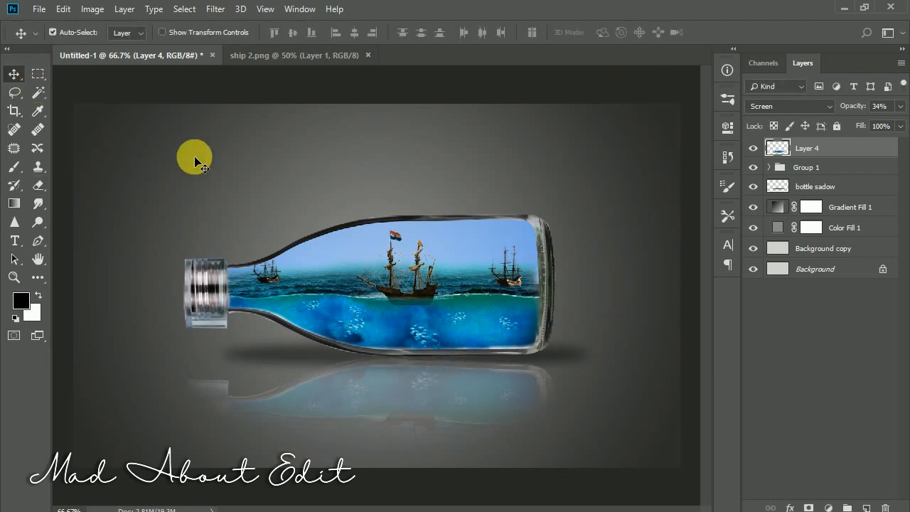
pyautogui.click(38, 185)
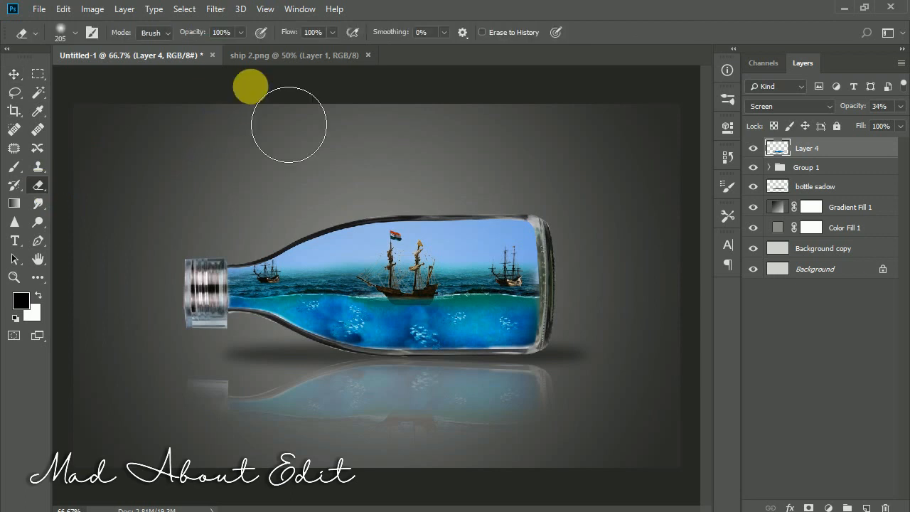
pyautogui.click(181, 36)
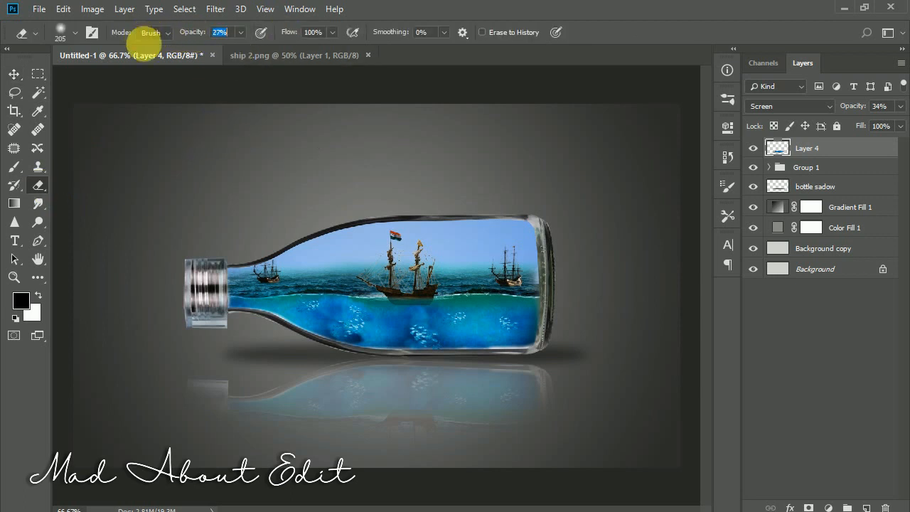
pyautogui.moveTo(234, 443)
pyautogui.mouseDown()
pyautogui.moveTo(592, 427)
pyautogui.moveTo(207, 425)
pyautogui.moveTo(569, 428)
pyautogui.moveTo(231, 429)
pyautogui.mouseUp()
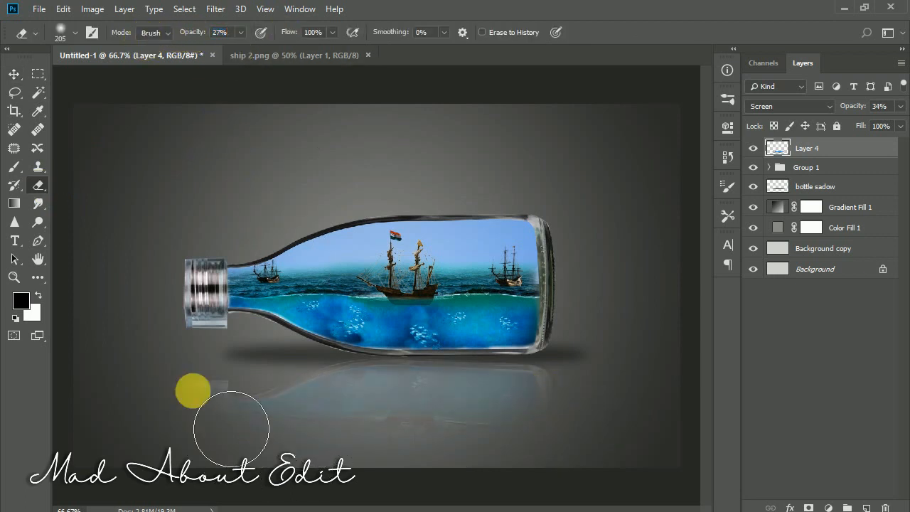